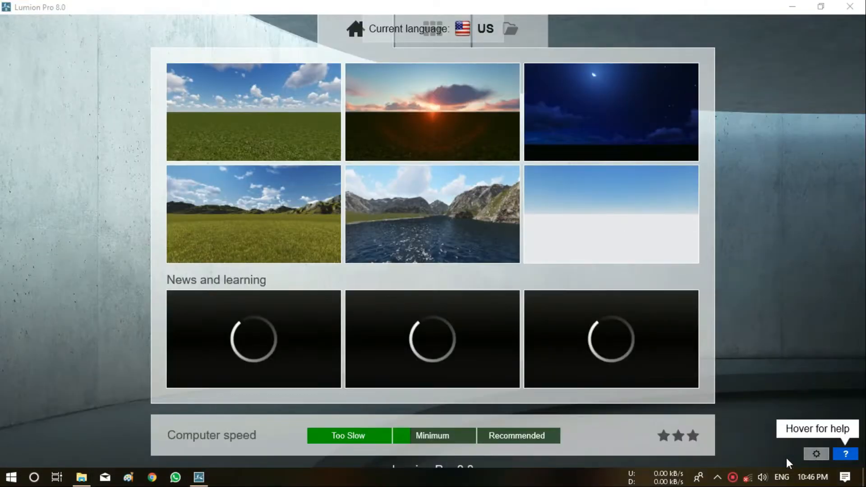
Create a new scene from the daytime template with flat grass and a blue cloudy sky
click(253, 112)
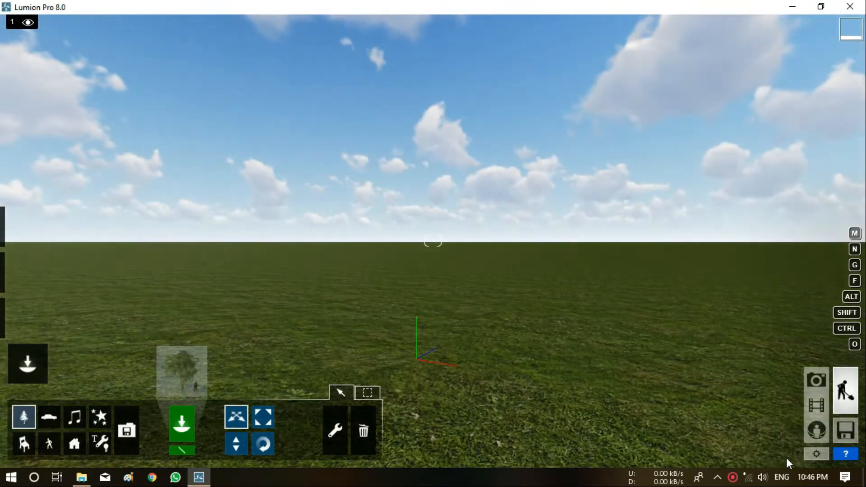
key(e)
key(q)
right_drag(787, 463, 787, 463)
Import the model Project1.dae from the eBOOK > #1 > lumion folder on the USB drive
click(127, 431)
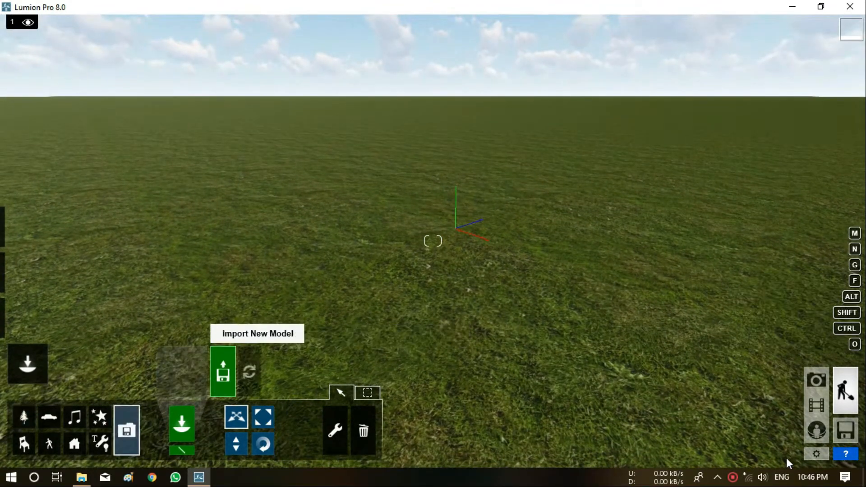
click(223, 371)
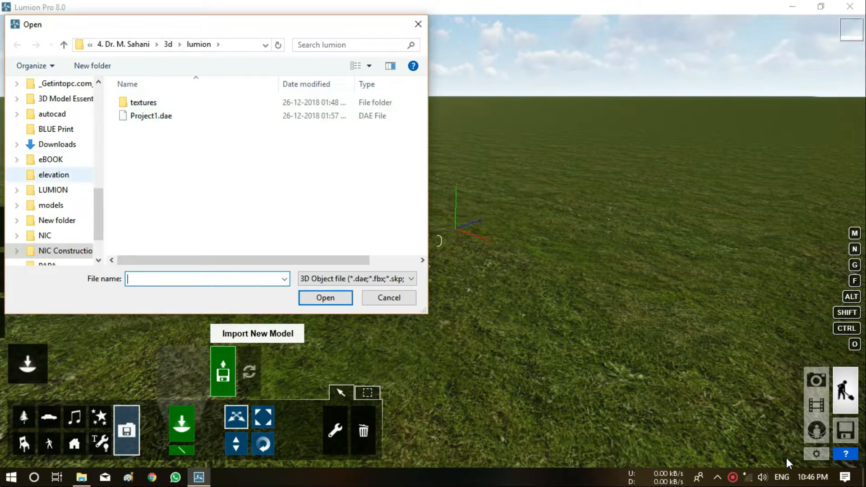
click(90, 44)
click(120, 73)
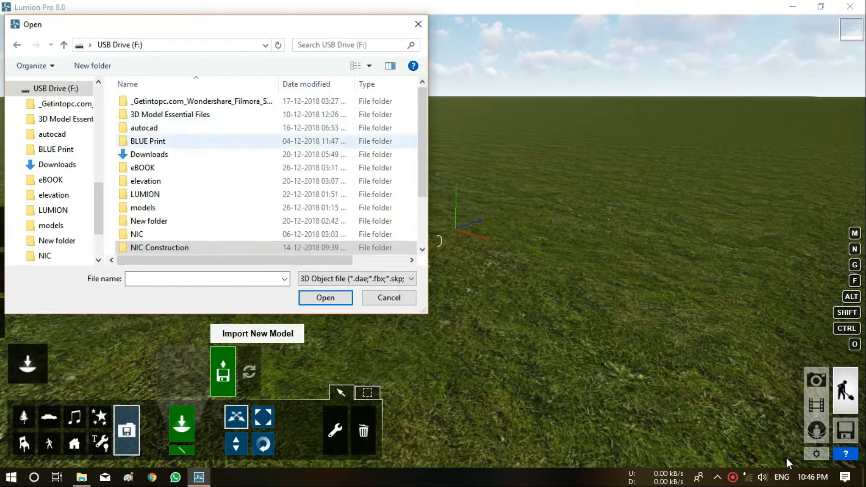
double_click(146, 167)
double_click(134, 103)
double_click(143, 103)
click(151, 116)
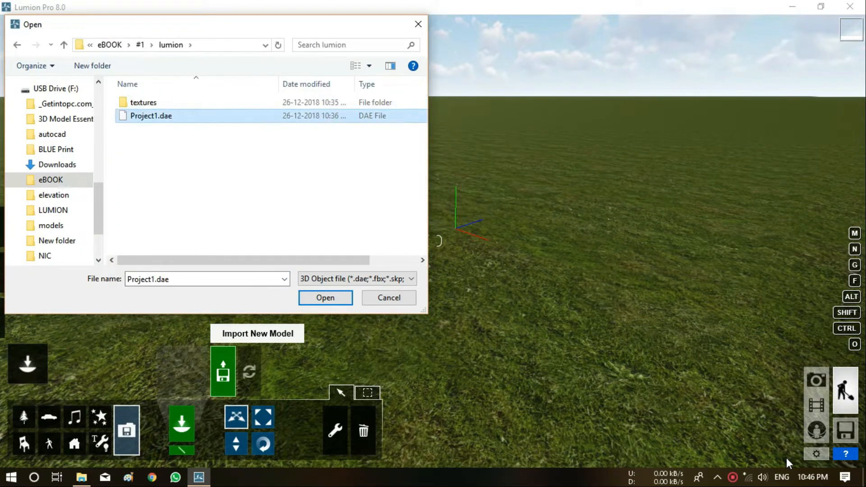
click(326, 298)
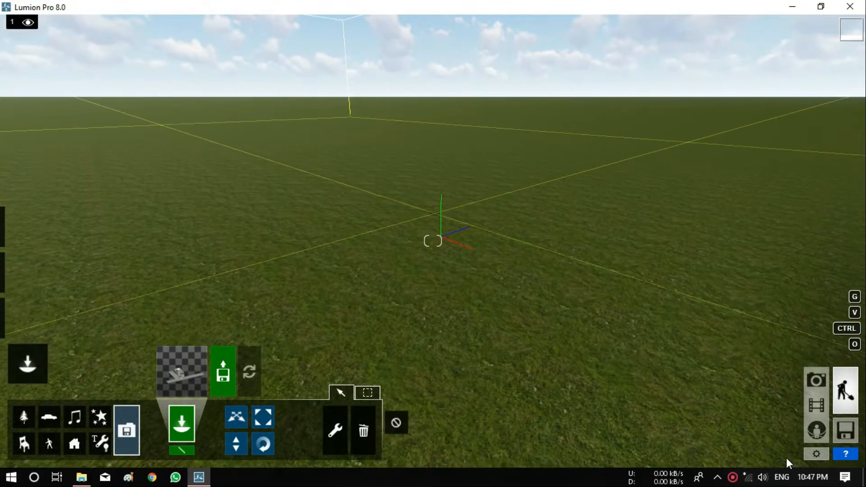
Place the imported house model on the grass and bring its gate side into view
scroll(786, 464, down, 3)
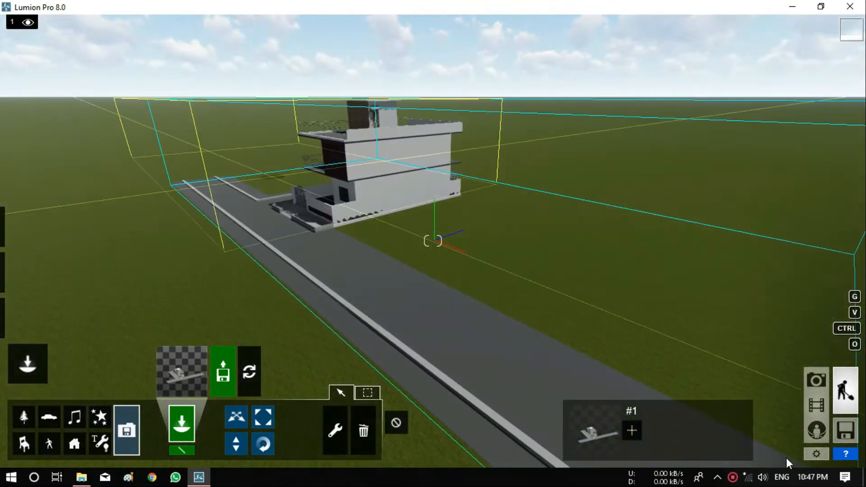
right_drag(786, 463, 786, 463)
key(a)
key(s)
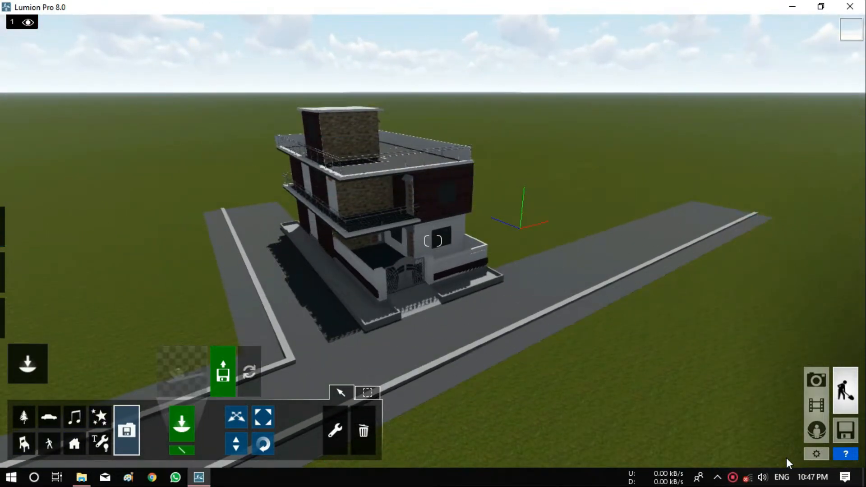
scroll(787, 463, down, 3)
scroll(787, 463, up, 3)
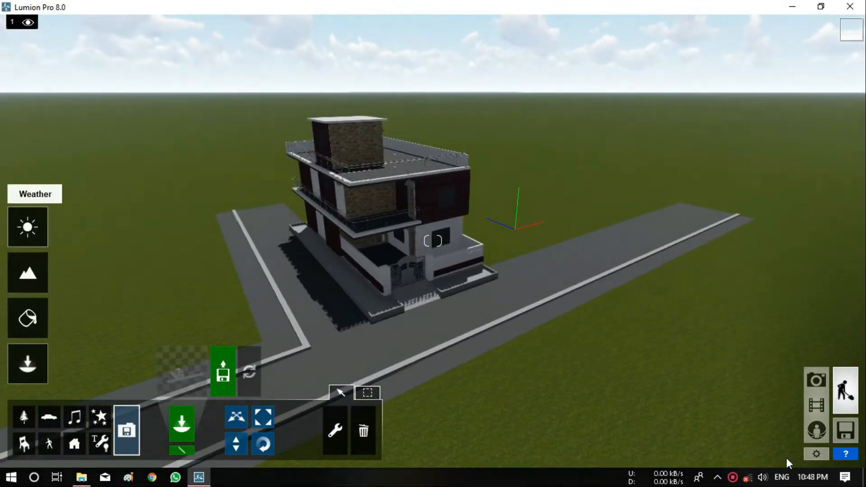
Turn the sun direction to west-southwest so that the gate side of the house is lit
click(28, 227)
mouse_move(69, 404)
mouse_down()
mouse_move(69, 441)
mouse_move(17, 434)
mouse_up()
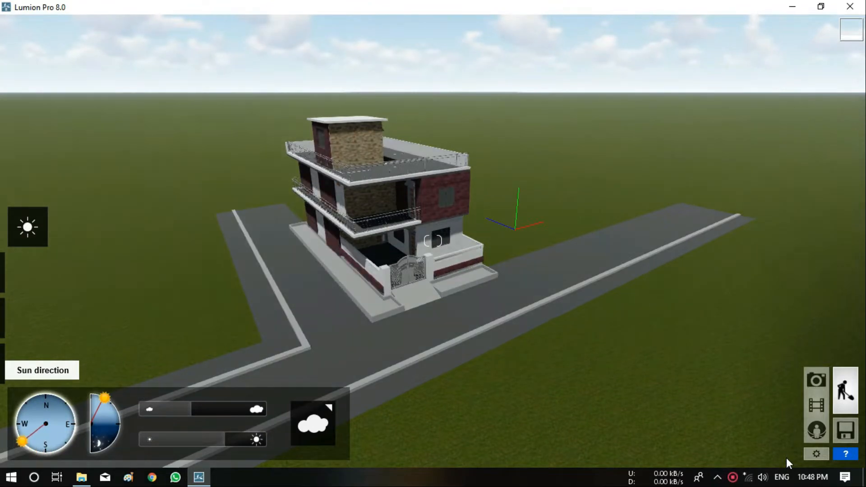
right_drag(434, 241, 434, 158)
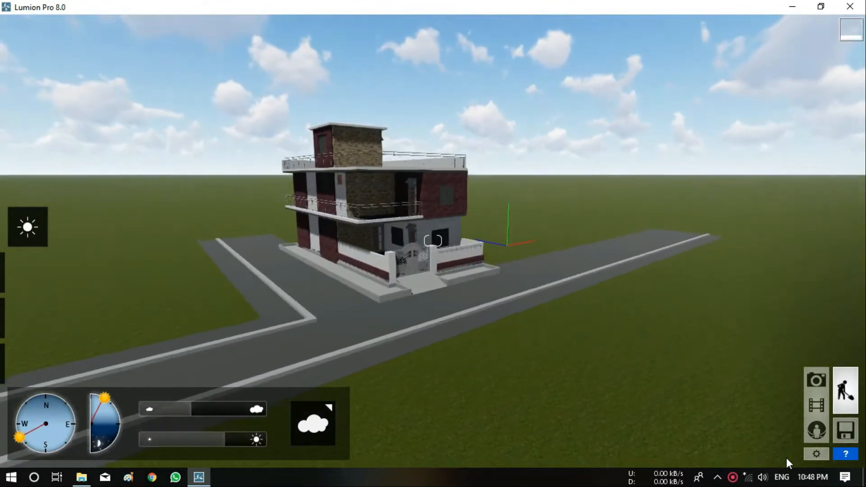
scroll(433, 158, up, 3)
scroll(315, 243, up, 3)
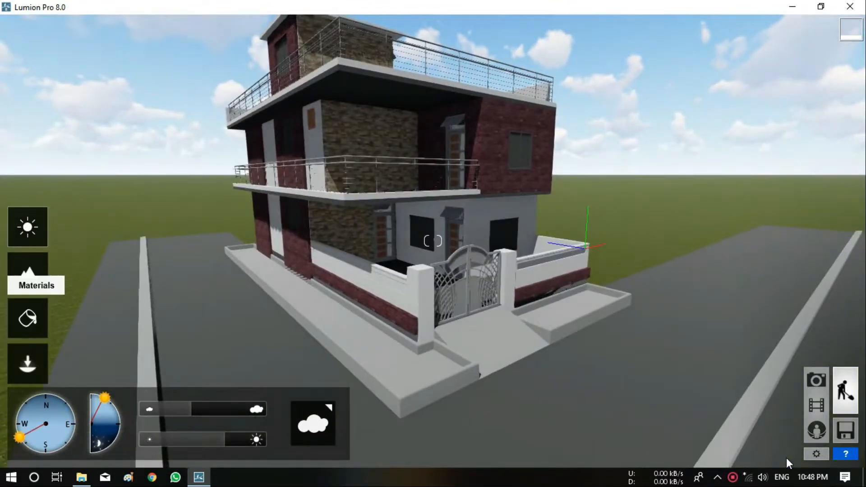
Apply the dark brown patterned Poliigon indoor tile material to the roof and ground-level porch floor
click(27, 318)
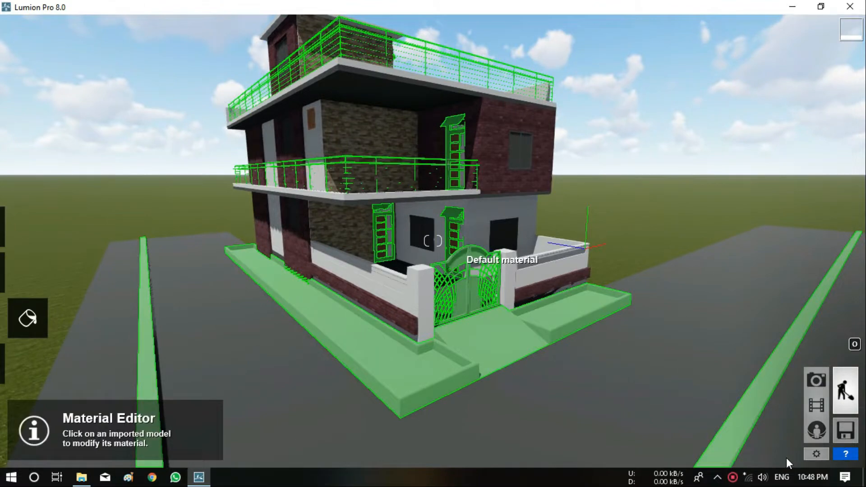
scroll(789, 462, down, 5)
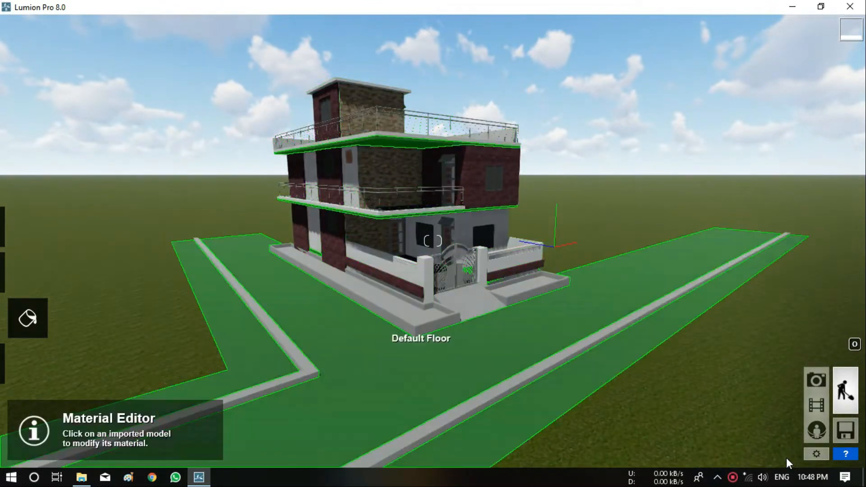
scroll(410, 388, down, 4)
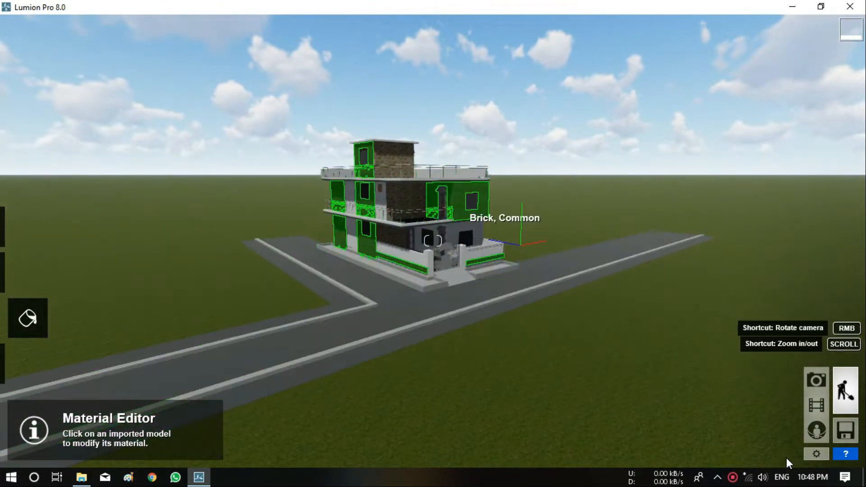
right_drag(469, 212, 469, 288)
scroll(469, 289, up, 4)
scroll(789, 463, up, 3)
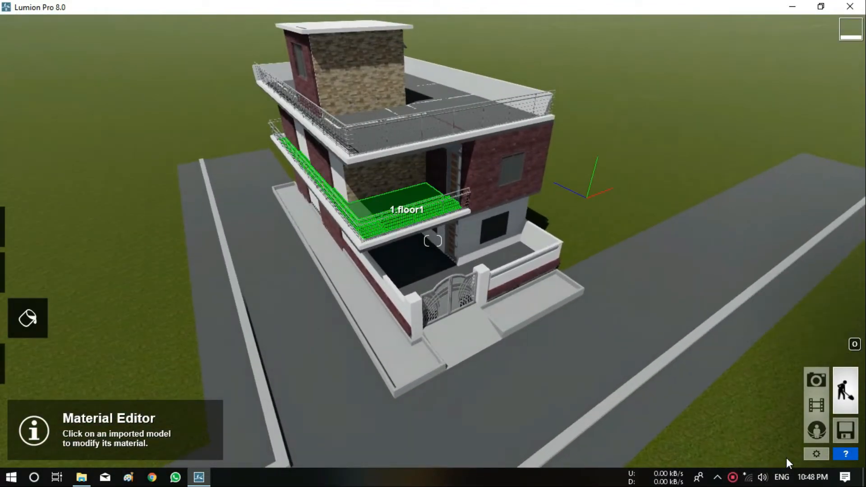
click(433, 241)
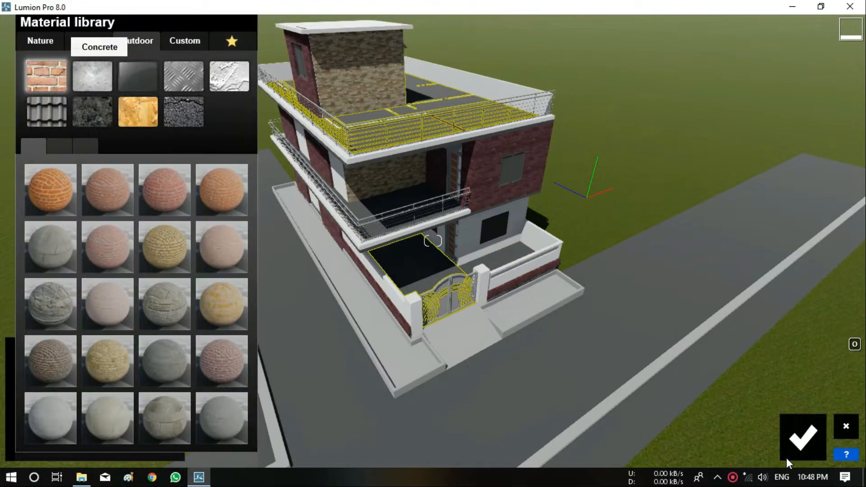
click(89, 42)
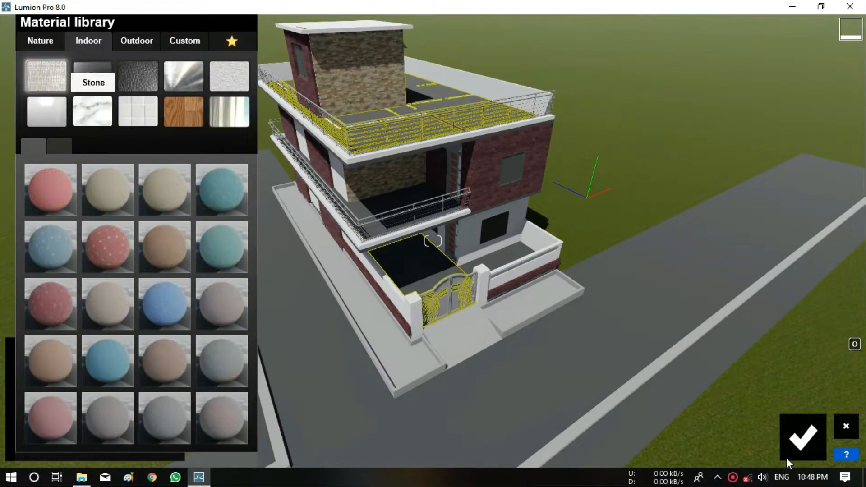
click(138, 111)
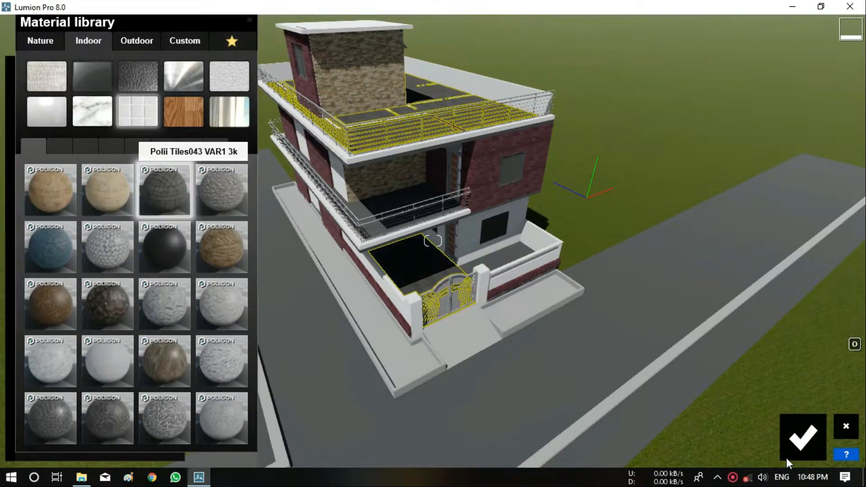
click(108, 305)
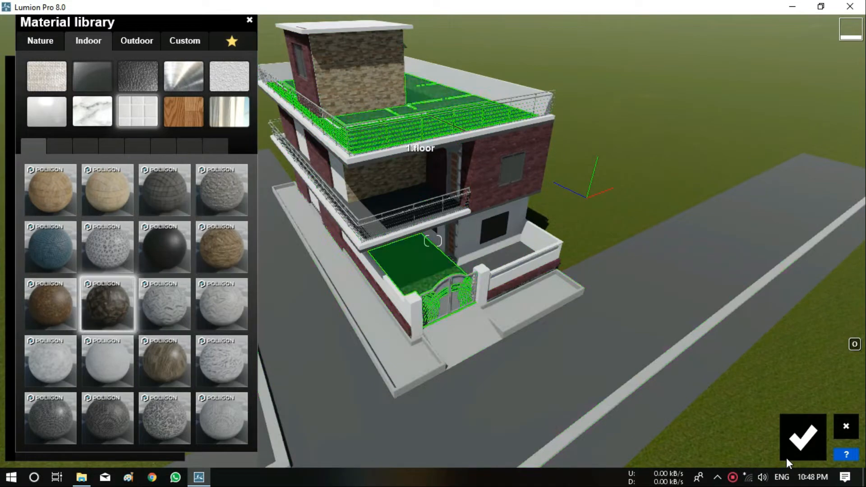
Check the tiled roof floor up close and save the floor's material change
scroll(422, 158, down, 3)
right_drag(533, 68, 509, 149)
scroll(532, 68, up, 2)
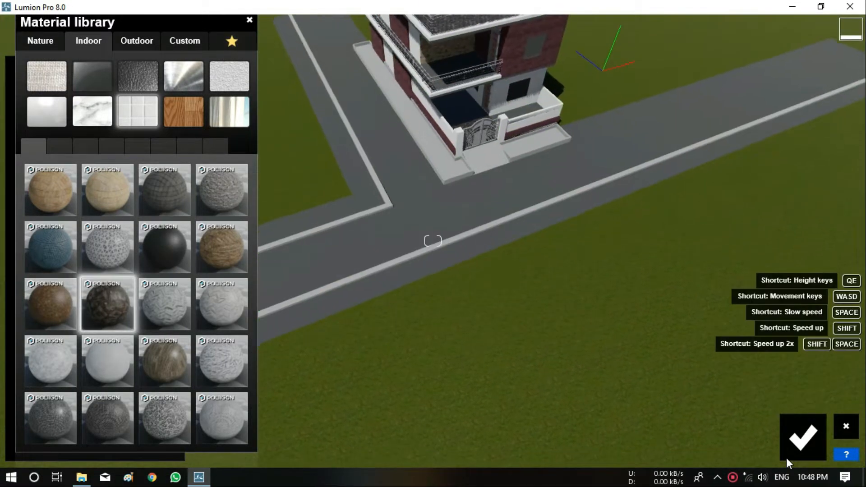
key(w)
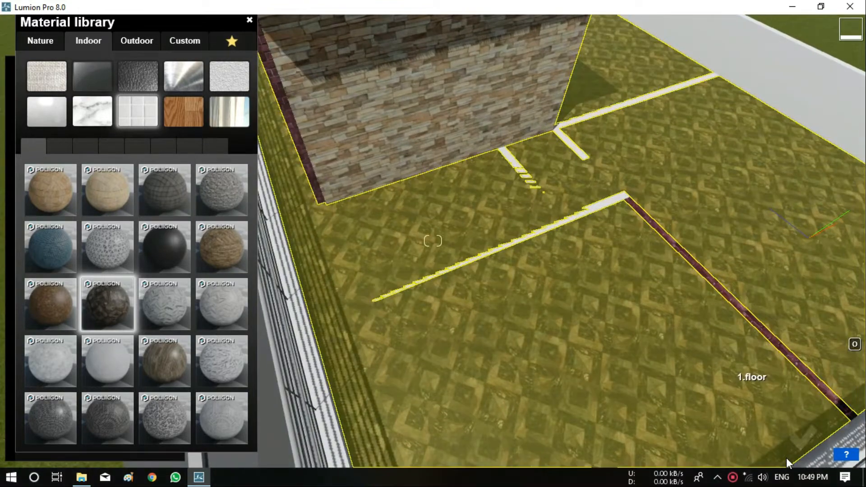
click(789, 459)
key(s)
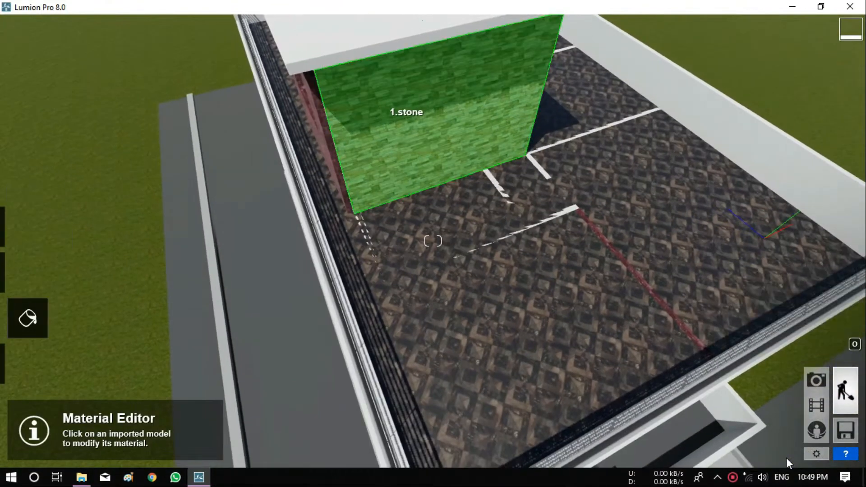
click(406, 119)
key(s)
right_drag(483, 246, 439, 185)
click(136, 41)
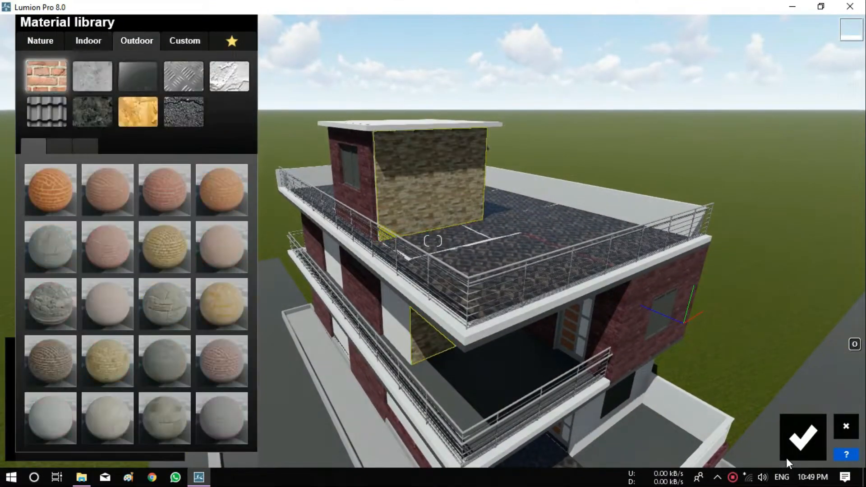
click(92, 110)
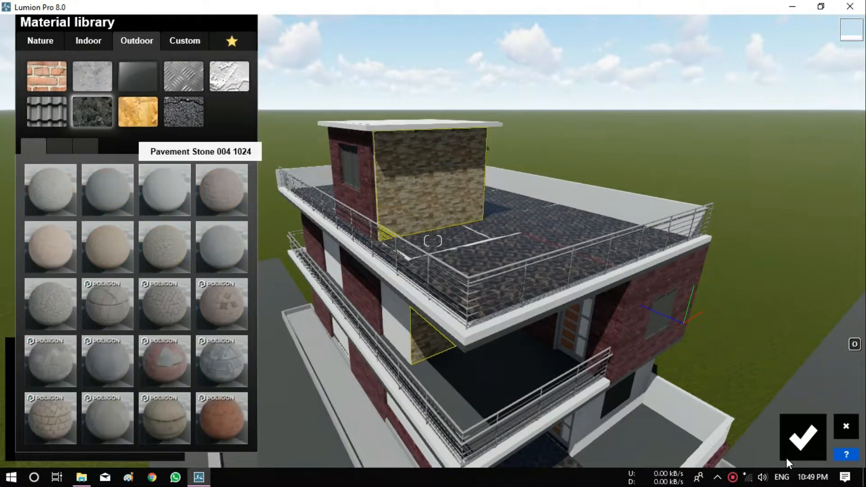
click(50, 417)
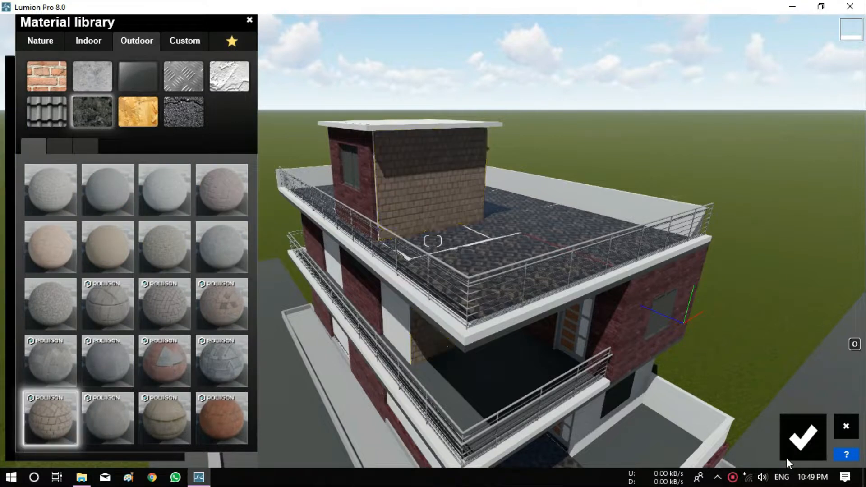
click(60, 146)
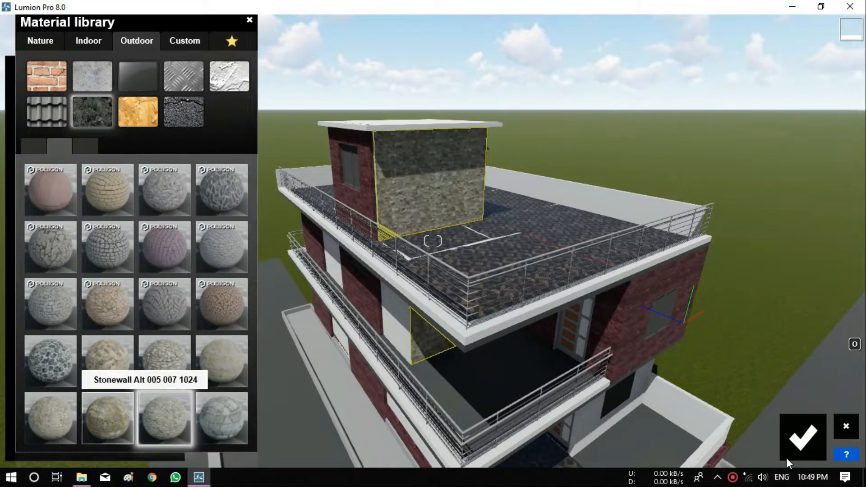
click(85, 146)
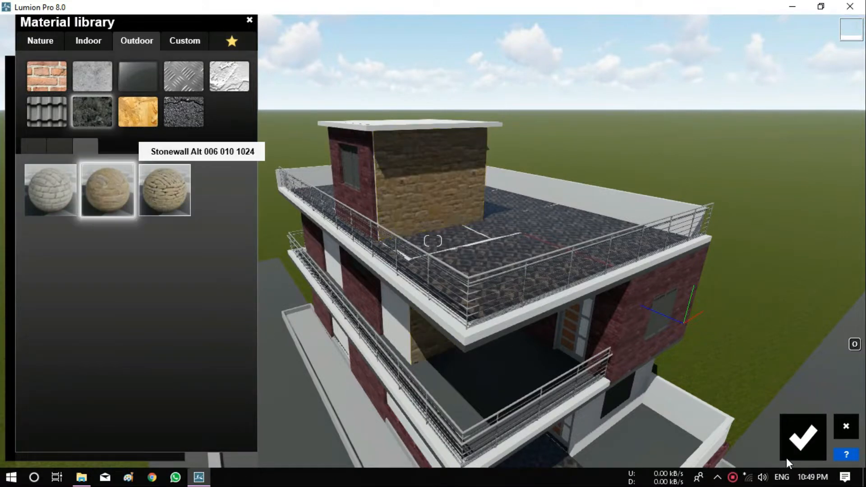
click(164, 190)
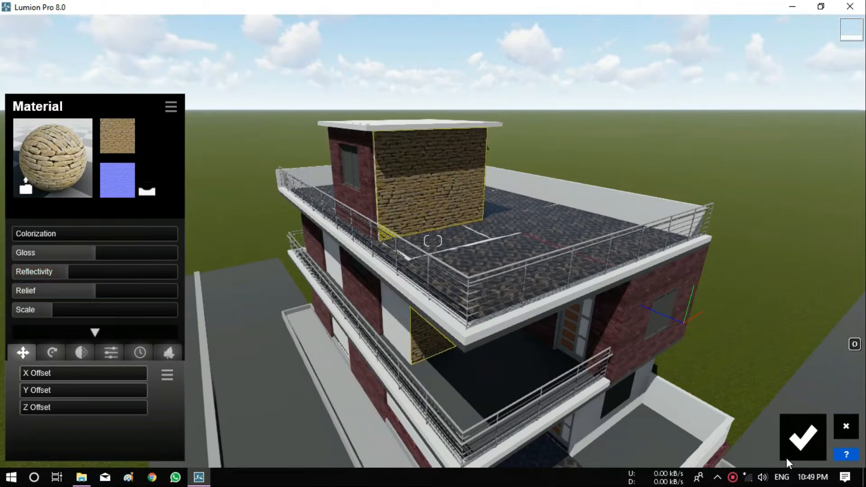
Replace the stone wall material's color map with the Masonry.Stone.Ashlar.Random image from the project's textures folder
scroll(789, 462, down, 5)
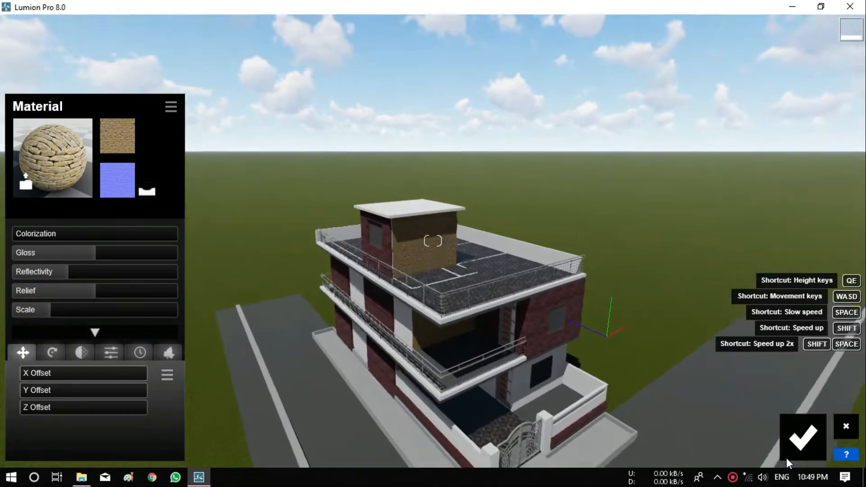
mouse_move(528, 352)
right_down()
mouse_move(528, 306)
mouse_move(505, 355)
right_up()
key(s)
scroll(519, 357, up, 4)
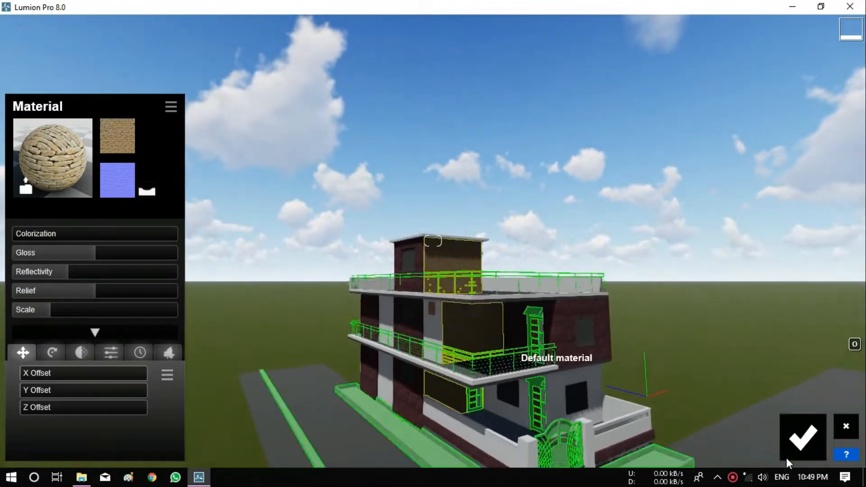
key(e)
key(w)
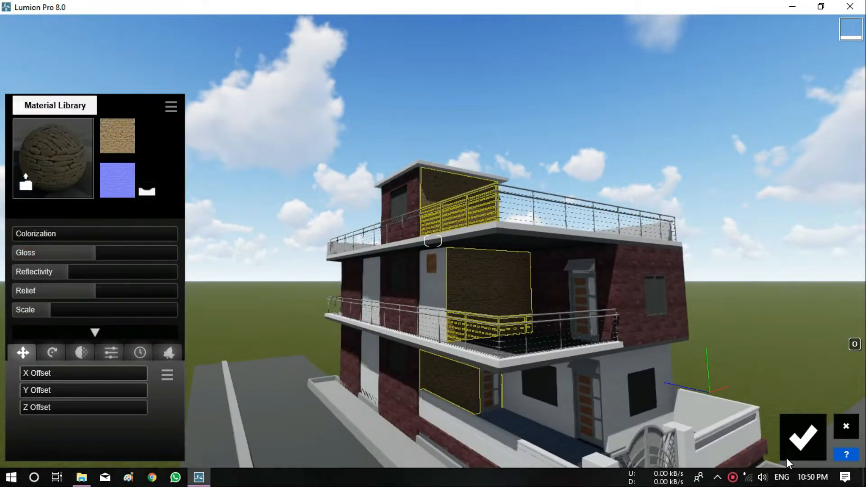
click(26, 187)
double_click(143, 102)
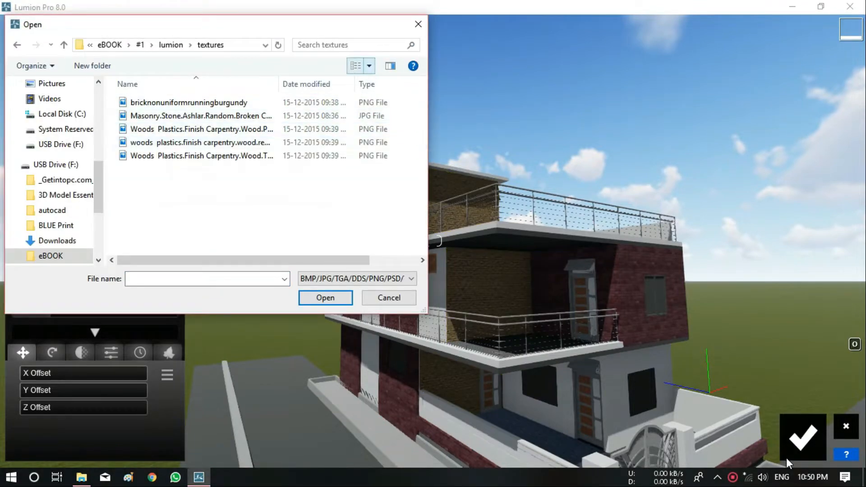
click(369, 66)
click(408, 54)
double_click(194, 96)
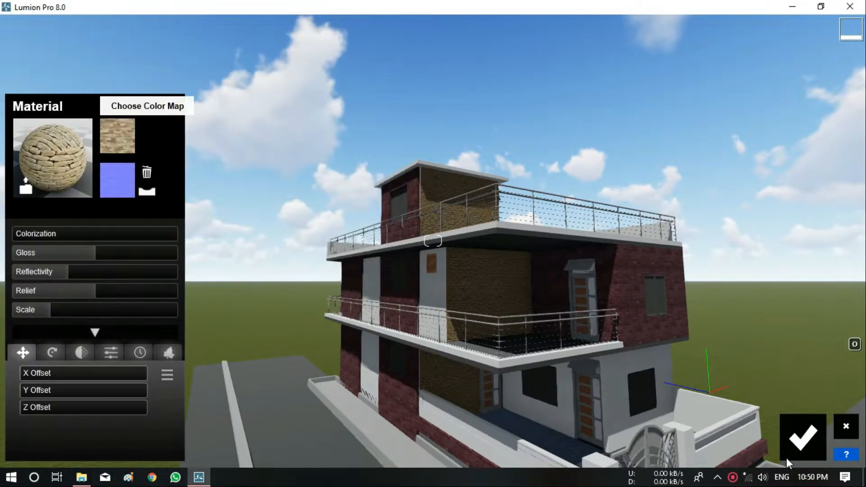
right_drag(526, 232, 528, 297)
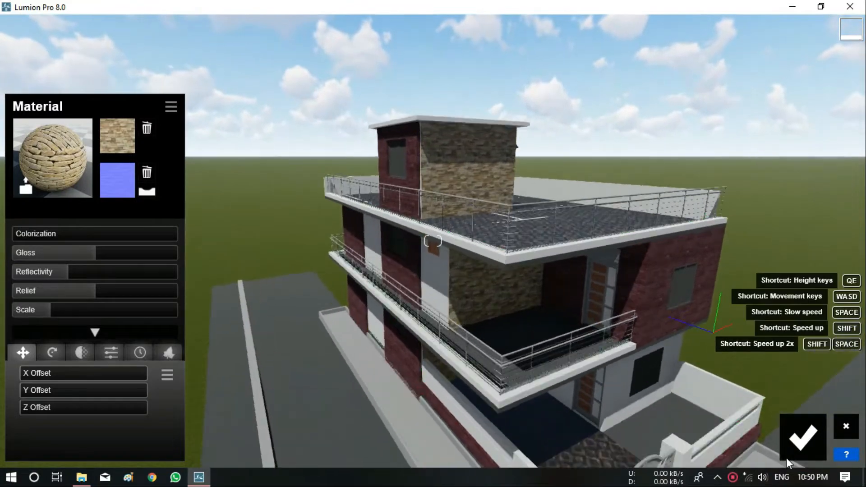
Save the stone wall's change and apply the indoor wood material Wood Floor 006 1024 to the burgundy brick walls
click(794, 454)
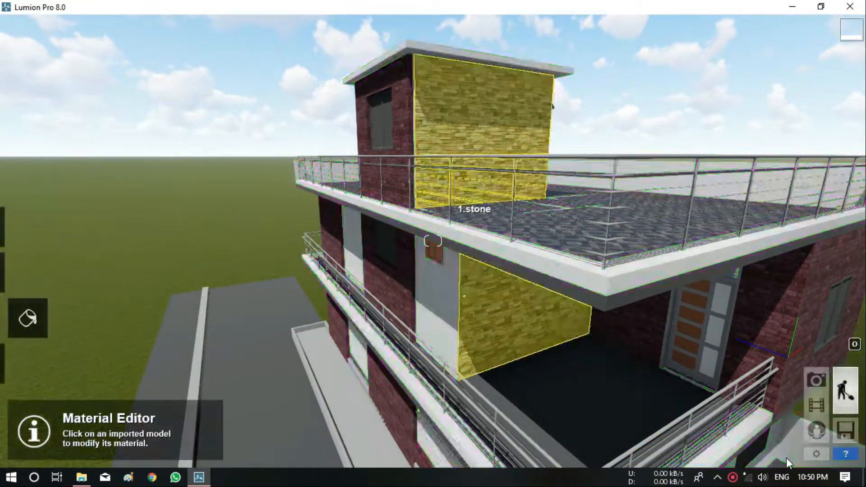
click(434, 242)
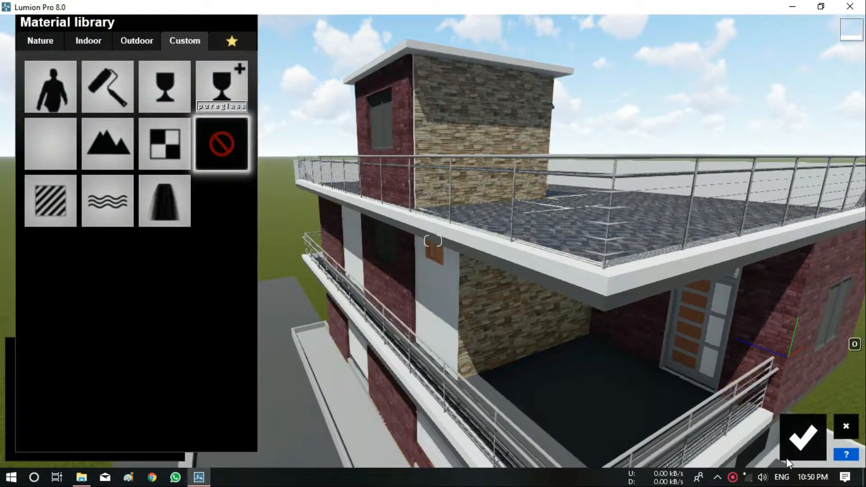
click(137, 40)
click(88, 40)
click(184, 112)
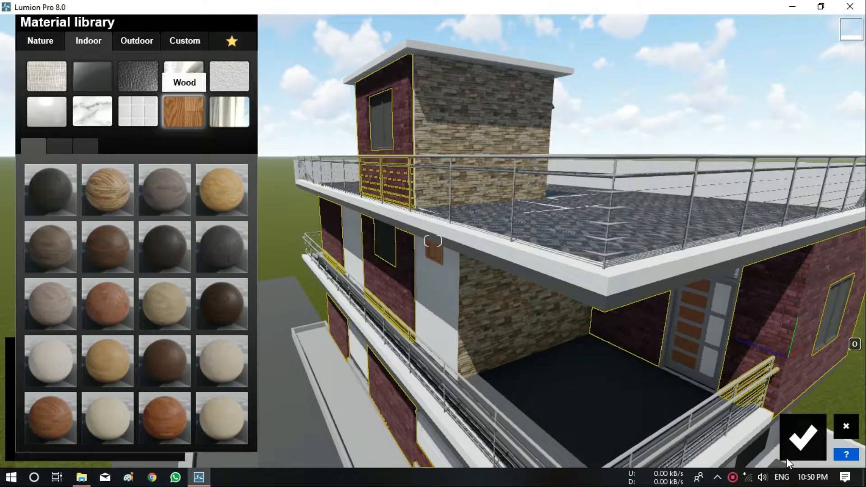
click(50, 190)
click(108, 248)
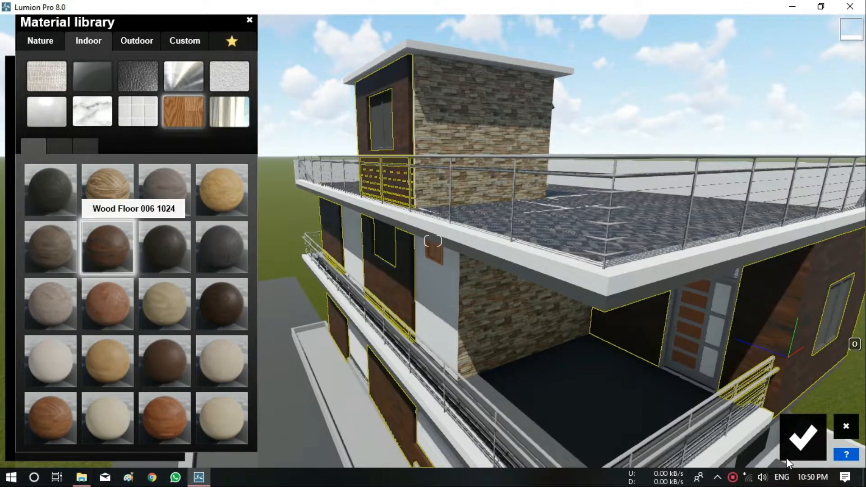
key(s)
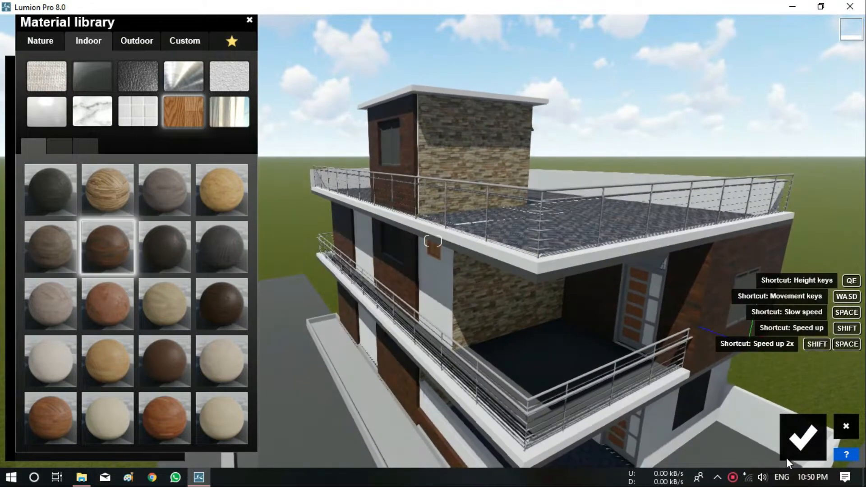
click(85, 146)
click(33, 146)
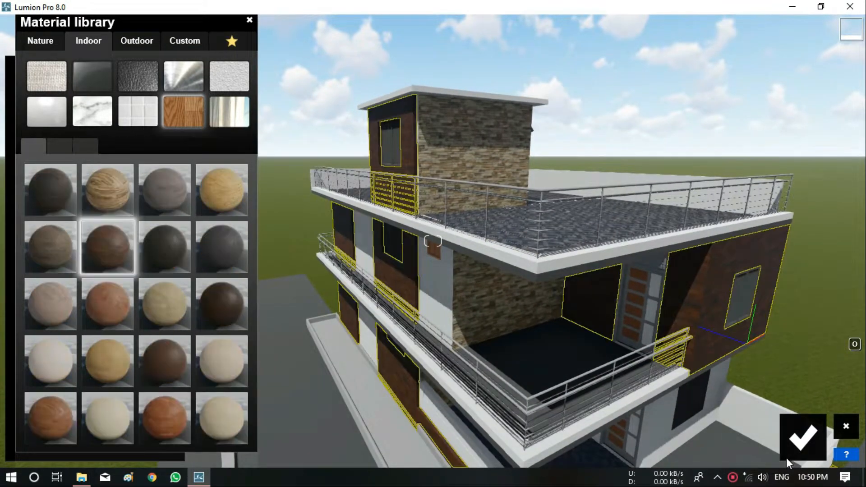
Lower the gloss of the wood wall material, fine-tune its scale and save the change
double_click(108, 249)
mouse_move(97, 253)
mouse_down()
mouse_move(69, 253)
mouse_move(73, 272)
mouse_move(52, 272)
mouse_move(67, 272)
mouse_up()
drag(53, 310, 54, 311)
key(s)
right_drag(407, 253, 411, 221)
key(s)
mouse_move(600, 325)
right_down()
mouse_move(600, 289)
mouse_move(596, 309)
mouse_move(582, 289)
mouse_move(609, 325)
right_up()
key(d)
key(w)
key(s)
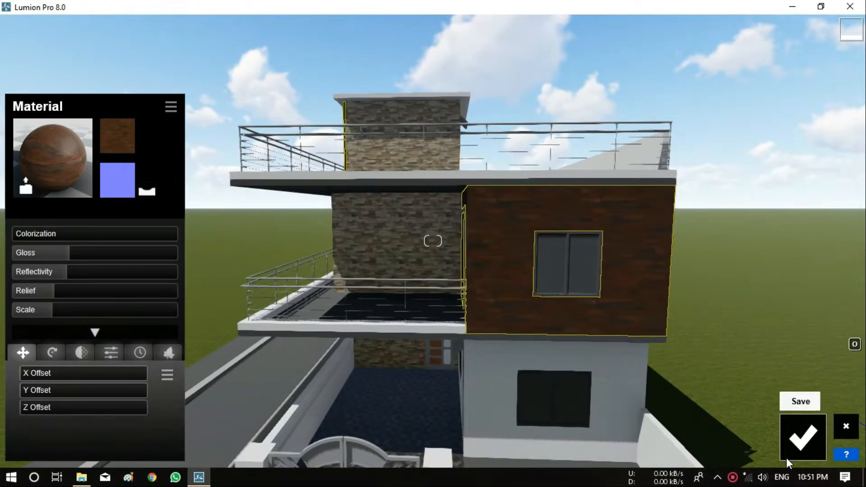
click(788, 459)
Apply the custom Glass material to the window panes, raise its reflectivity and save the change
click(582, 268)
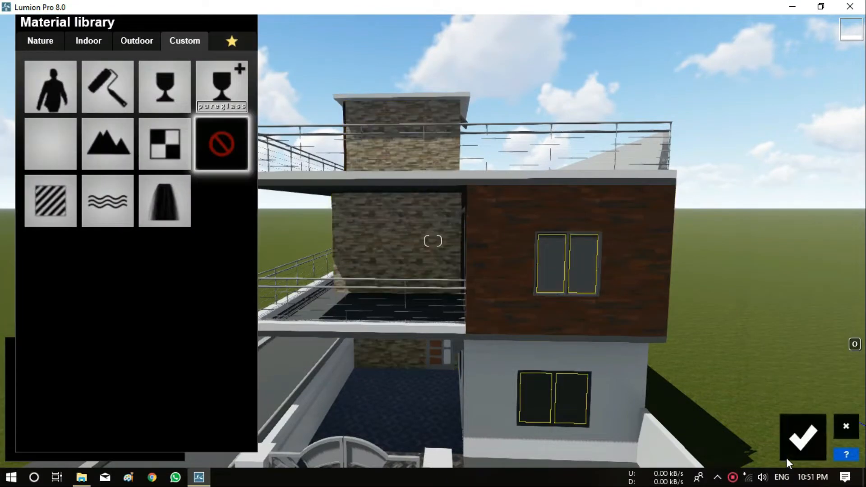
click(164, 86)
drag(69, 349, 177, 349)
scroll(433, 241, down, 5)
key(o)
mouse_move(433, 241)
right_down()
mouse_move(437, 280)
mouse_move(541, 252)
mouse_move(605, 307)
mouse_move(560, 275)
right_up()
click(803, 437)
Apply the custom Glass material to the balcony door's glazing with high transparency and save the change
scroll(501, 241, up, 5)
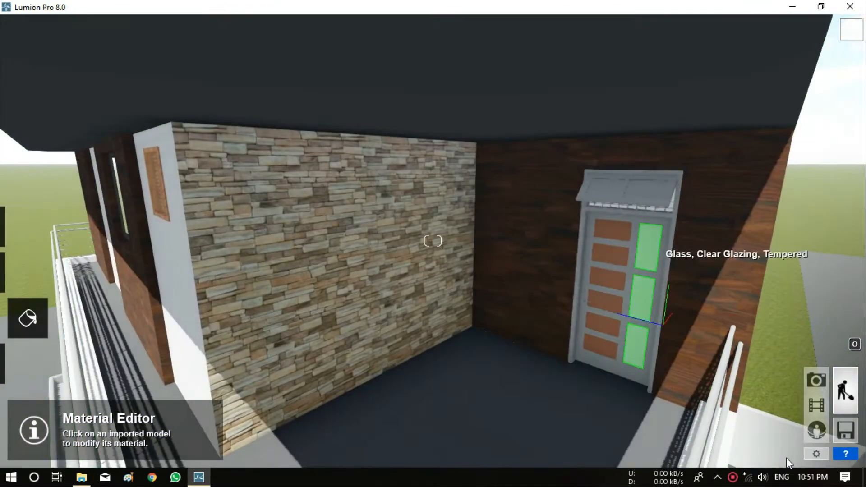
click(650, 250)
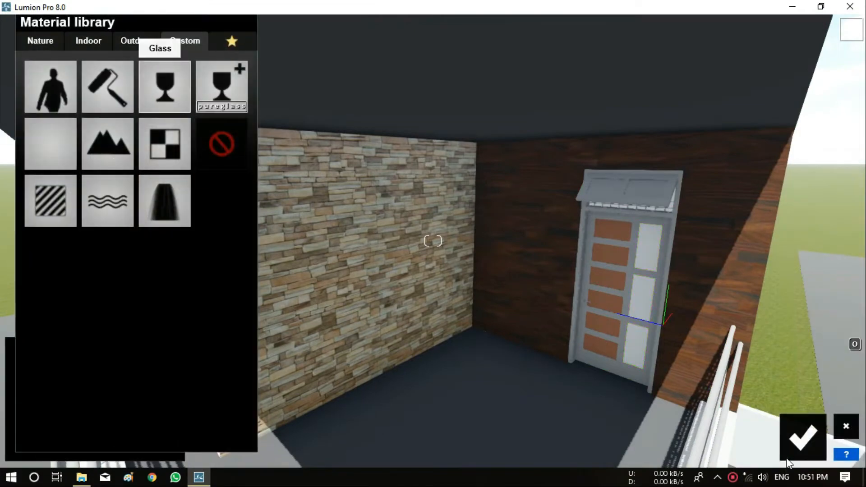
click(165, 85)
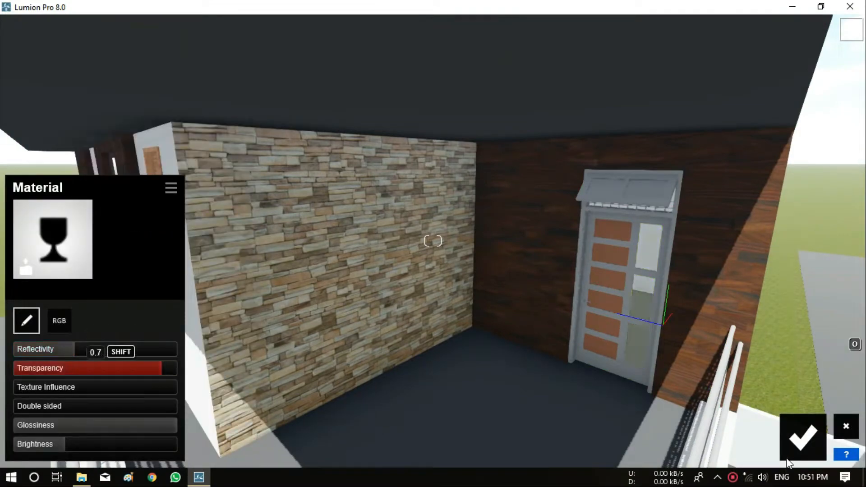
click(803, 437)
Try indoor marble materials on the first-floor balcony floor, apply the light blue-grey veined marble and save the change
scroll(433, 241, down, 8)
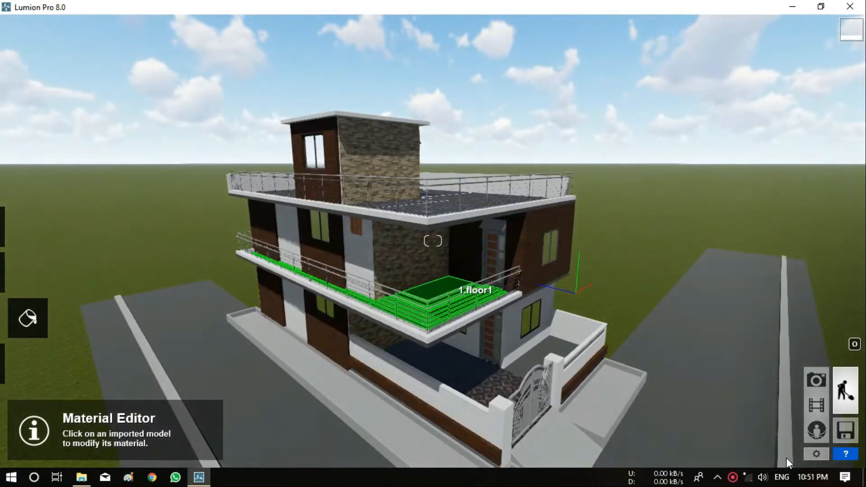
click(453, 290)
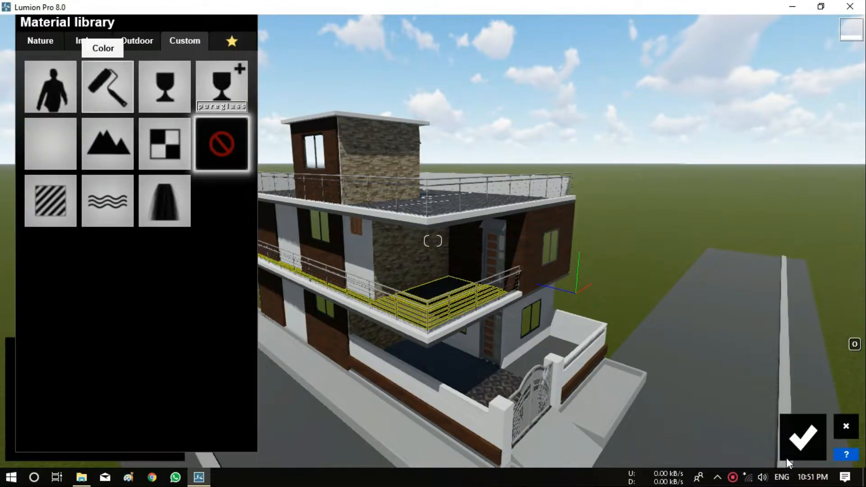
click(136, 41)
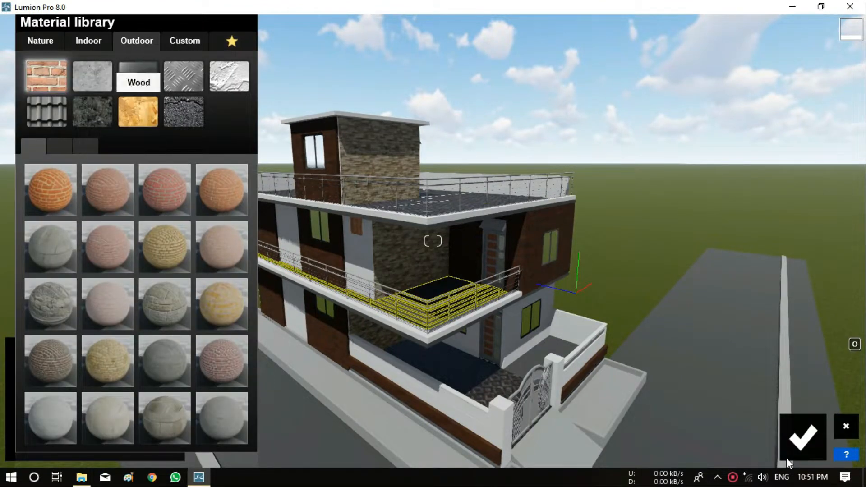
click(89, 41)
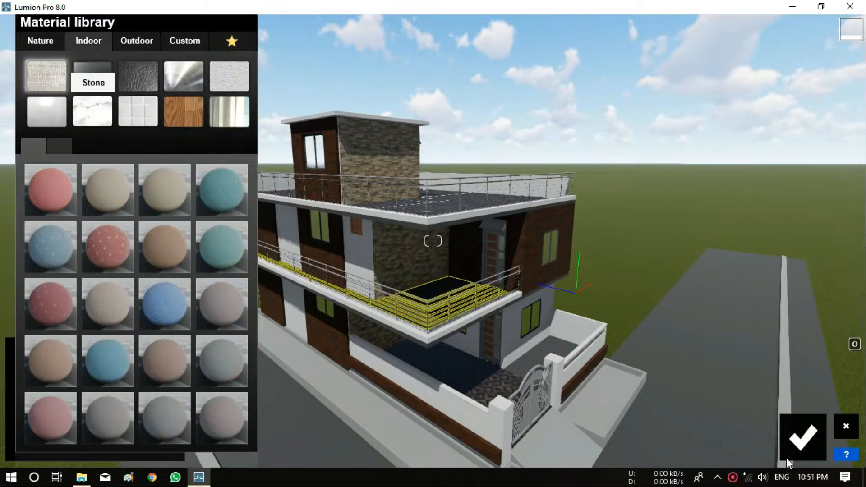
click(92, 111)
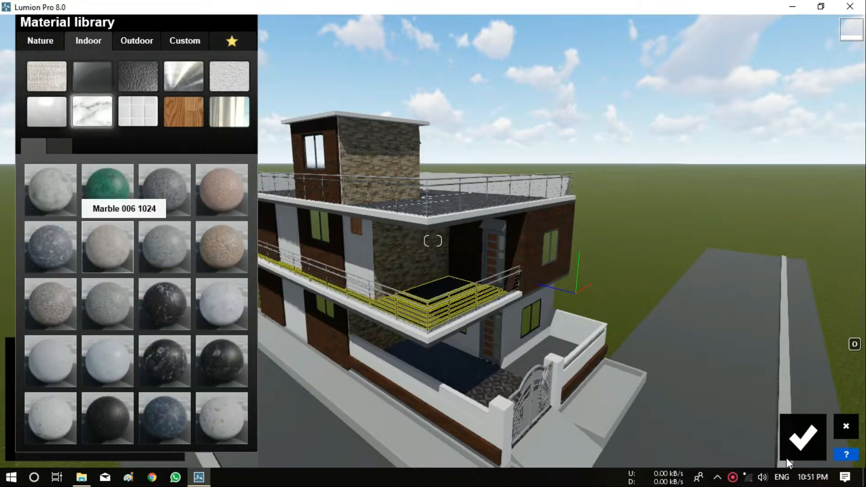
click(50, 247)
key(q)
mouse_move(519, 252)
right_down()
mouse_move(519, 330)
mouse_move(519, 276)
right_up()
key(w)
key(e)
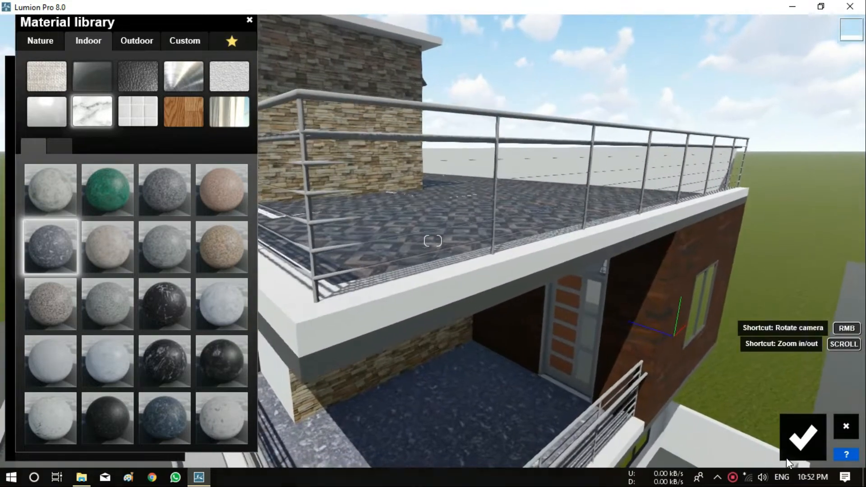
key(s)
click(222, 304)
key(s)
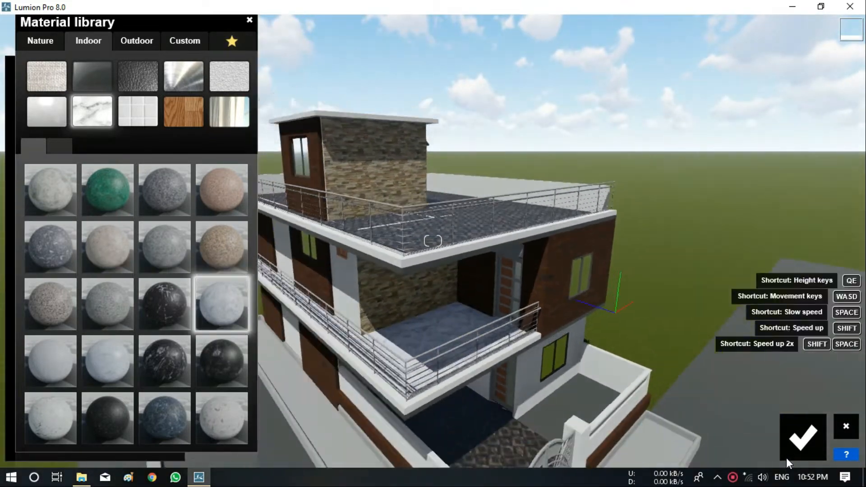
click(804, 437)
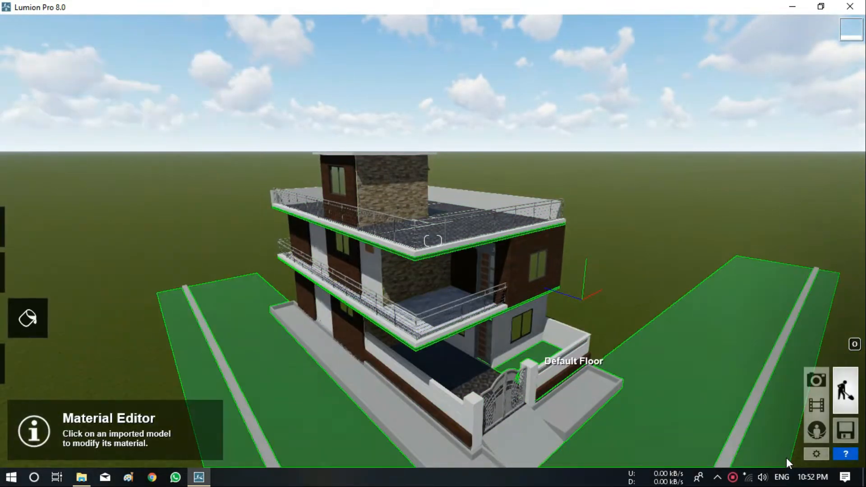
click(542, 354)
key(s)
right_drag(542, 354, 542, 406)
key(q)
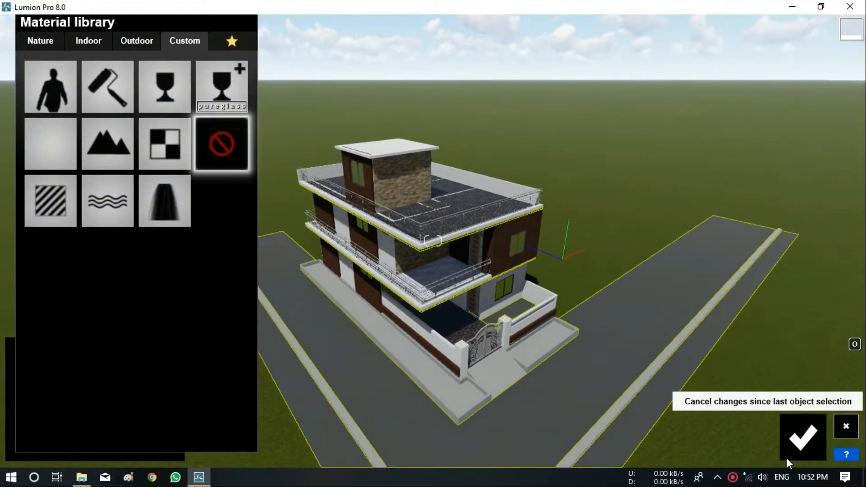
click(797, 456)
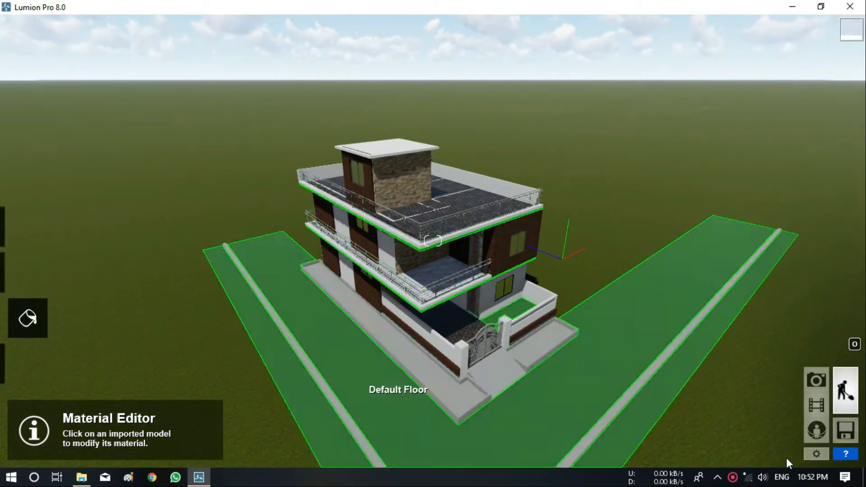
Save the scene as a Lumion scene file in the project's lumion folder
click(846, 431)
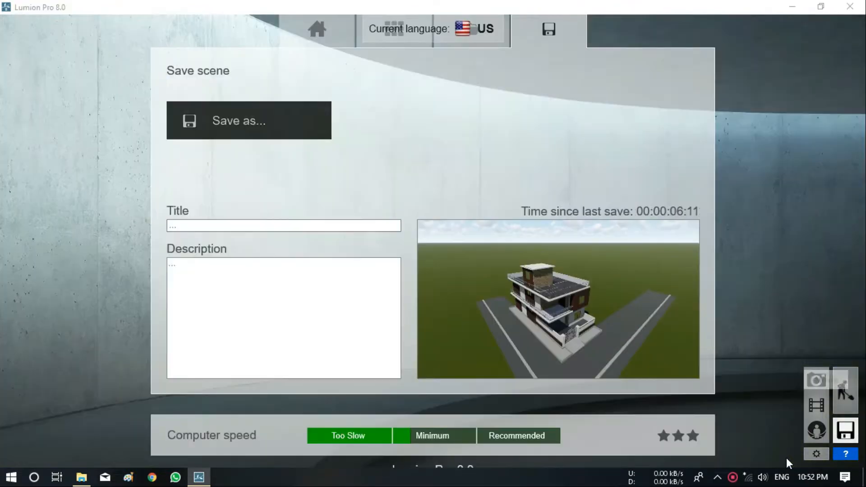
click(271, 120)
click(171, 45)
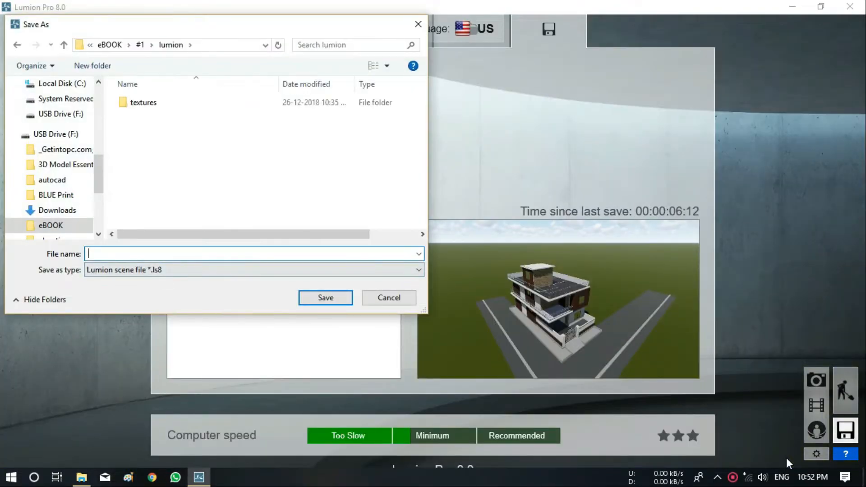
key(Return)
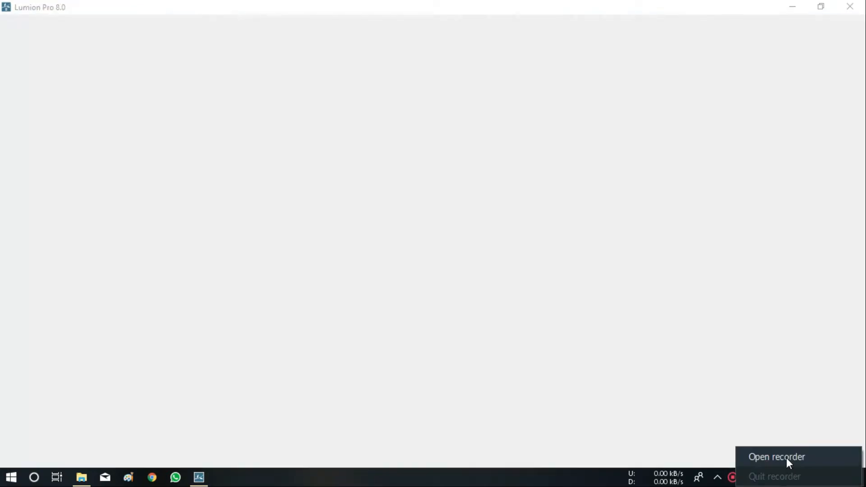
click(787, 458)
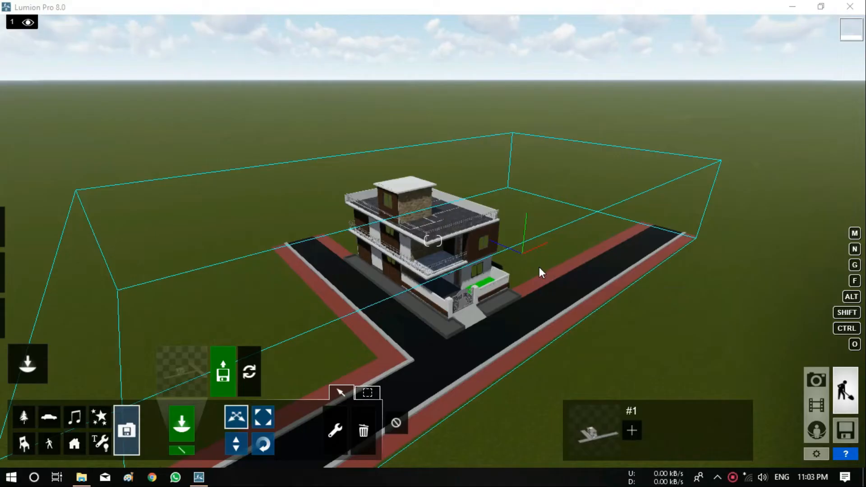
scroll(543, 268, up, 5)
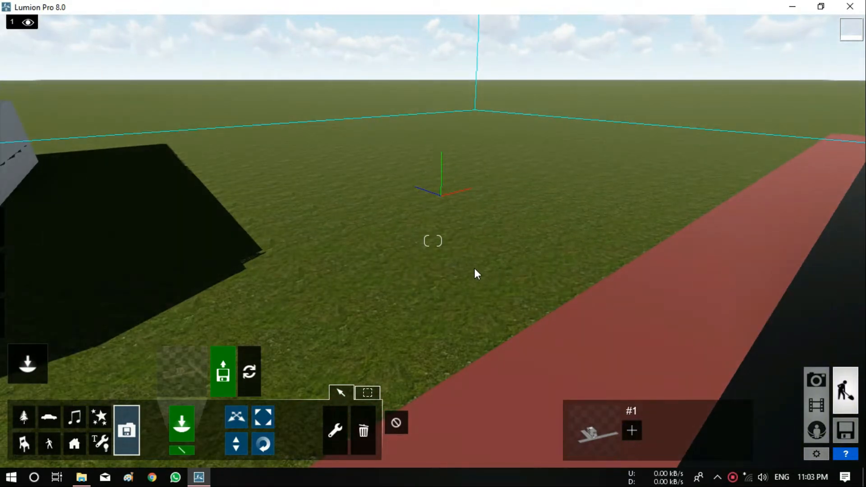
scroll(351, 275, down, 5)
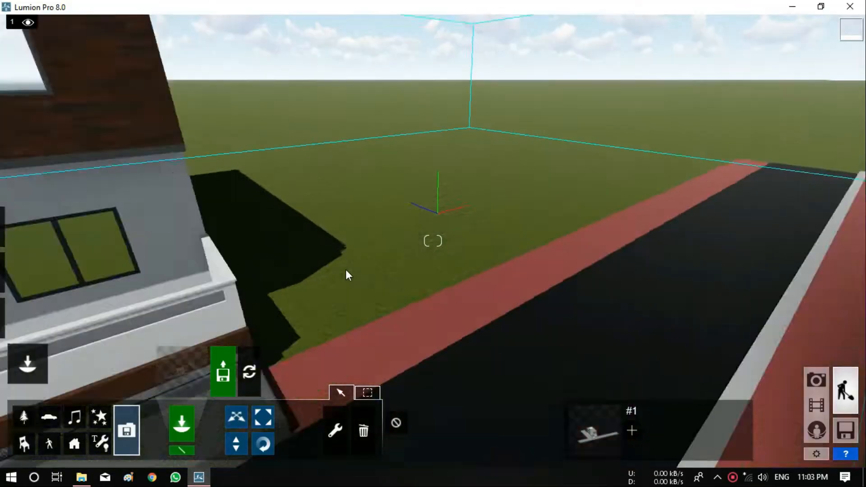
scroll(384, 318, up, 2)
Try dark outdoor asphalt materials on the black road surface and apply the first Poliigon asphalt
click(27, 316)
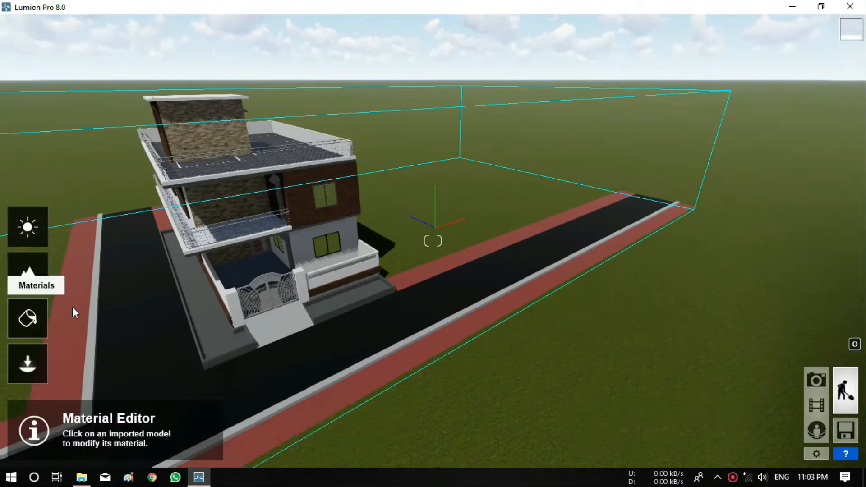
scroll(261, 343, down, 3)
click(240, 245)
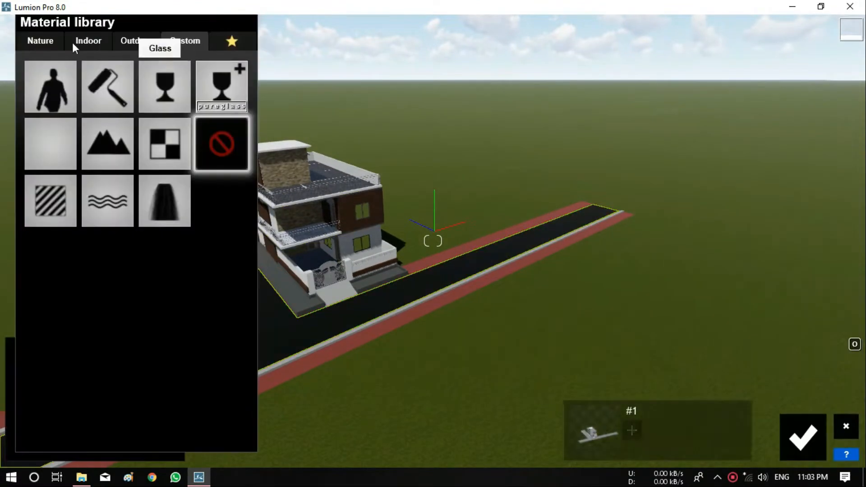
click(136, 41)
click(182, 112)
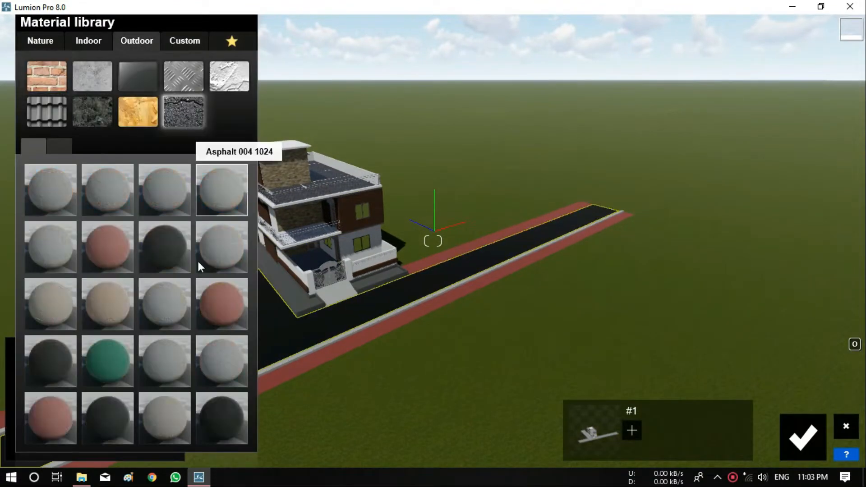
click(169, 252)
click(215, 414)
scroll(406, 340, up, 3)
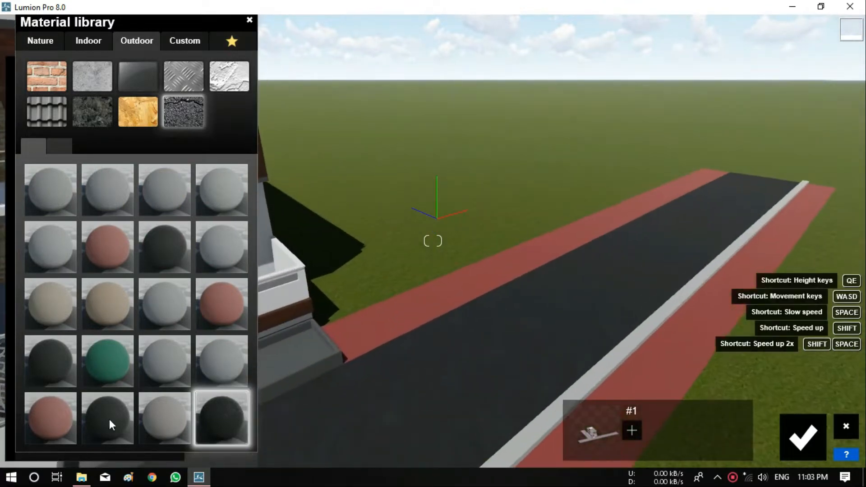
click(58, 146)
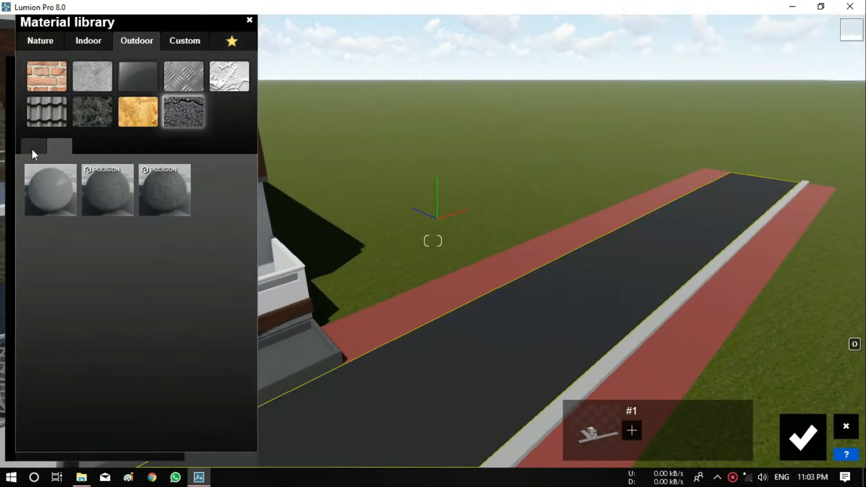
click(105, 186)
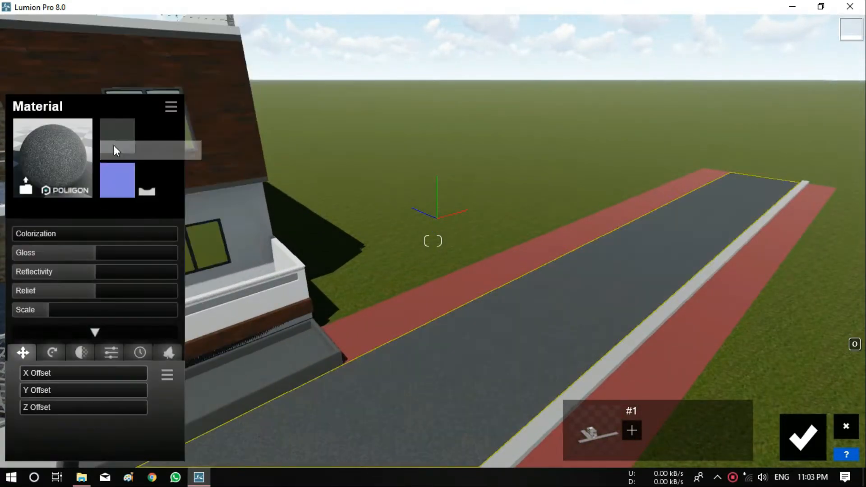
Try the lane-marking road image from the project's 3d folder as the color map of the asphalt on the road
click(117, 135)
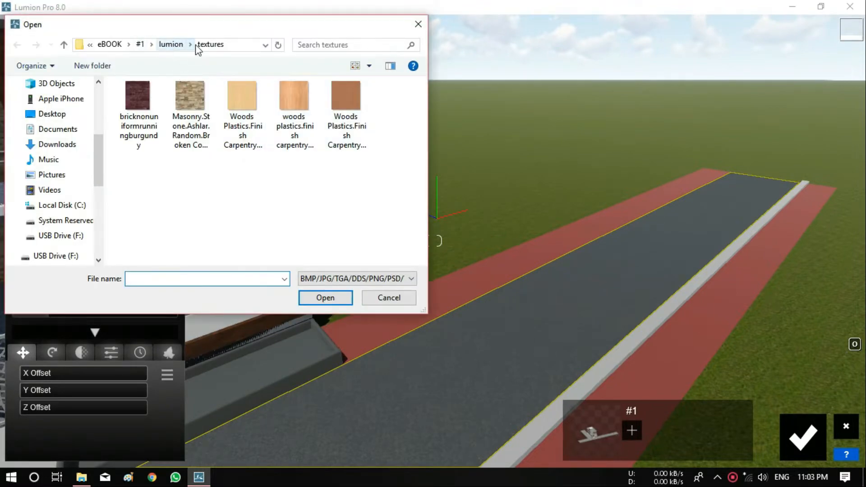
click(171, 44)
click(140, 46)
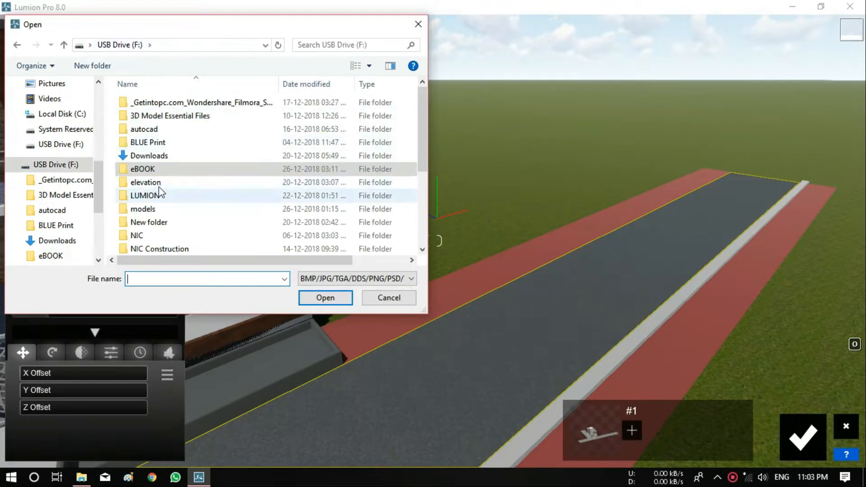
double_click(158, 247)
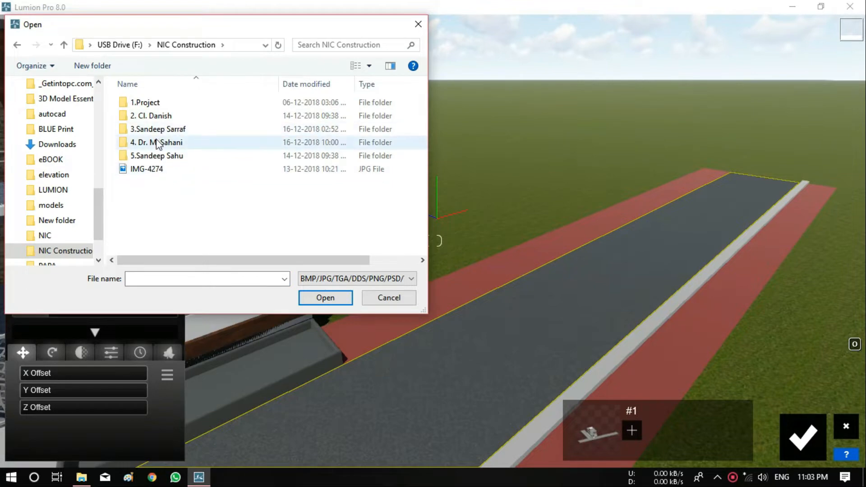
double_click(151, 142)
double_click(141, 103)
click(369, 66)
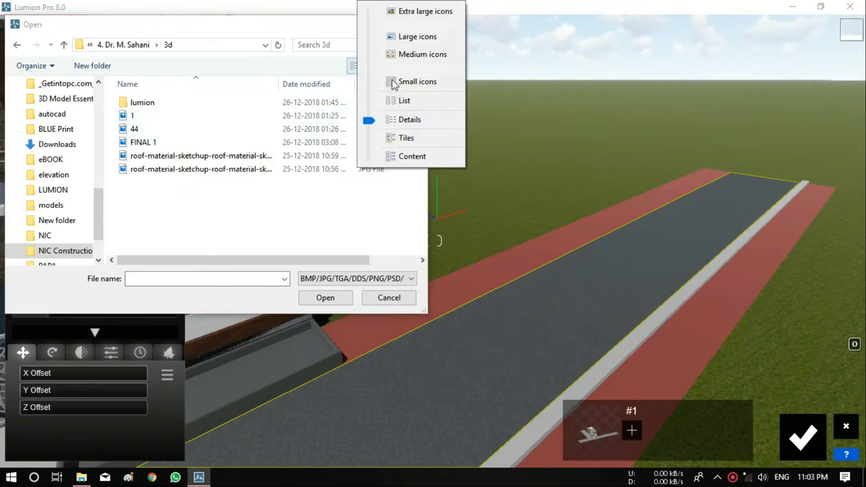
click(415, 81)
click(369, 66)
click(406, 60)
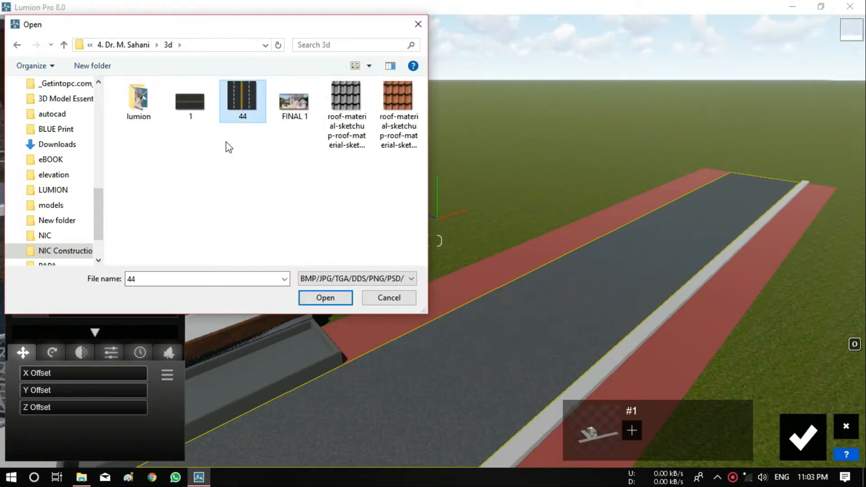
click(326, 298)
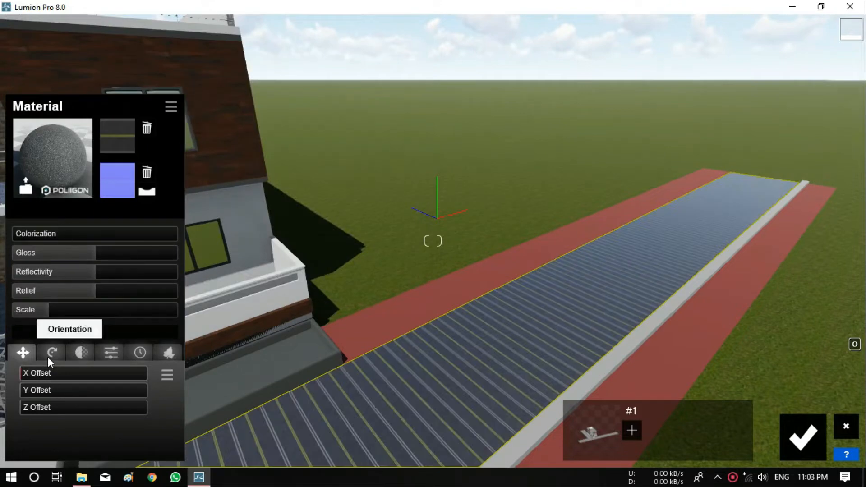
Rotate the road texture's heading to 90° and slightly increase its scale
drag(27, 373, 53, 365)
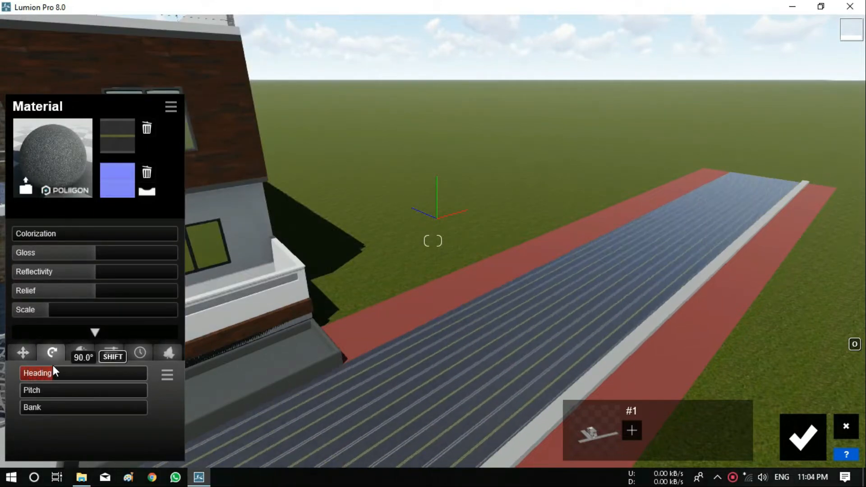
mouse_move(64, 308)
mouse_down()
mouse_move(0, 323)
mouse_move(50, 307)
mouse_move(20, 298)
mouse_move(25, 309)
mouse_move(77, 311)
mouse_move(61, 313)
mouse_up()
scroll(499, 248, down, 5)
scroll(277, 311, up, 2)
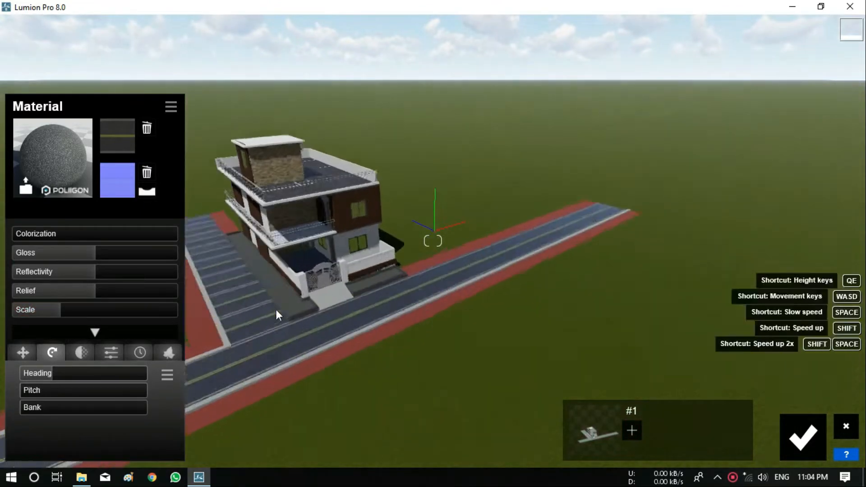
scroll(645, 212, down, 3)
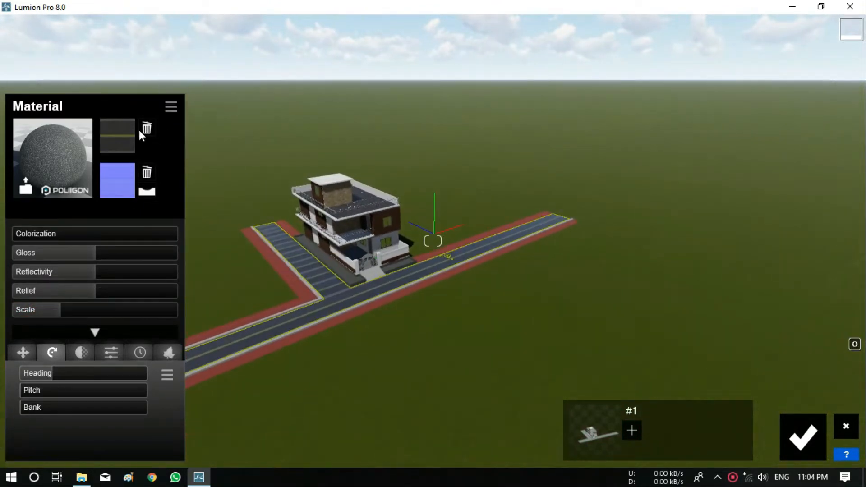
click(27, 190)
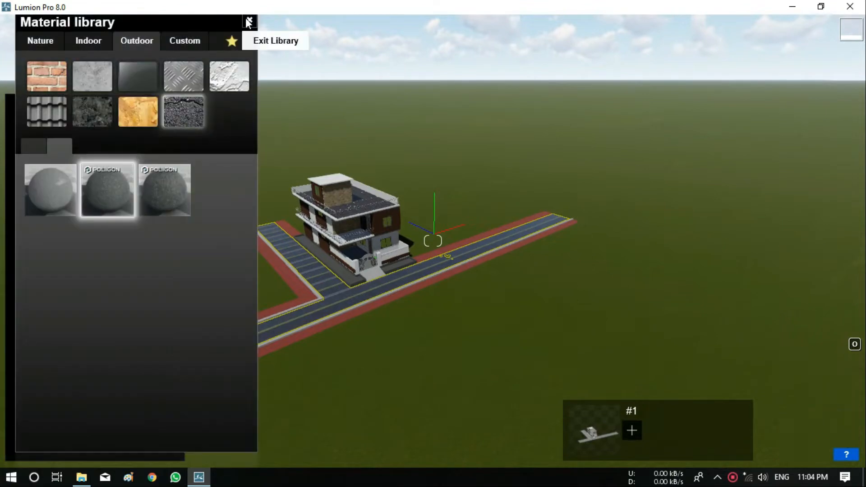
click(246, 21)
scroll(288, 291, up, 2)
right_drag(411, 261, 467, 319)
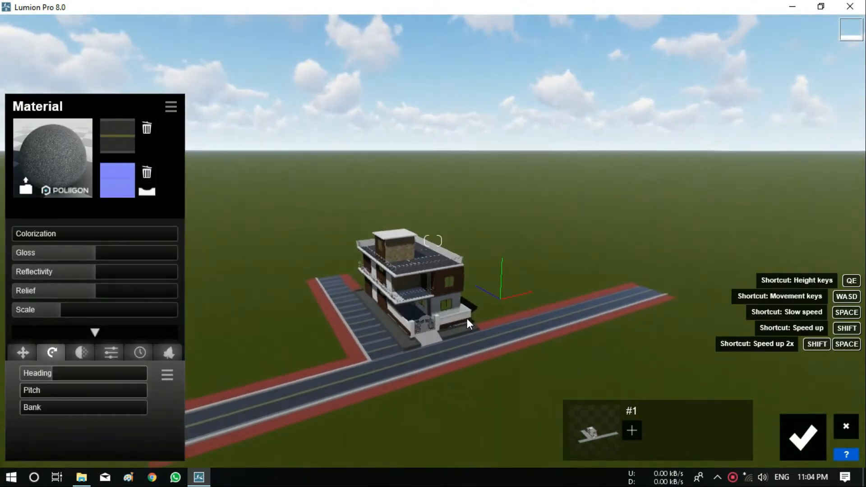
scroll(467, 319, up, 2)
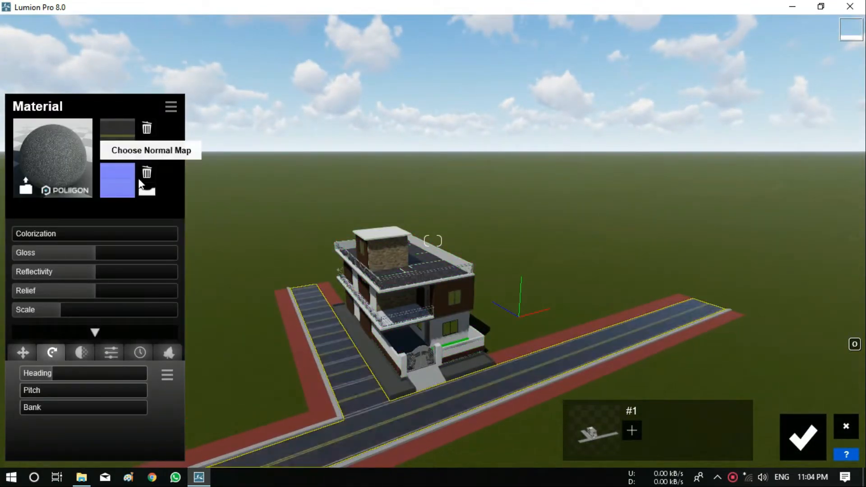
click(127, 149)
click(417, 25)
Restore the plain Poliigon asphalt on the road without lane markings and save the change
click(61, 188)
click(114, 201)
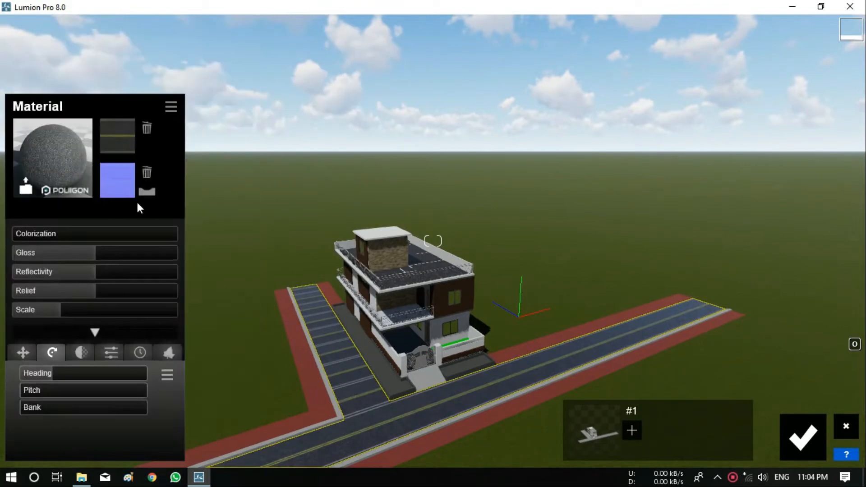
click(800, 427)
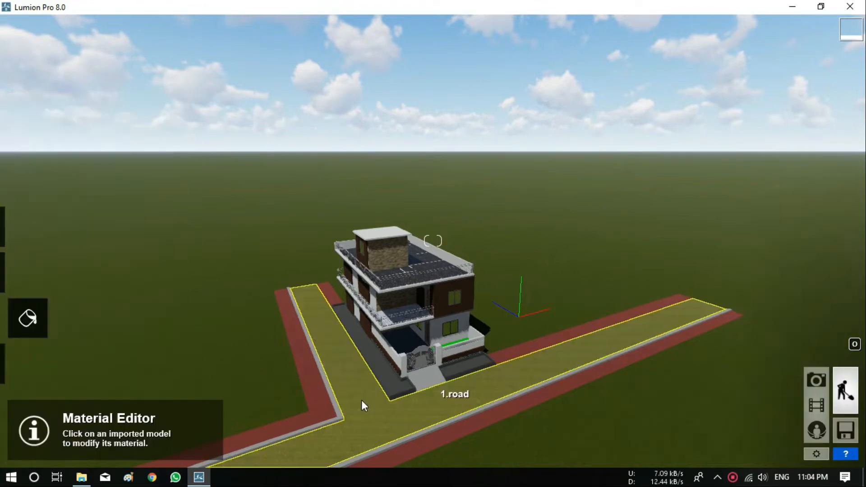
scroll(388, 387, up, 3)
right_drag(457, 433, 454, 399)
key(w)
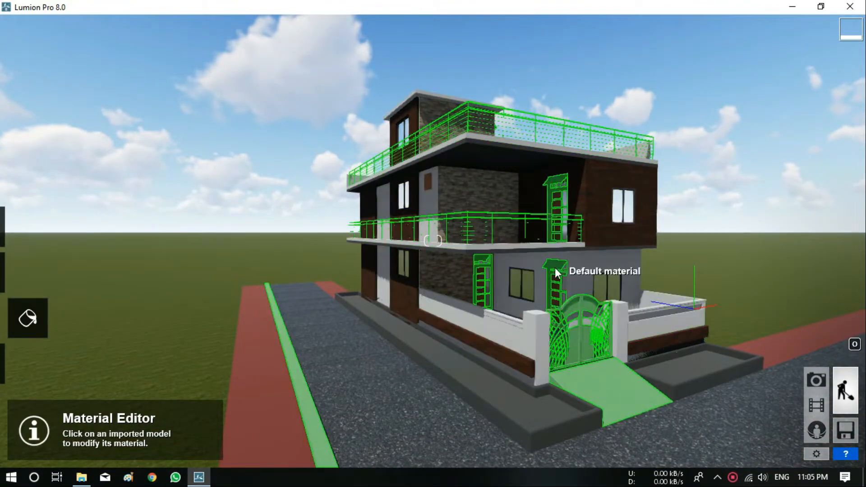
click(438, 94)
click(804, 438)
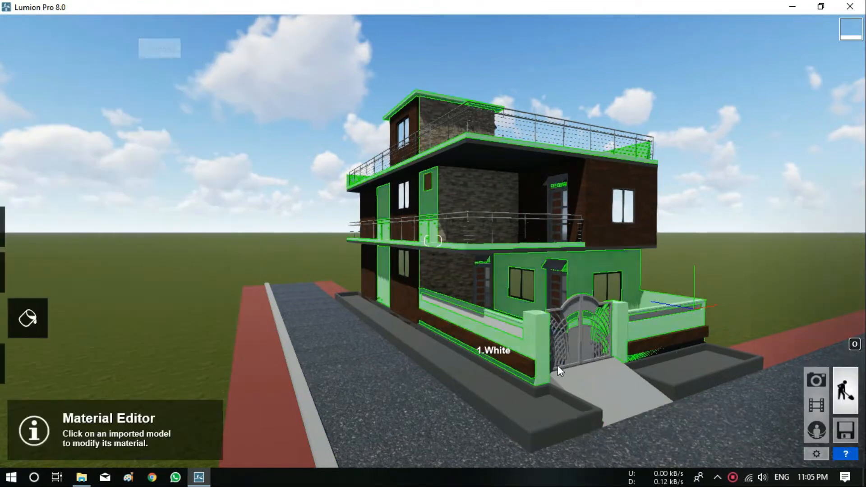
Apply the nature ground material Landscape 08 A to the planter beds along the house and save the change
click(549, 413)
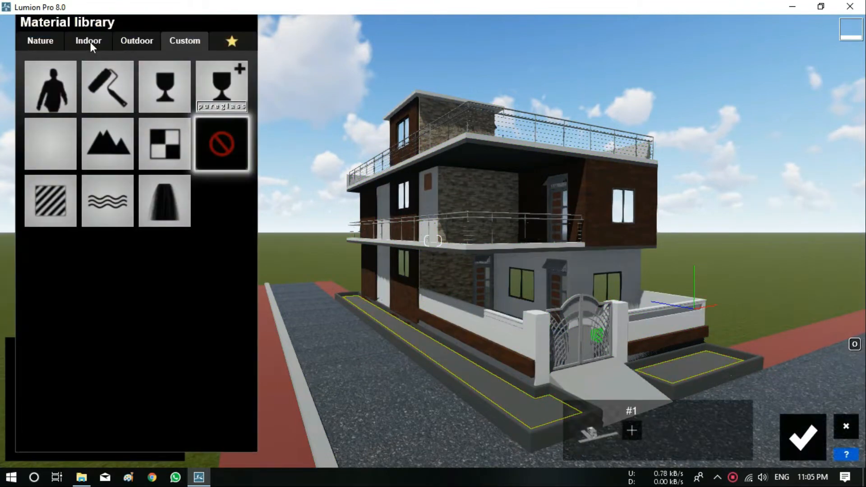
click(66, 43)
click(134, 82)
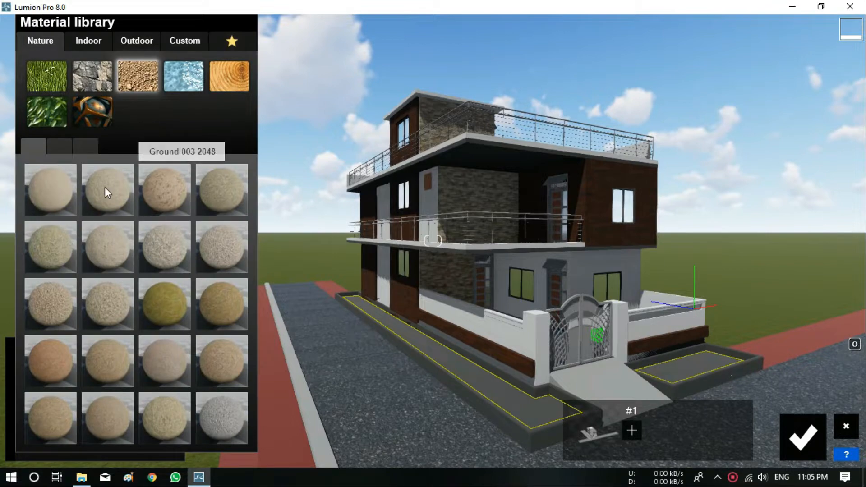
click(57, 148)
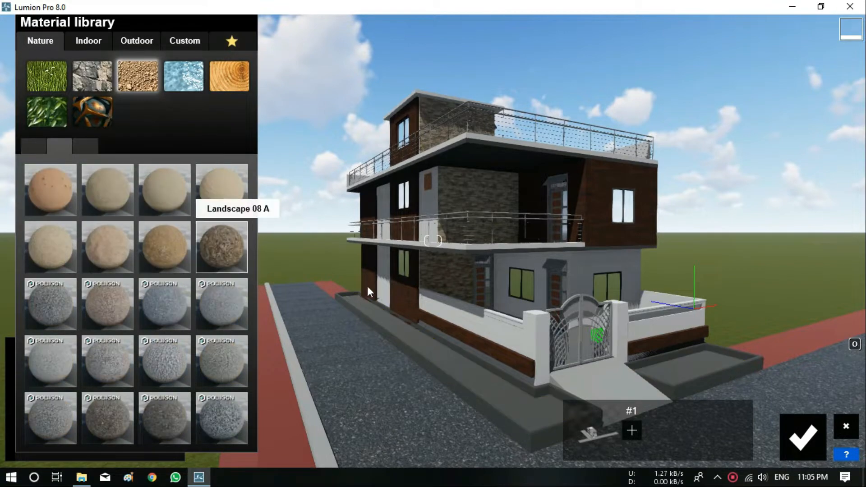
click(218, 242)
scroll(373, 304, down, 3)
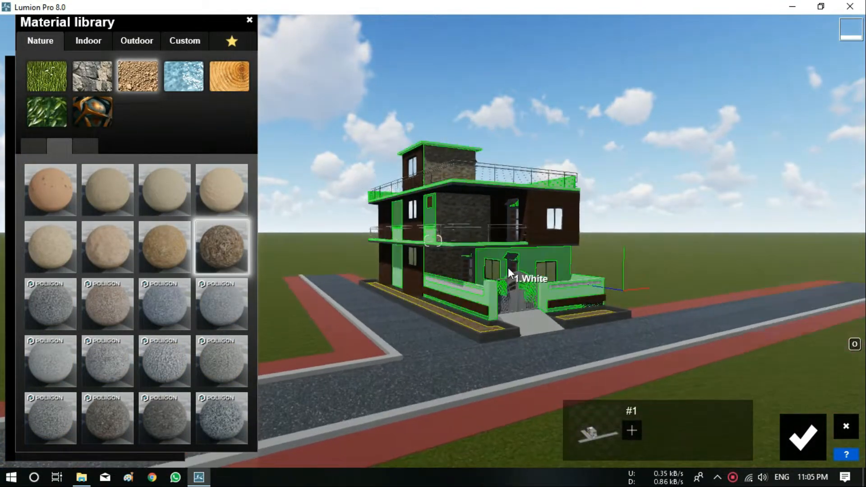
right_drag(559, 242, 559, 243)
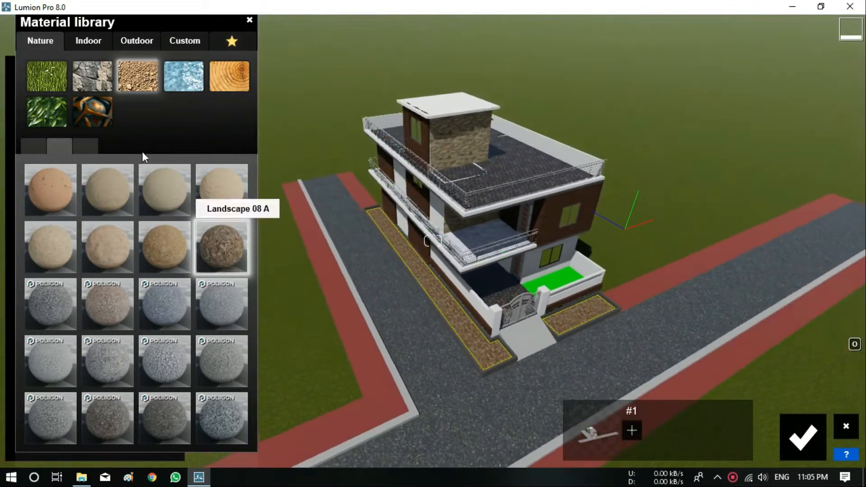
click(813, 445)
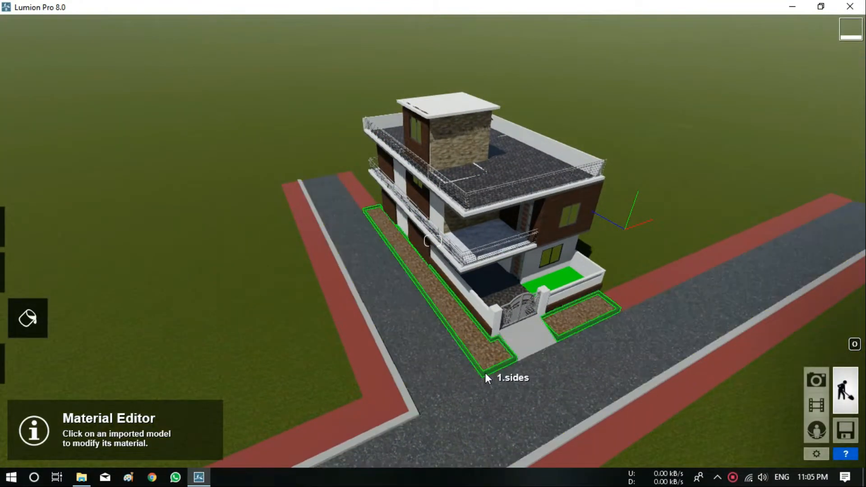
Try Poliigon outdoor stone materials on the planter borders, apply Polii CityStreet Sidewalk 008 2k and save the change
click(486, 373)
click(136, 40)
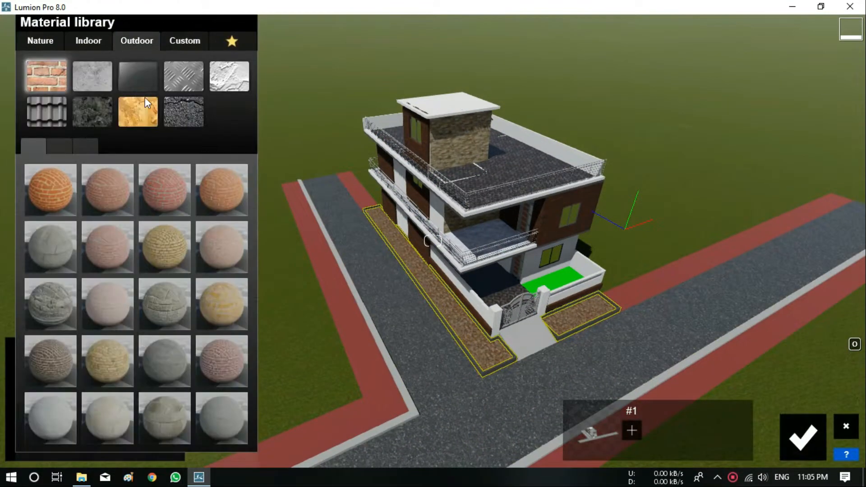
click(93, 113)
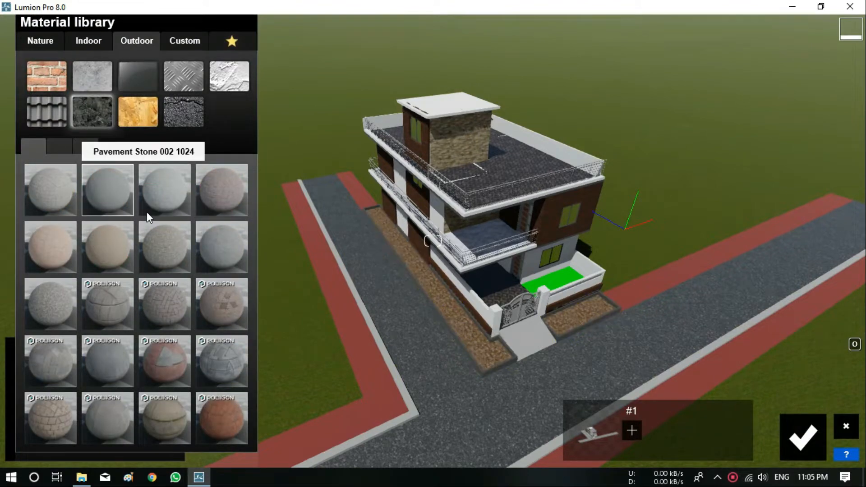
click(219, 417)
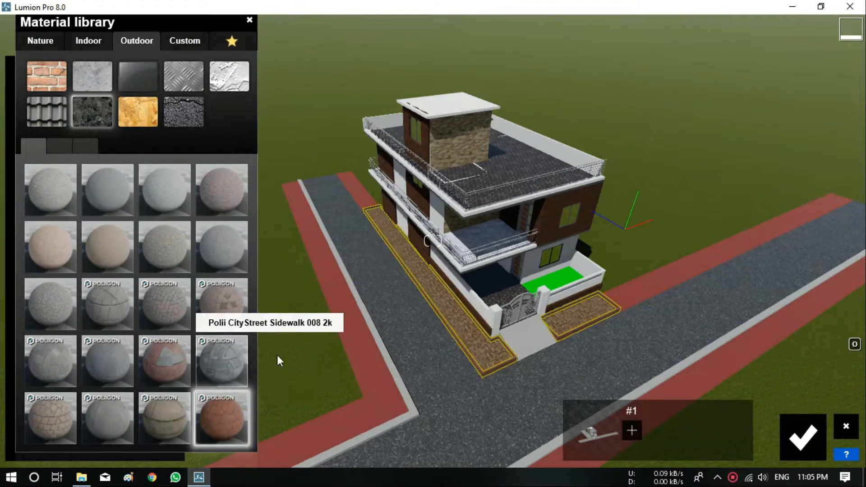
click(221, 362)
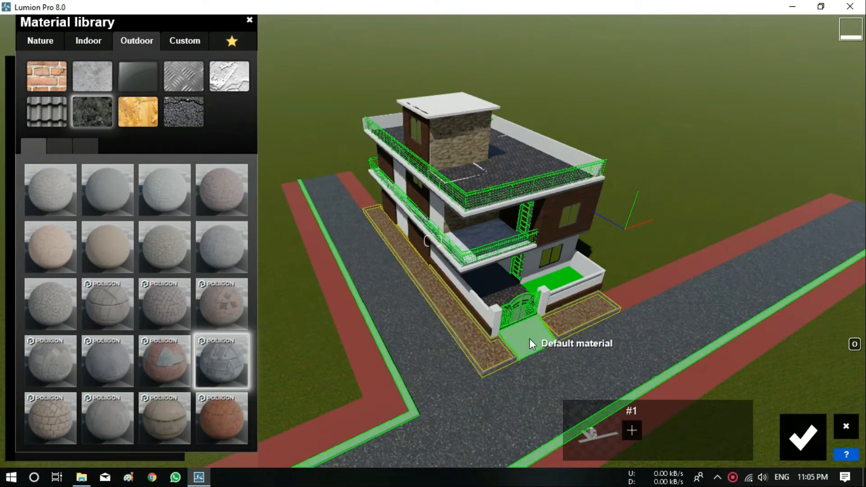
click(808, 437)
Try nature grass materials on the bright green lawn behind the front wall, apply Landscape 05 D and save the change
scroll(585, 312, up, 5)
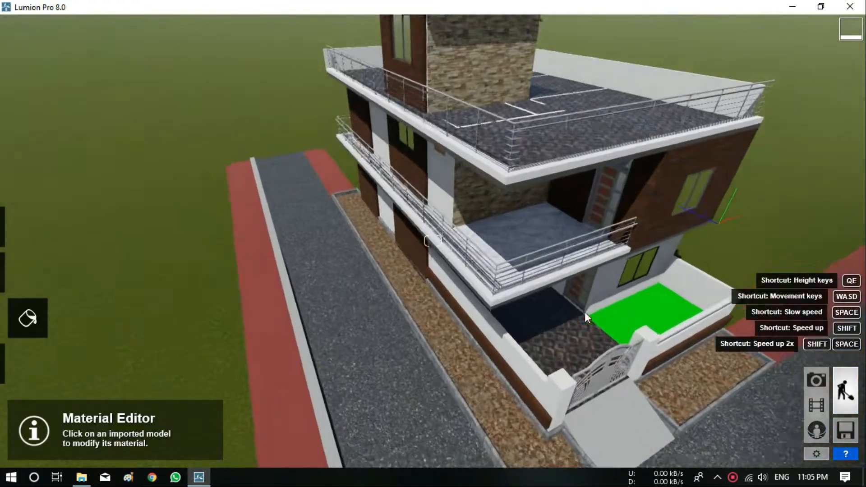
click(625, 303)
click(53, 42)
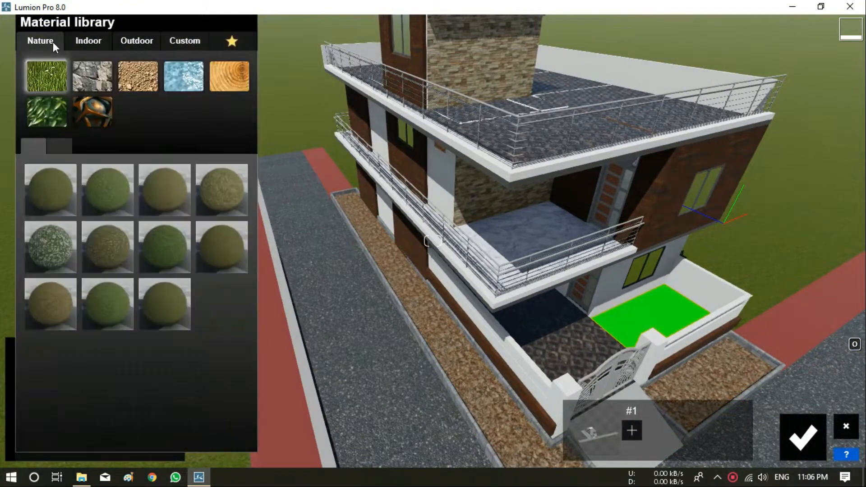
click(161, 418)
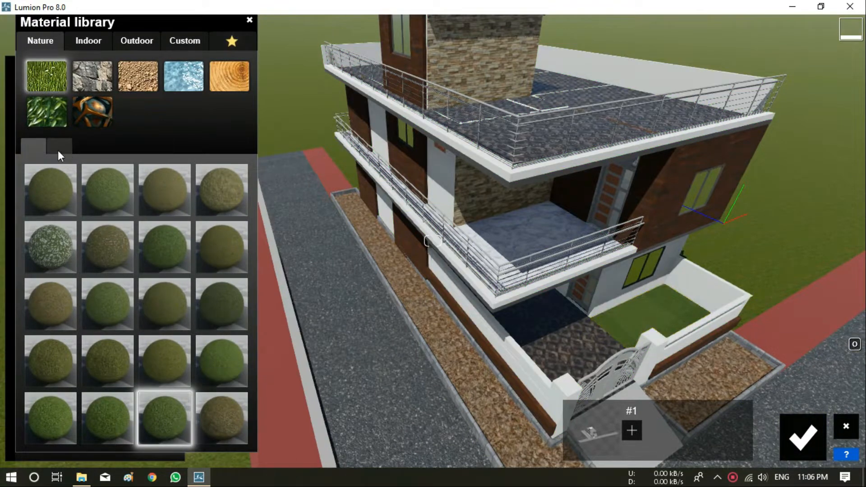
click(58, 150)
click(113, 254)
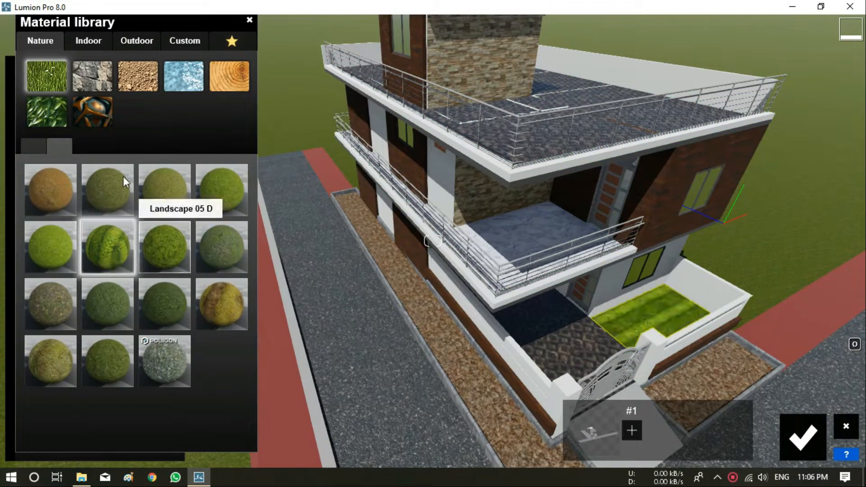
click(165, 247)
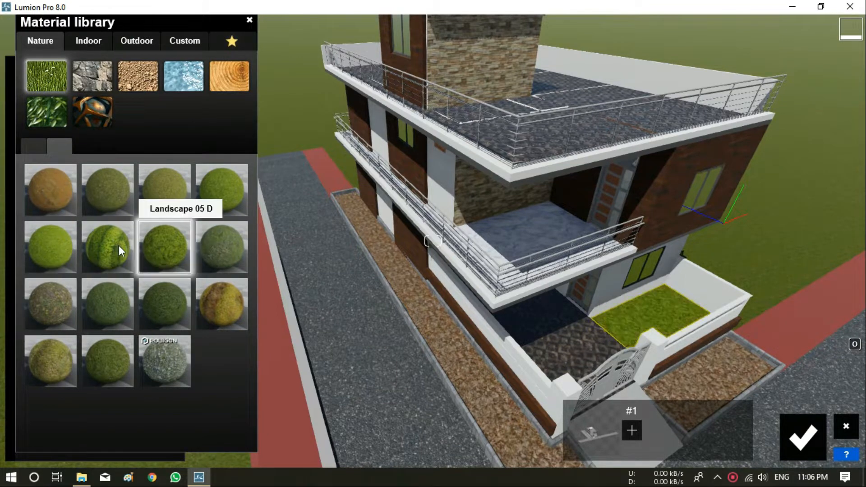
click(56, 115)
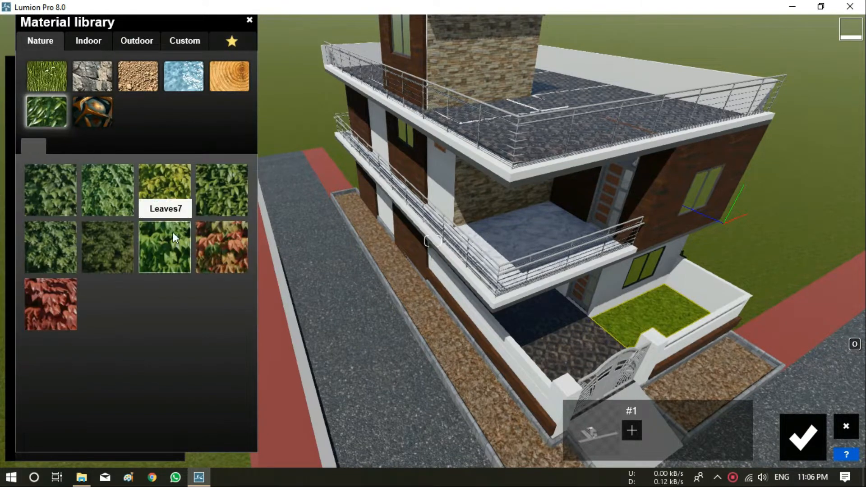
click(803, 435)
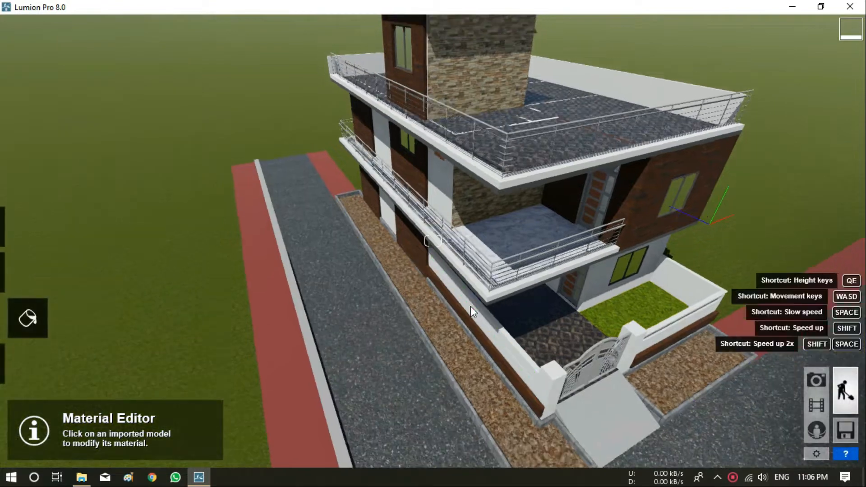
Apply the custom Glass material to the inset strips of the front boundary wall, set its transparency to 0.5 and save the change
scroll(470, 307, down, 5)
right_drag(583, 356, 584, 356)
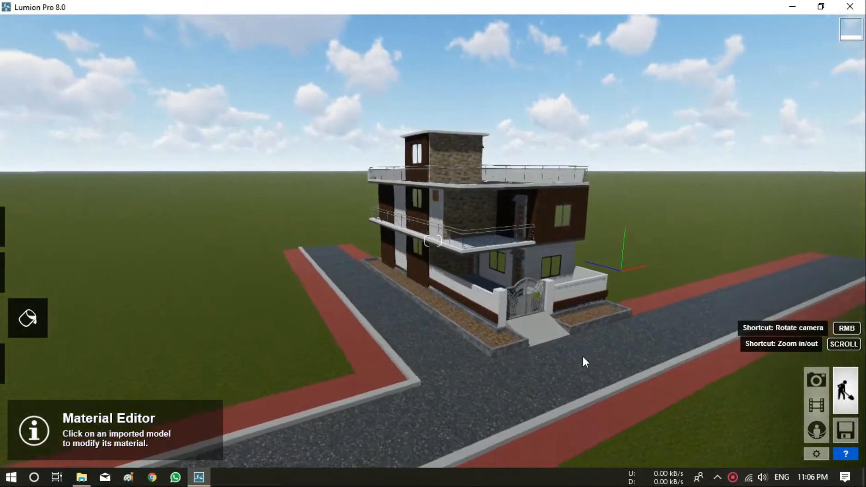
scroll(564, 332, up, 4)
click(549, 345)
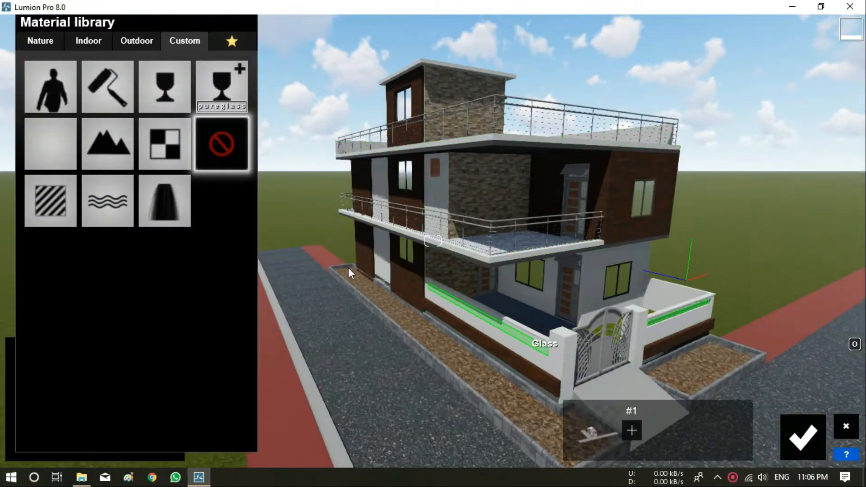
click(136, 369)
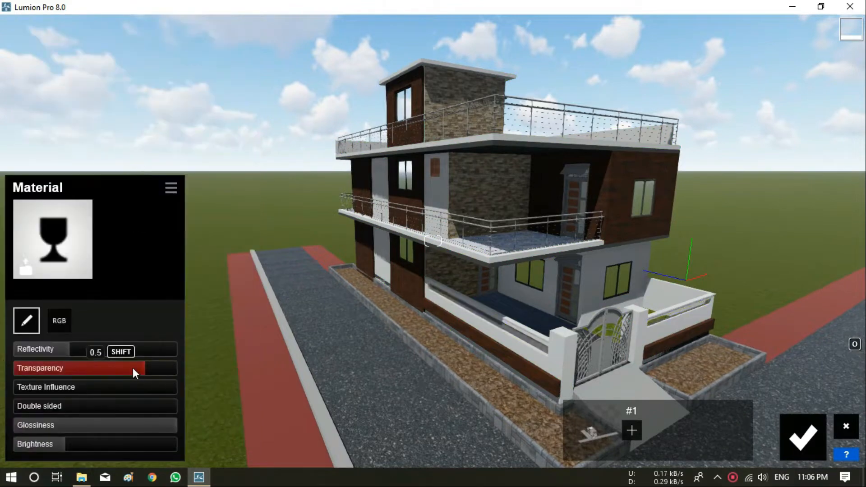
click(793, 436)
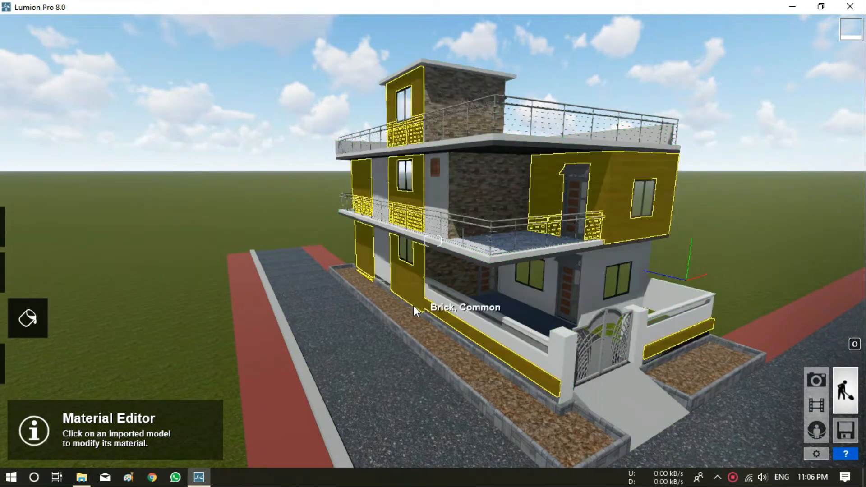
Raise the terrain into low mounds on the grass around the back and sides of the house
scroll(424, 307, down, 2)
right_drag(568, 305, 466, 241)
scroll(460, 239, down, 3)
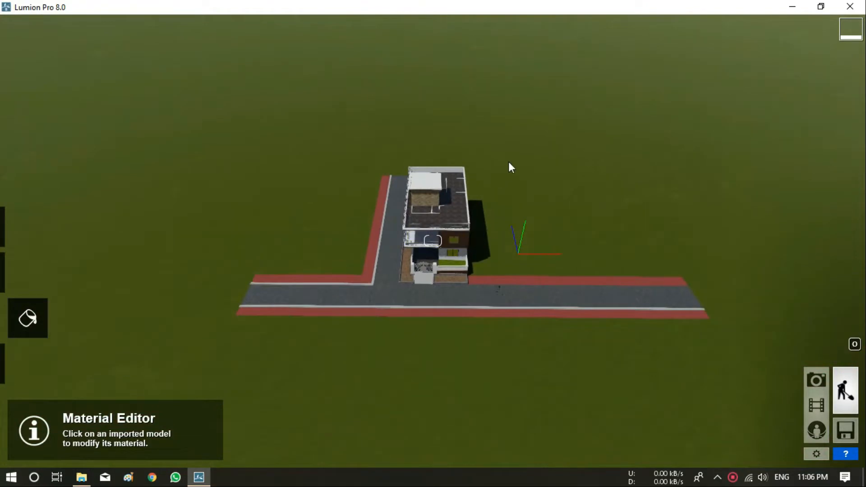
right_drag(510, 162, 134, 237)
click(18, 268)
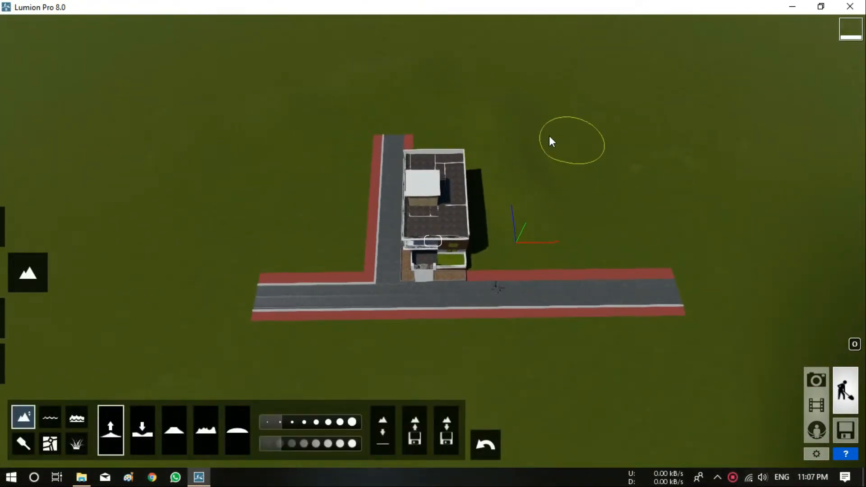
right_drag(721, 258, 587, 330)
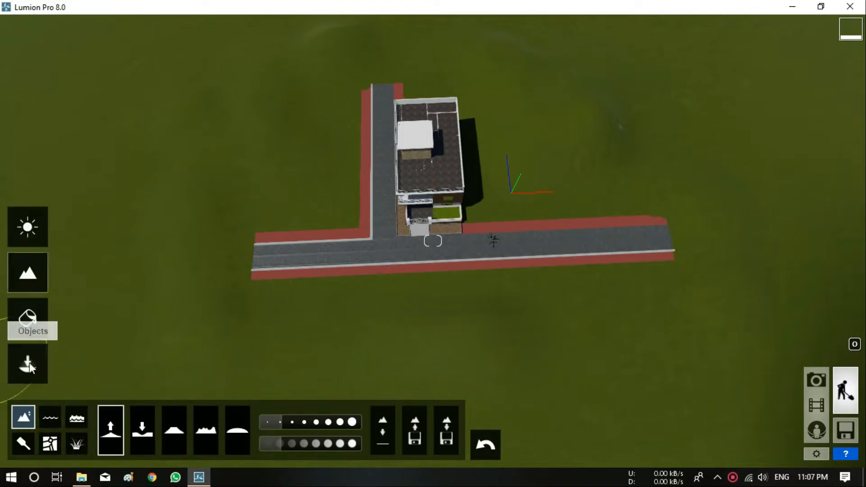
Mass-place a dense row of red-leaved trees along the outer edge of the side road, with the direction set to -34°
click(28, 364)
click(25, 418)
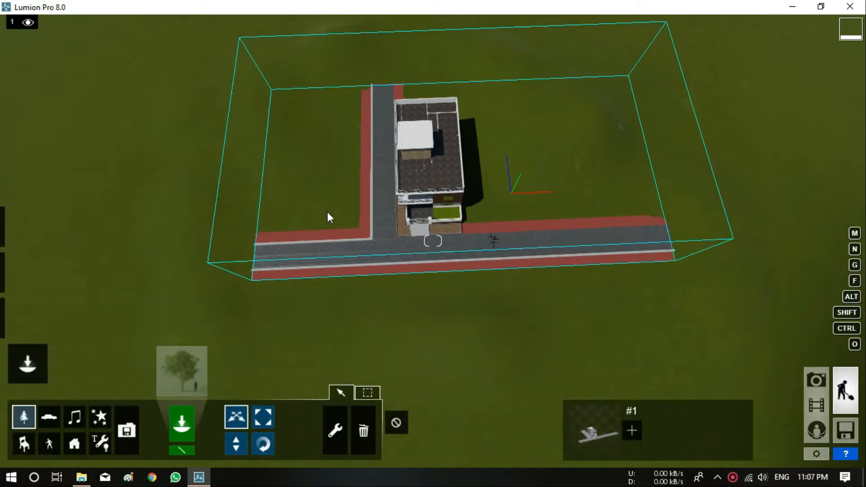
click(181, 424)
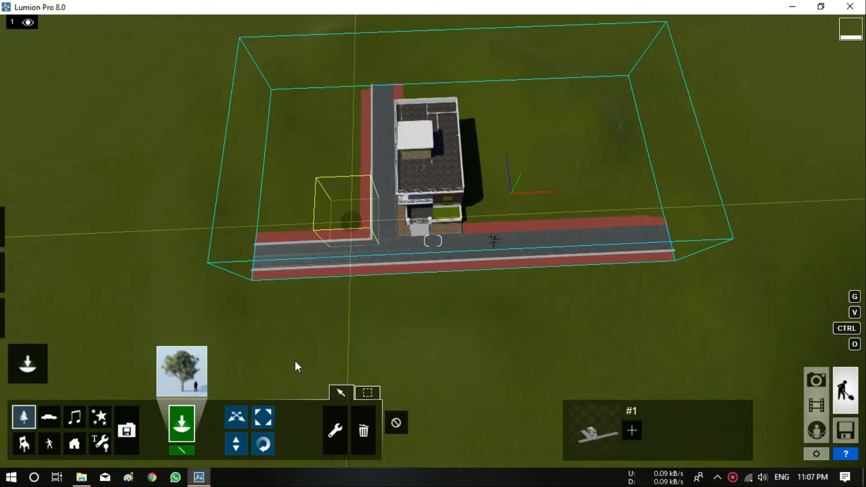
click(182, 371)
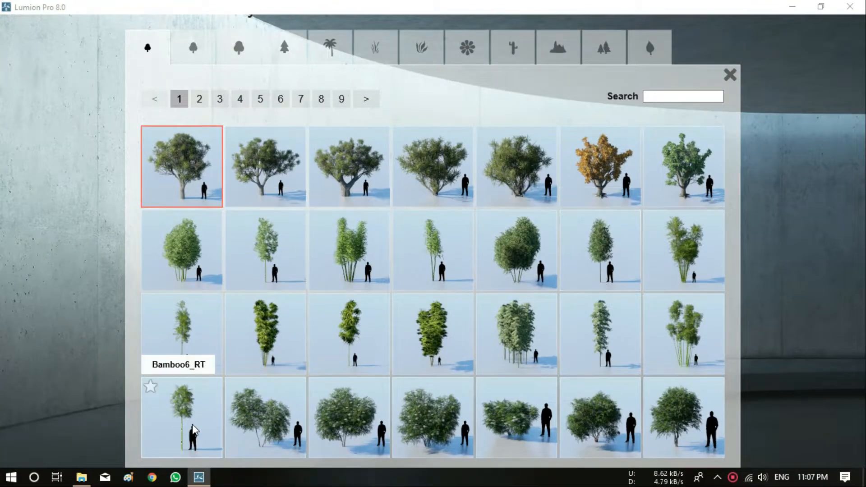
click(200, 101)
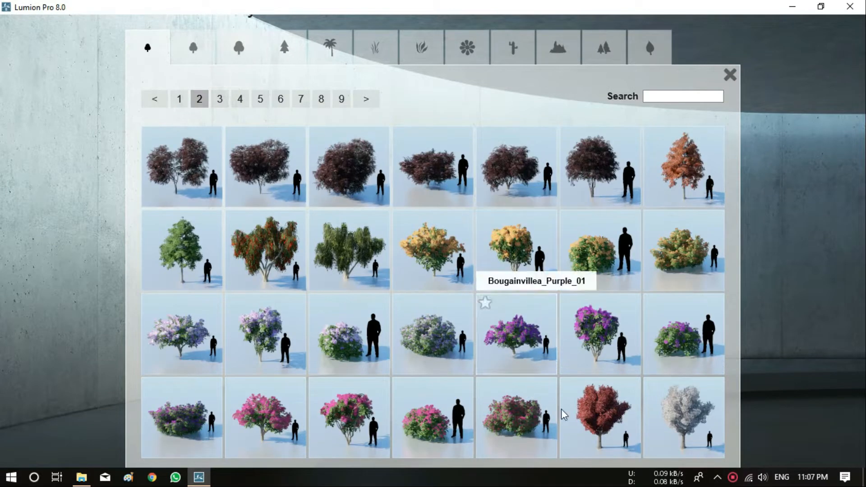
click(614, 418)
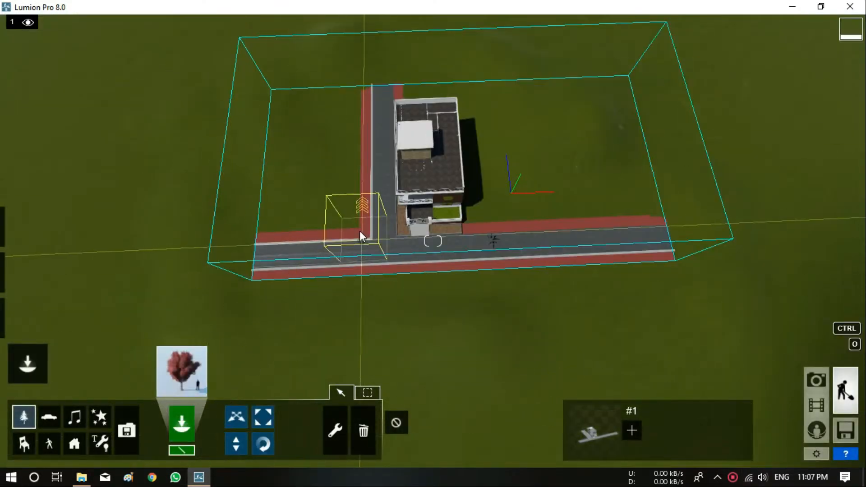
click(364, 229)
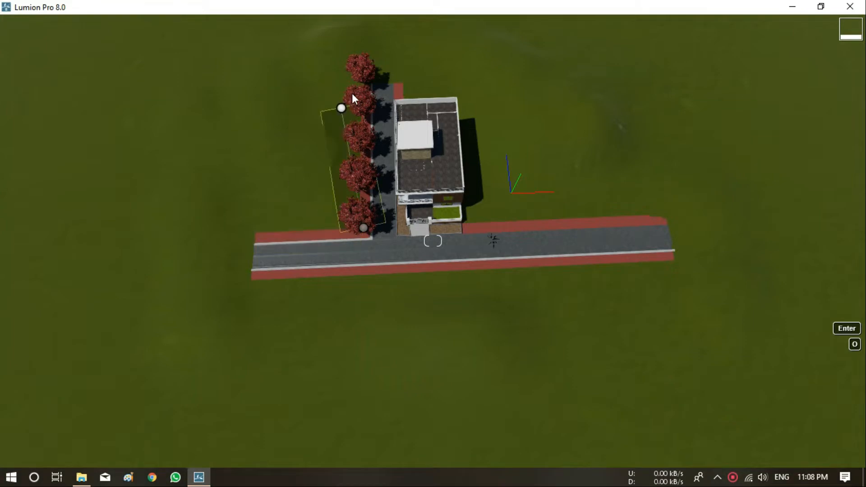
click(367, 89)
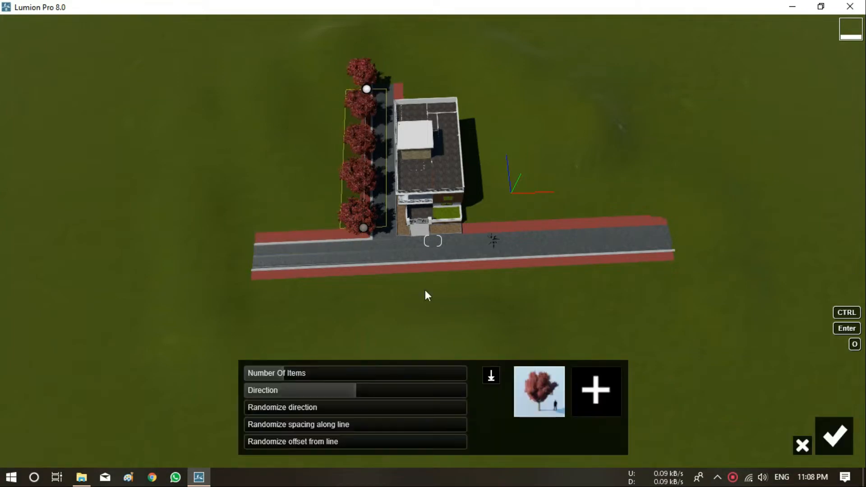
click(289, 373)
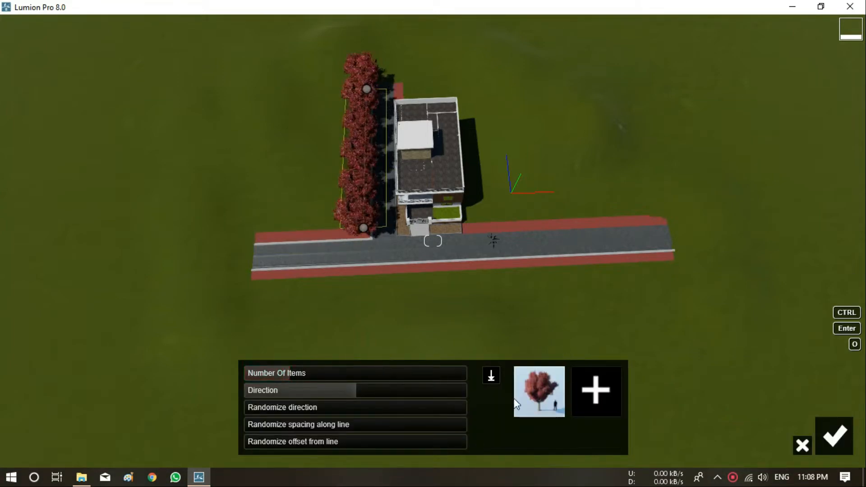
drag(351, 389, 324, 391)
Try mixing a green broadleaf tree into the side-road row, increase the number of items and remove the green tree again
click(583, 396)
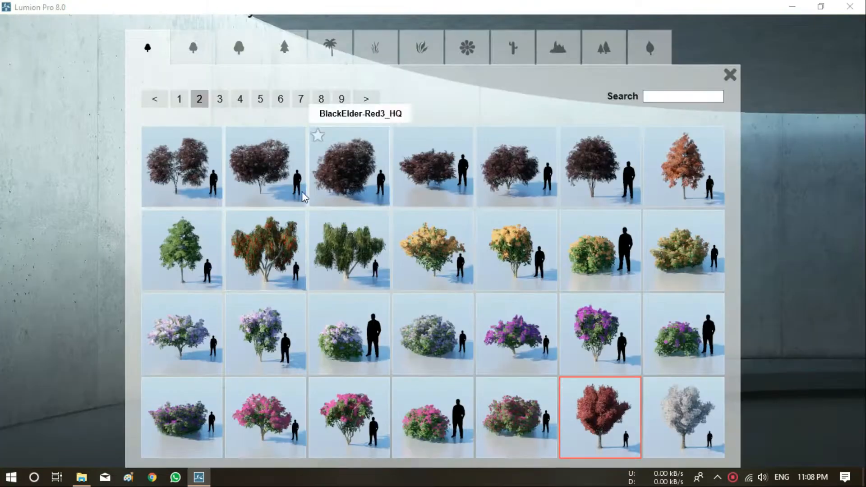
click(181, 228)
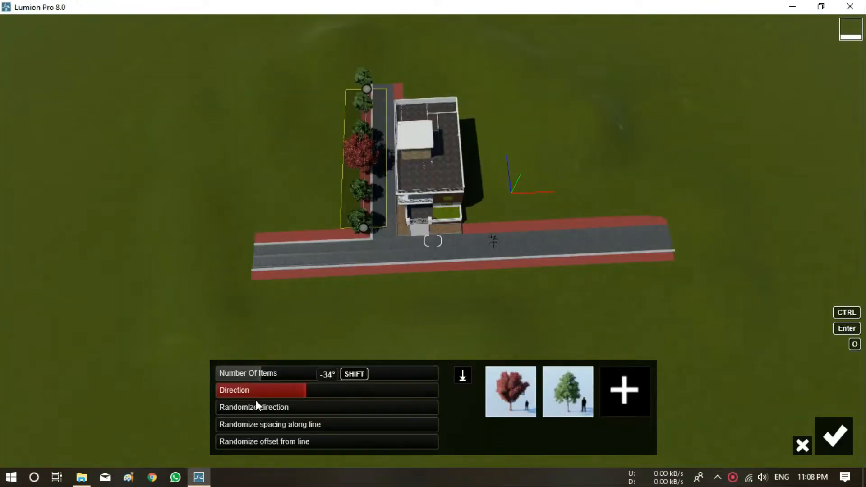
drag(266, 375, 277, 375)
click(558, 384)
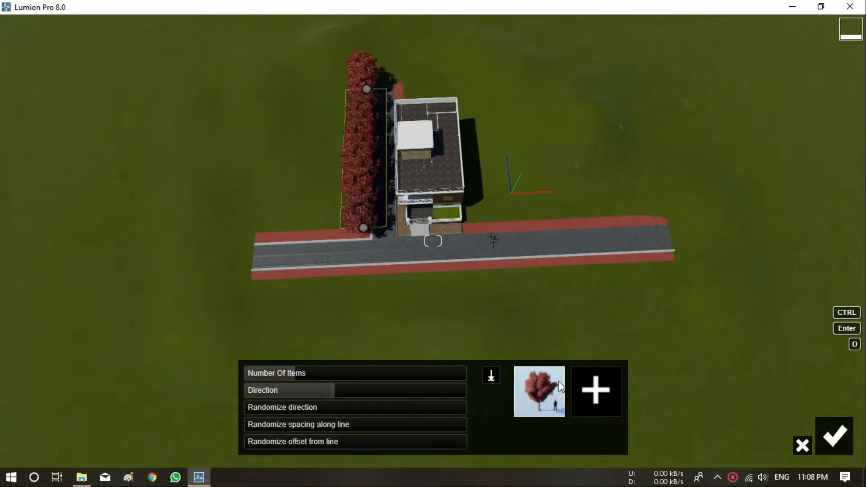
Give the side-road tree row a slight random offset from the line and confirm the placement
scroll(437, 251, down, 3)
right_drag(437, 251, 426, 248)
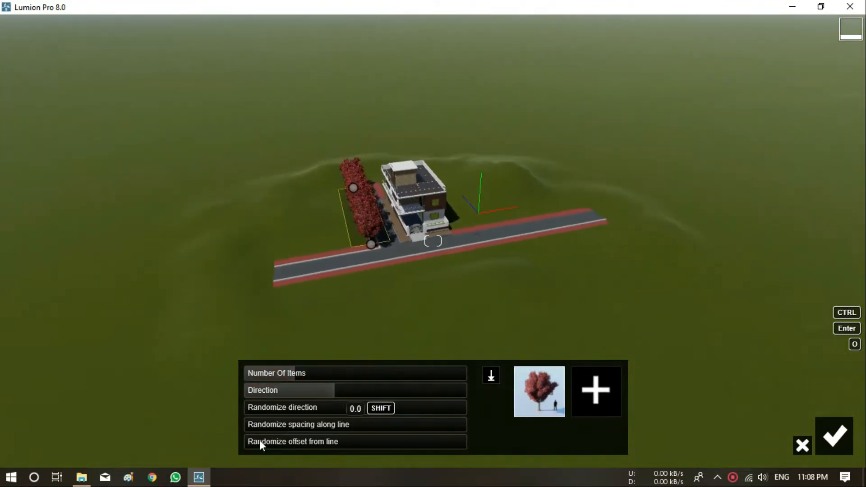
drag(259, 440, 267, 436)
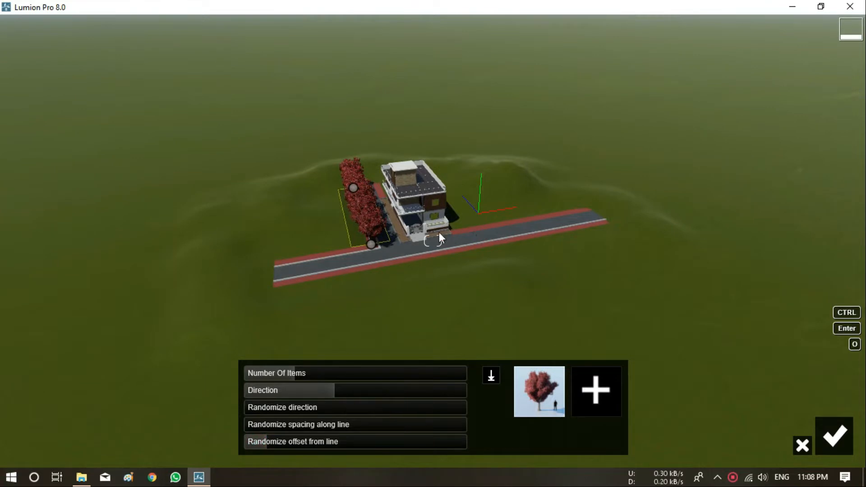
right_drag(470, 190, 525, 148)
click(835, 436)
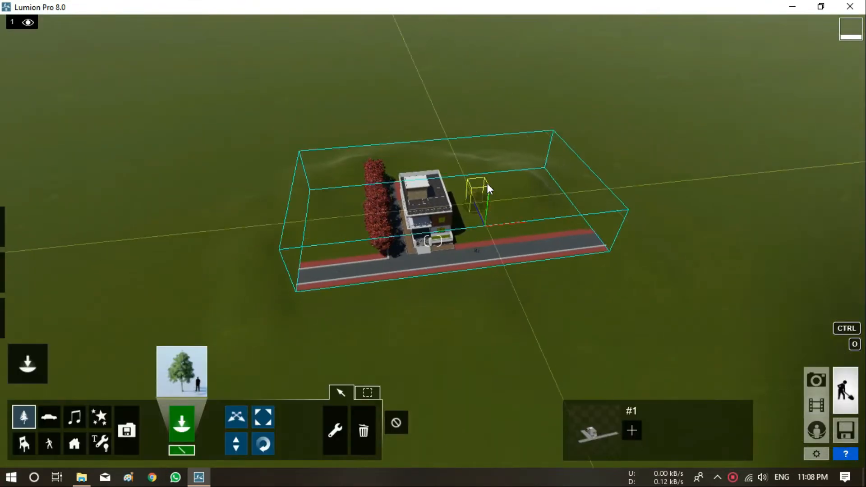
Mass-place a second row of red-leaved trees along the front road's inner verge, from beside the house to the road's far end
right_drag(502, 180, 542, 175)
scroll(573, 167, up, 5)
key(d)
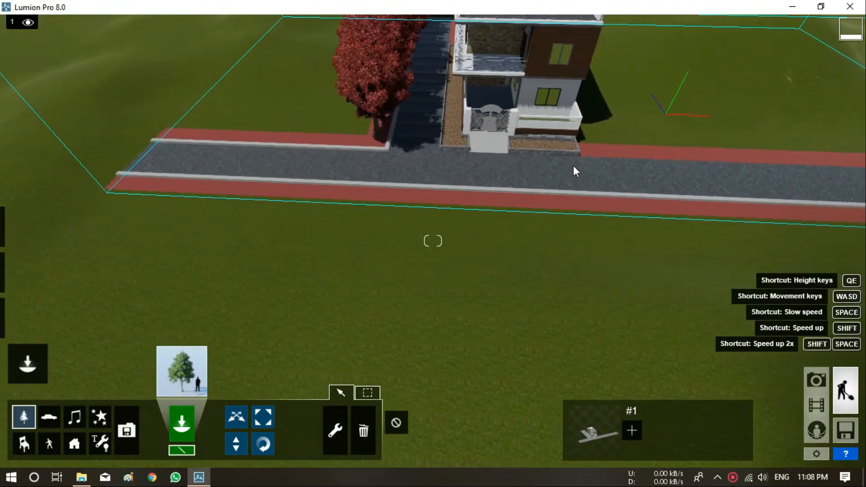
scroll(575, 171, down, 6)
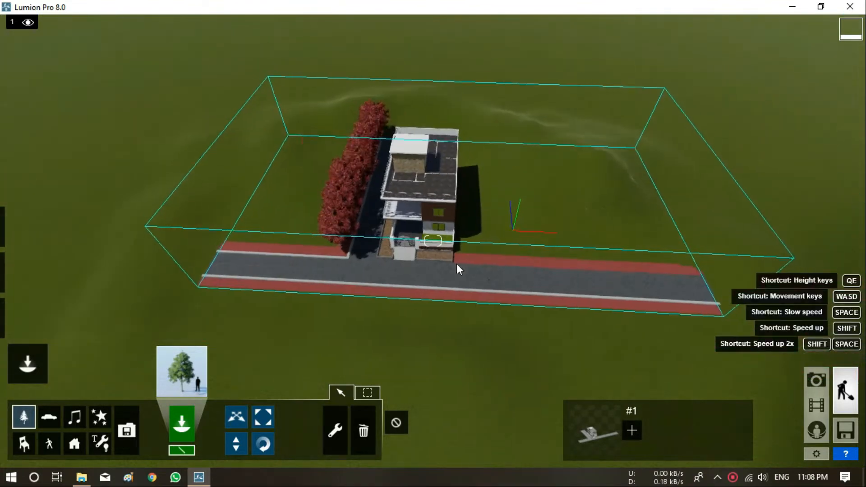
click(178, 377)
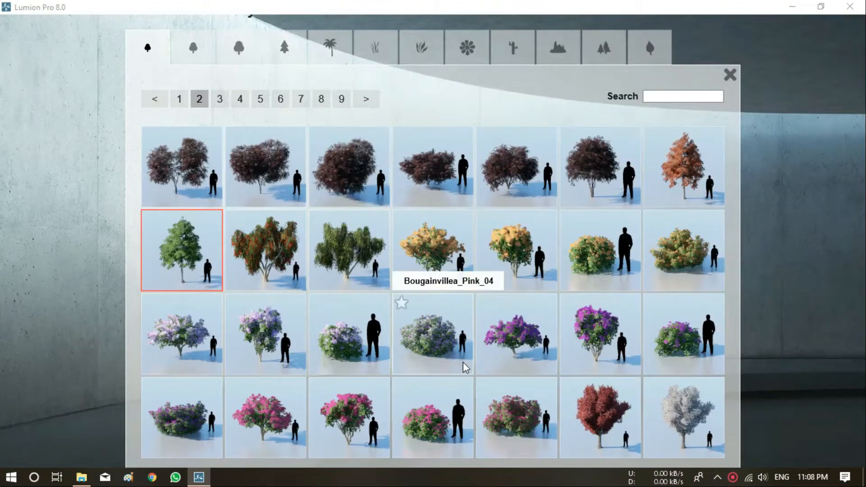
click(581, 420)
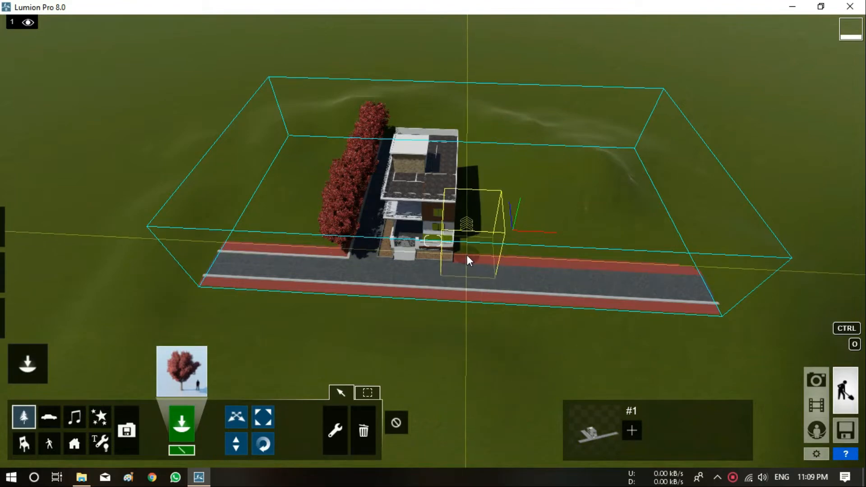
ctrl+click(470, 248)
click(693, 253)
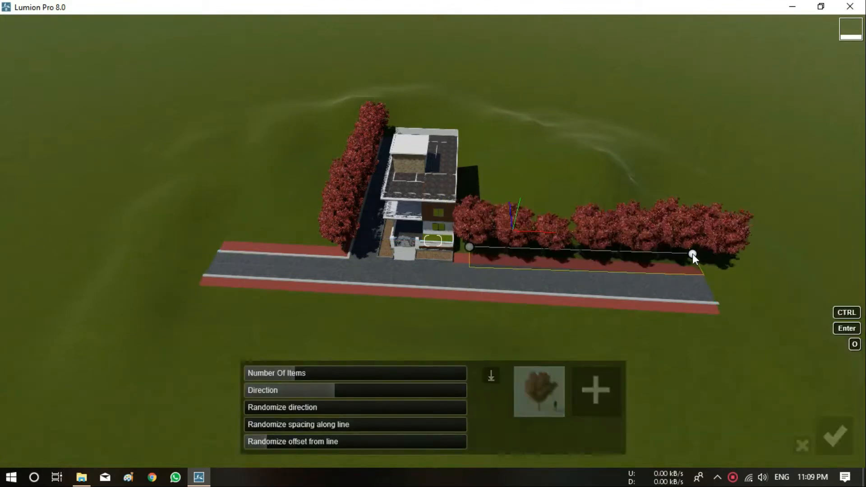
Mix dark-leaved, orange, green and pink-flowering trees into the front-road row with 16 items and confirm the placement
click(598, 390)
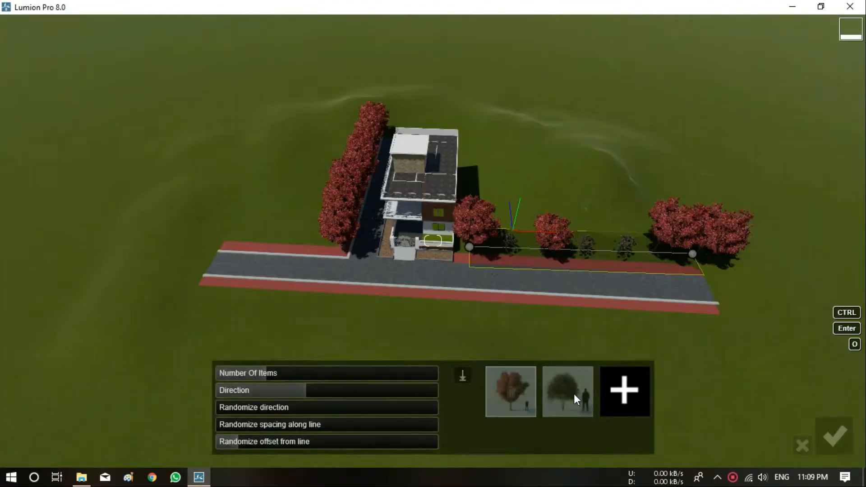
click(624, 392)
click(686, 192)
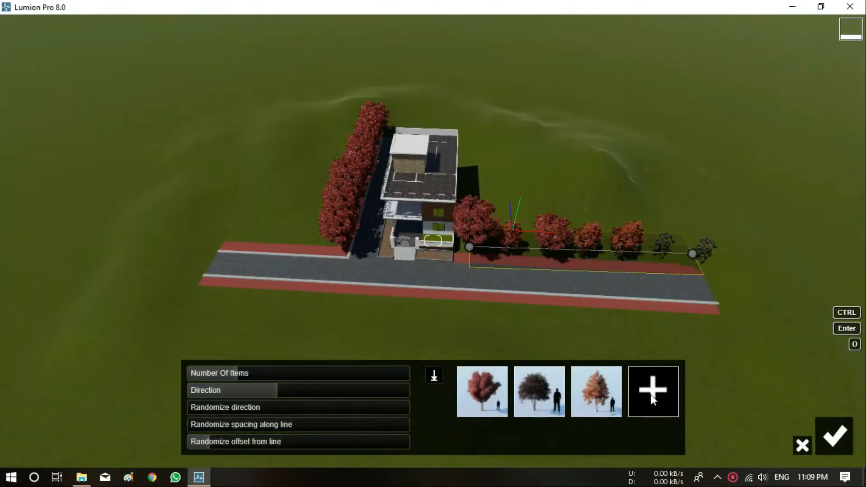
click(651, 394)
click(185, 246)
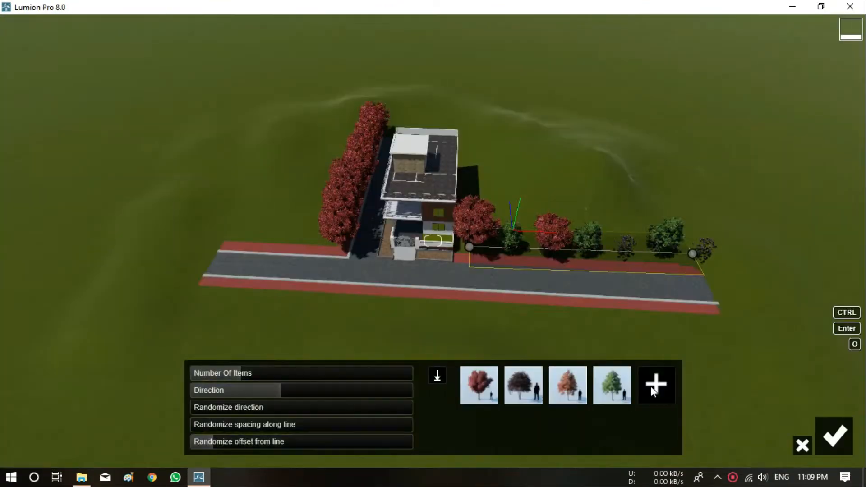
click(653, 385)
click(289, 373)
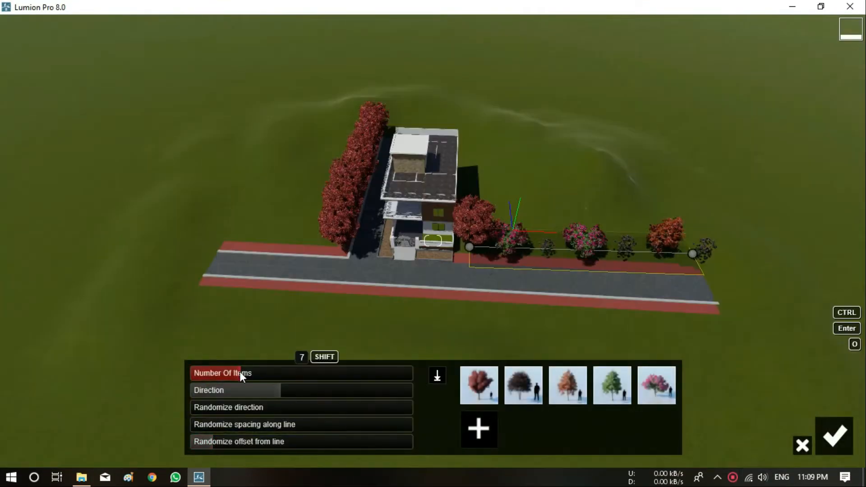
drag(240, 372, 275, 378)
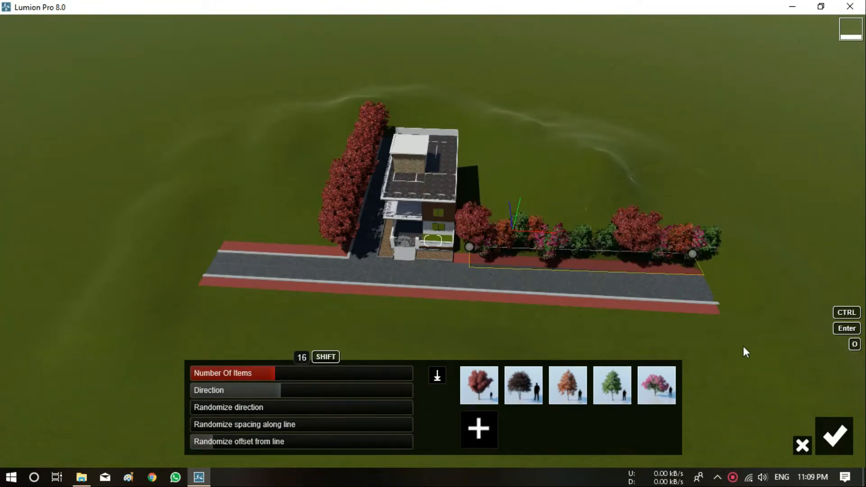
key(Return)
Mass-place another mixed tree row diagonally across the open ground behind the front-road trees and confirm it
click(490, 221)
click(621, 150)
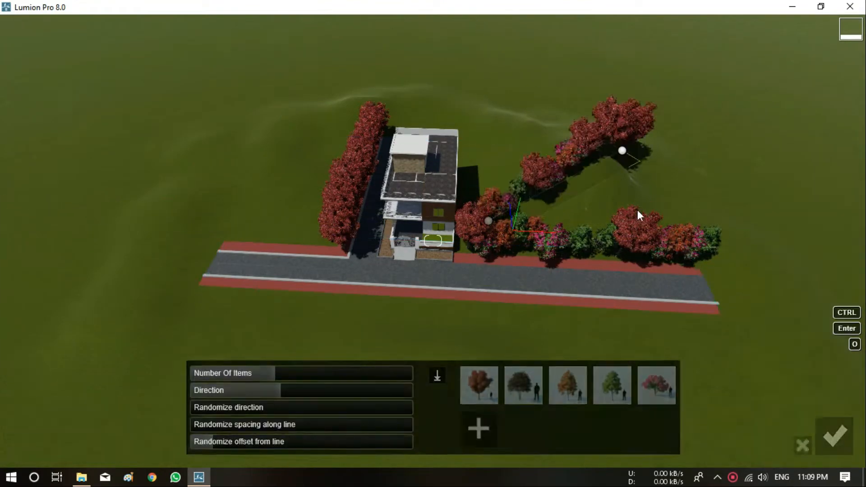
click(834, 438)
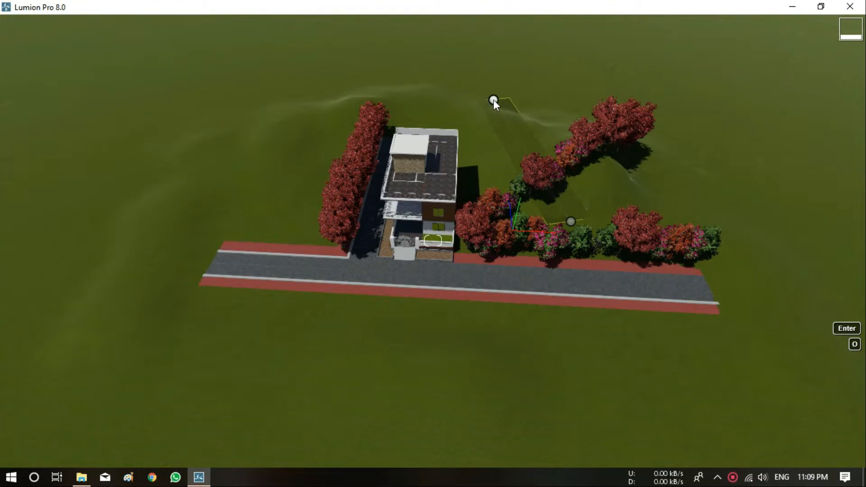
Mass-place a mixed tree row from the front-road trees toward the open ground behind the house, with a larger random offset from the line
drag(493, 101, 489, 124)
drag(269, 441, 345, 405)
click(835, 435)
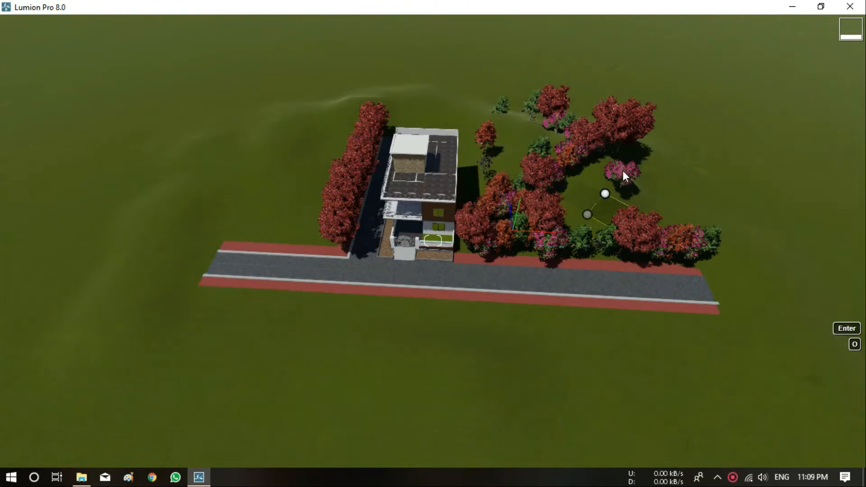
Mass-place two more mixed tree rows diagonally across the open ground beside and behind the house, confirming each placement
drag(622, 171, 503, 119)
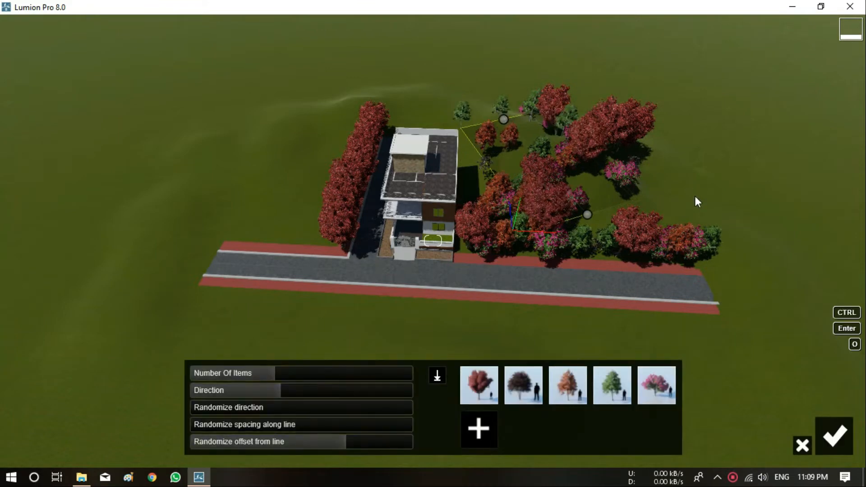
click(828, 435)
click(698, 212)
click(534, 132)
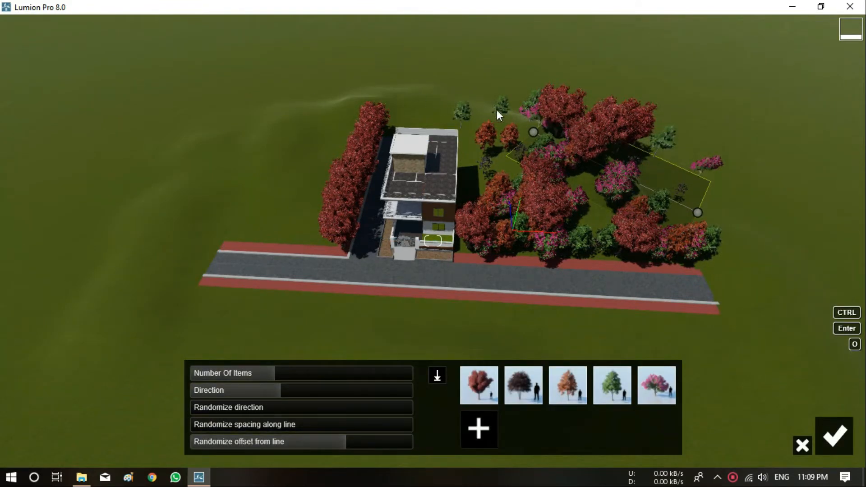
click(835, 436)
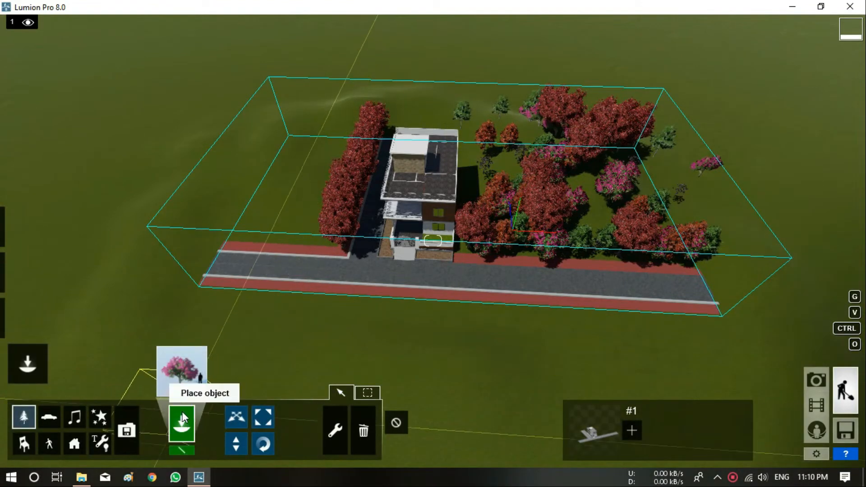
Choose the ArecaPalm_003 palm and place three of them among the mixed trees beside the house
click(181, 384)
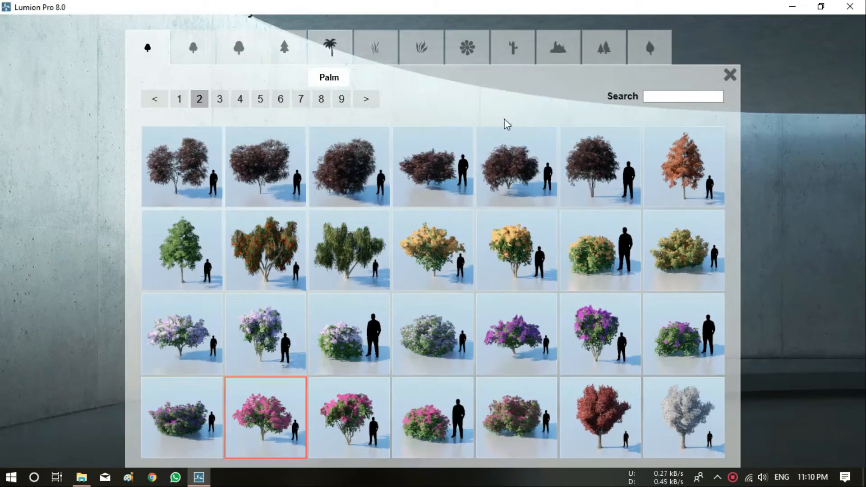
click(350, 192)
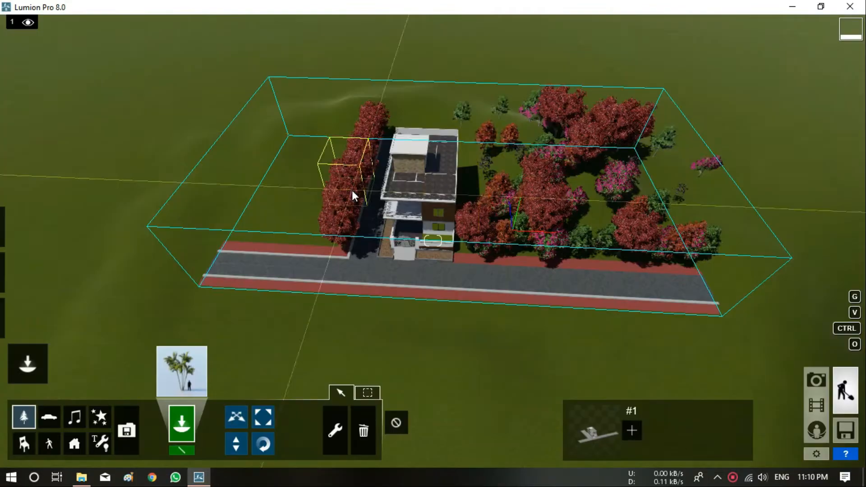
click(508, 173)
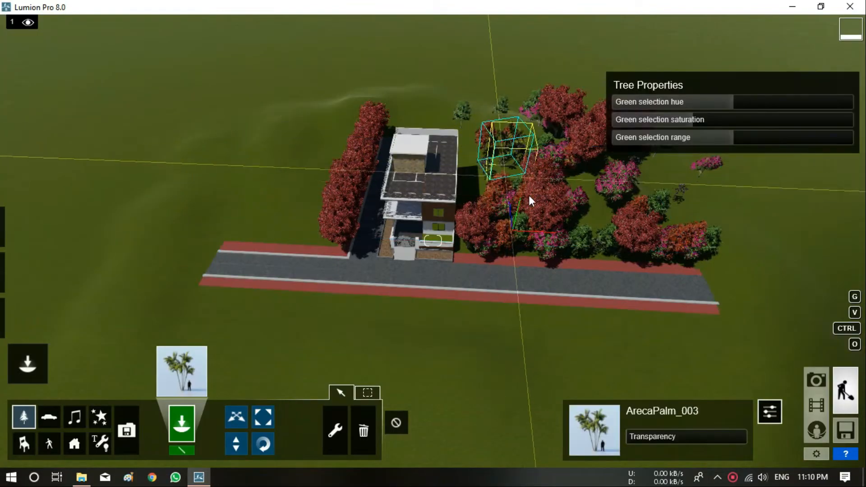
click(584, 220)
click(473, 153)
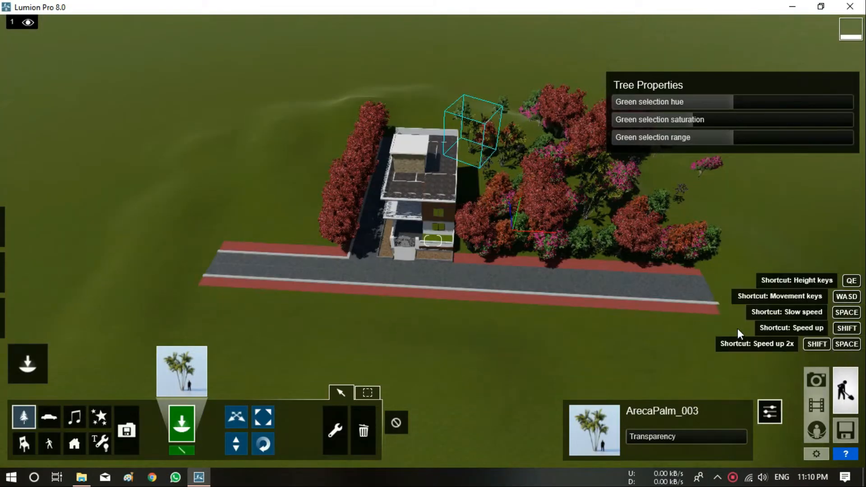
Choose the dark pink flower clump from the flower library for the planters around the house entrance
scroll(433, 293, down, 3)
right_drag(433, 294, 359, 285)
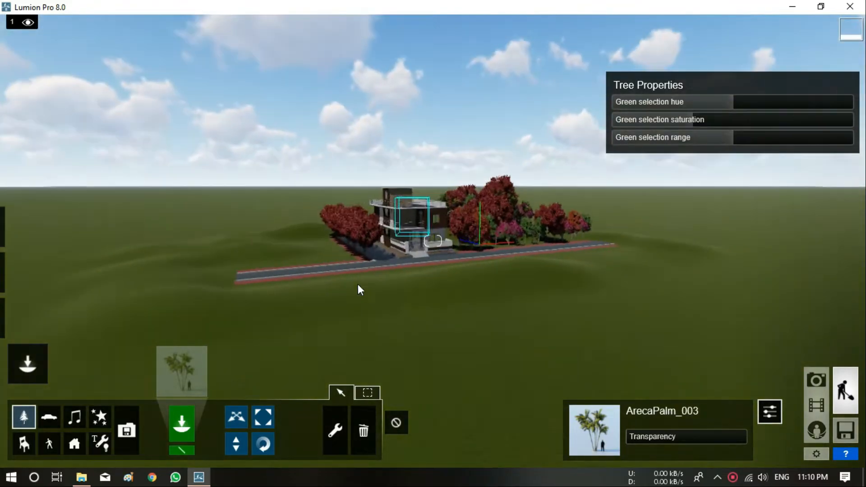
scroll(418, 250, up, 3)
scroll(418, 250, up, 5)
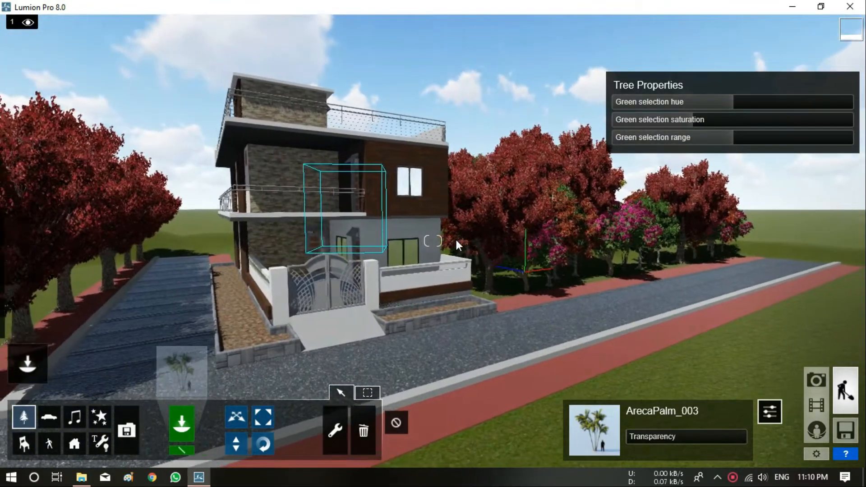
scroll(483, 242, up, 5)
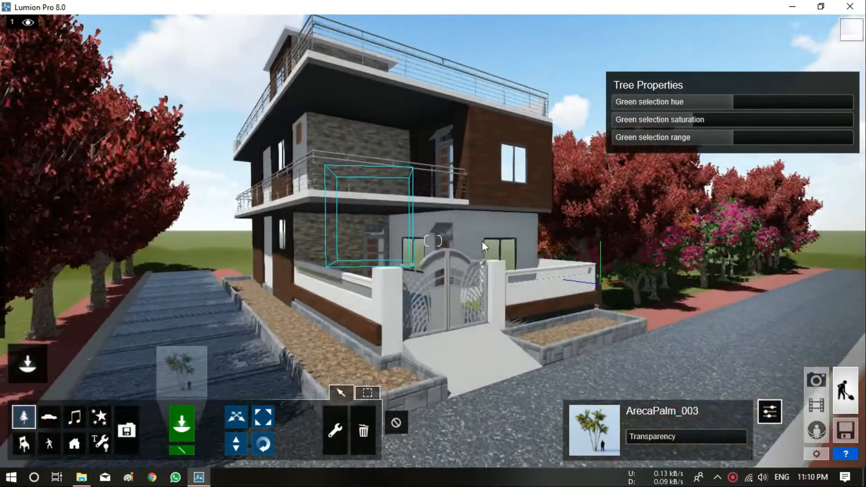
key(a)
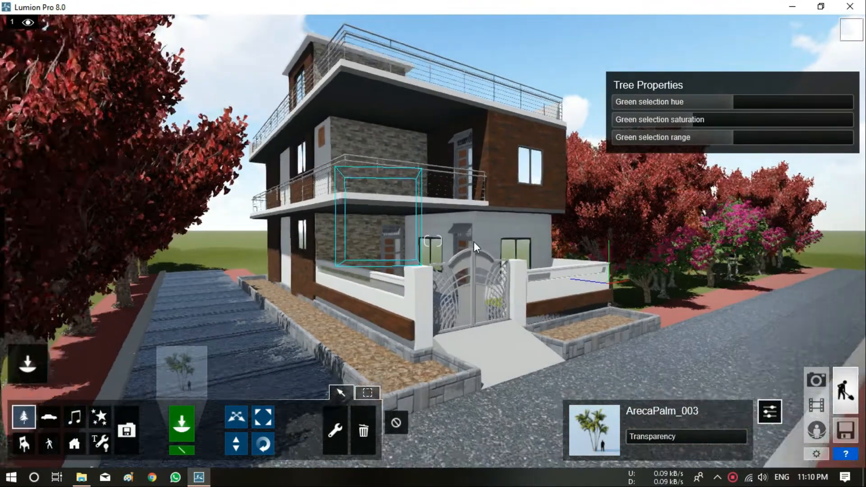
scroll(455, 226, down, 2)
right_drag(455, 226, 455, 239)
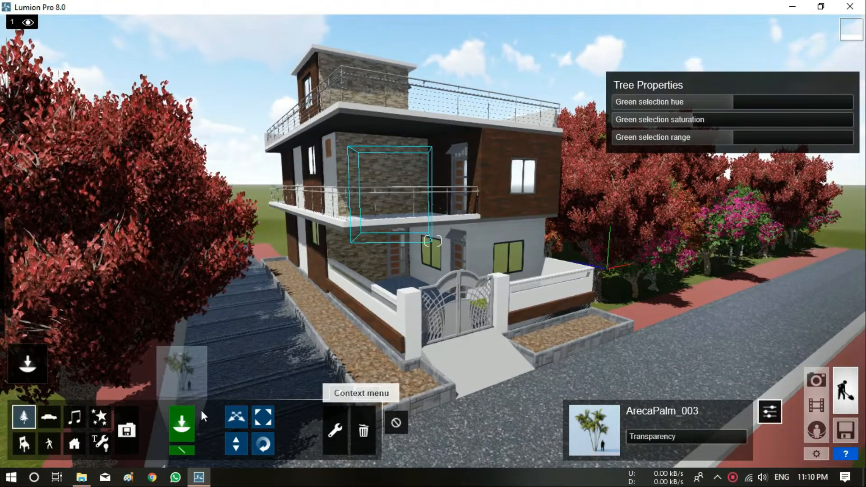
click(182, 371)
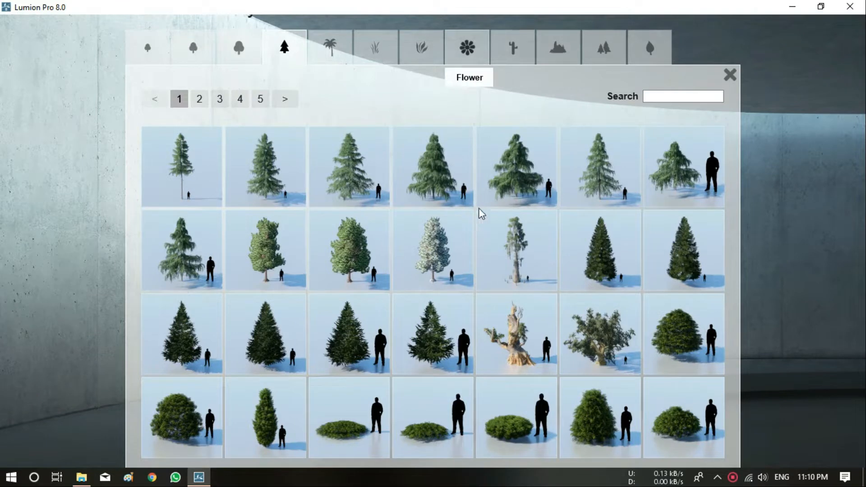
click(468, 53)
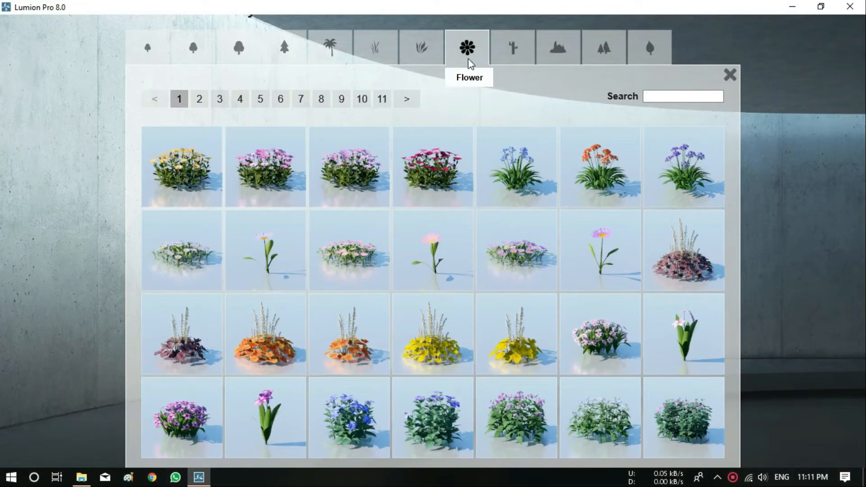
click(449, 177)
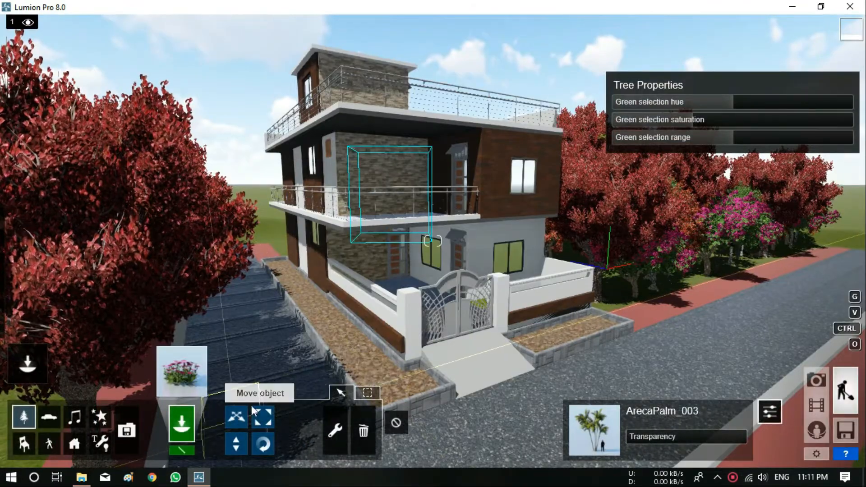
Mass-place the pink flowers along the side planter, removing all tree types from the mix and reducing the random offset from the line
click(182, 450)
click(388, 383)
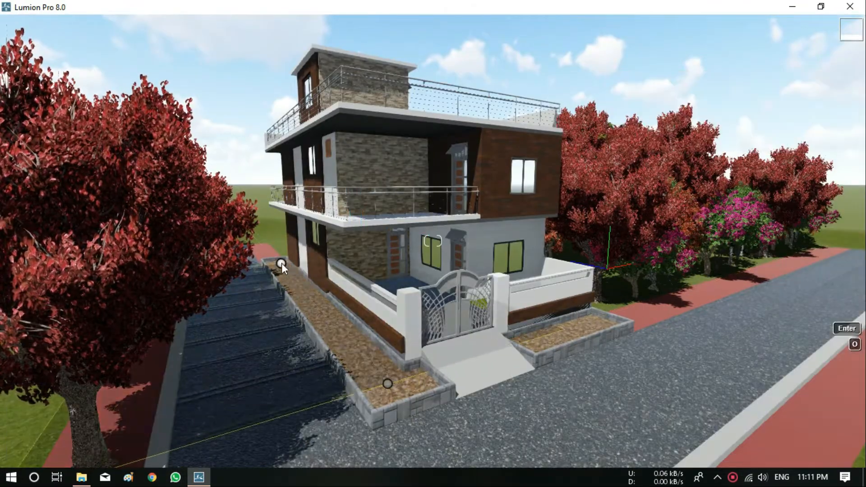
click(281, 262)
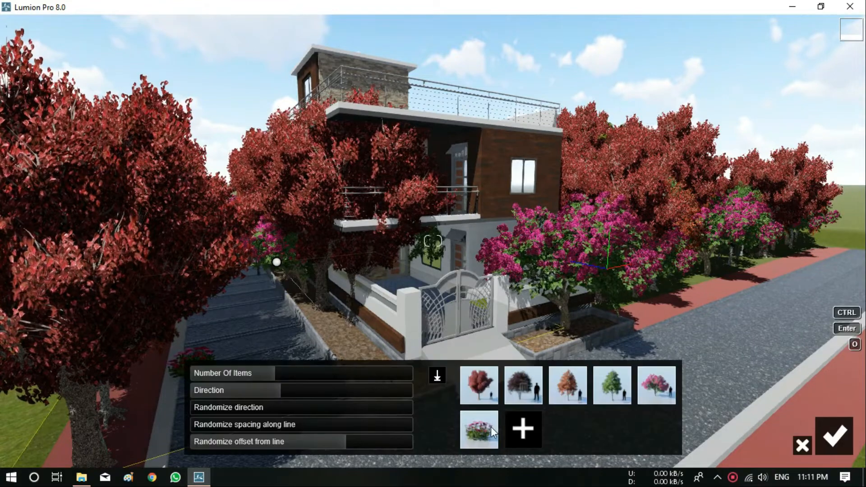
click(481, 381)
click(480, 381)
click(481, 383)
click(484, 389)
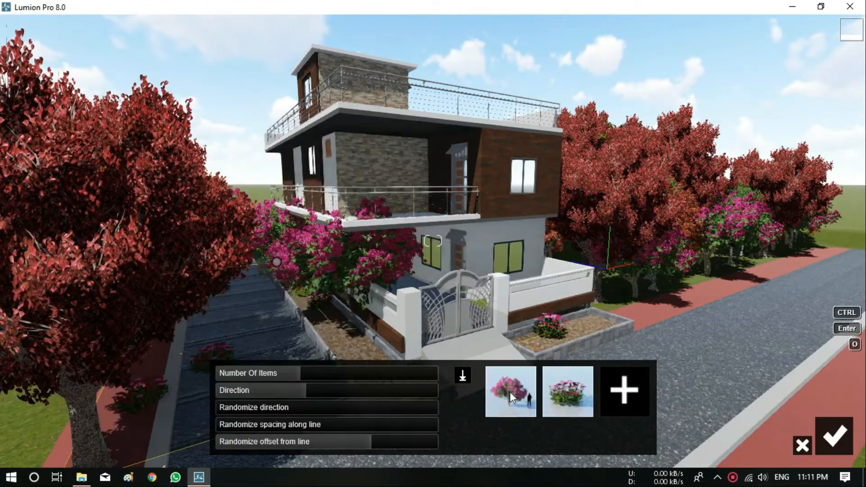
click(510, 391)
drag(385, 446, 312, 439)
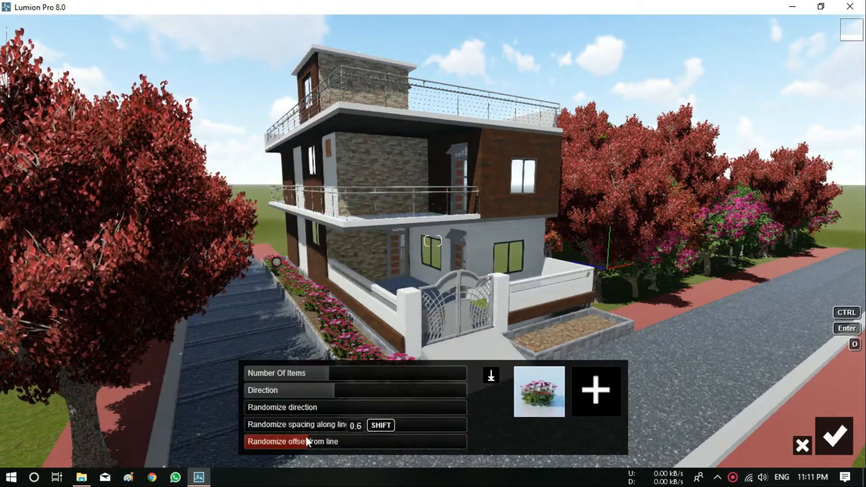
Add two light purple flower clumps, a yellow clump and blue flowers to the side planter's mix
click(595, 379)
click(374, 181)
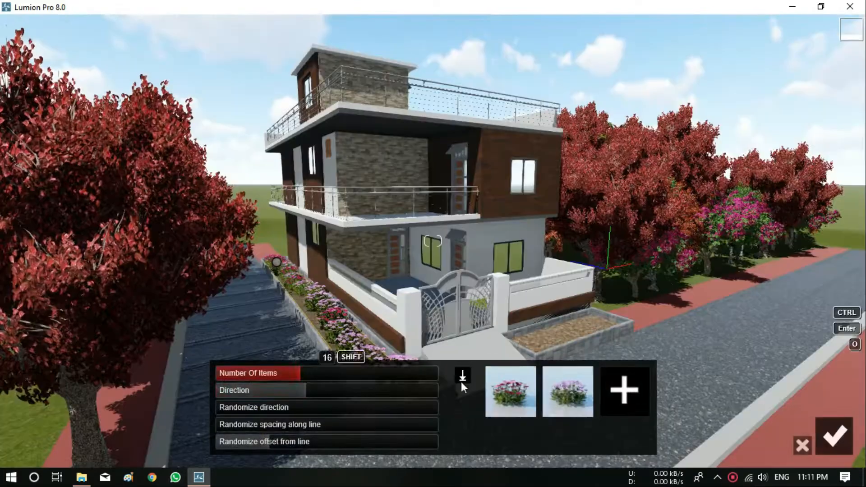
click(653, 391)
click(350, 173)
click(652, 390)
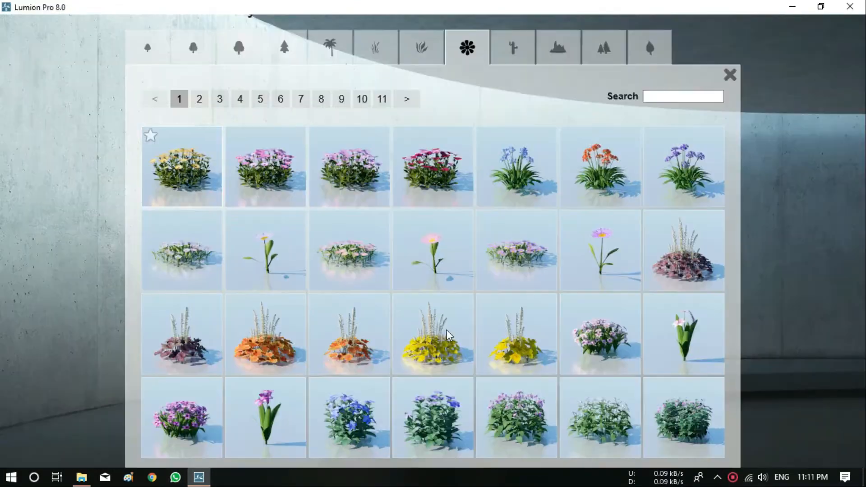
click(190, 172)
click(653, 391)
click(511, 170)
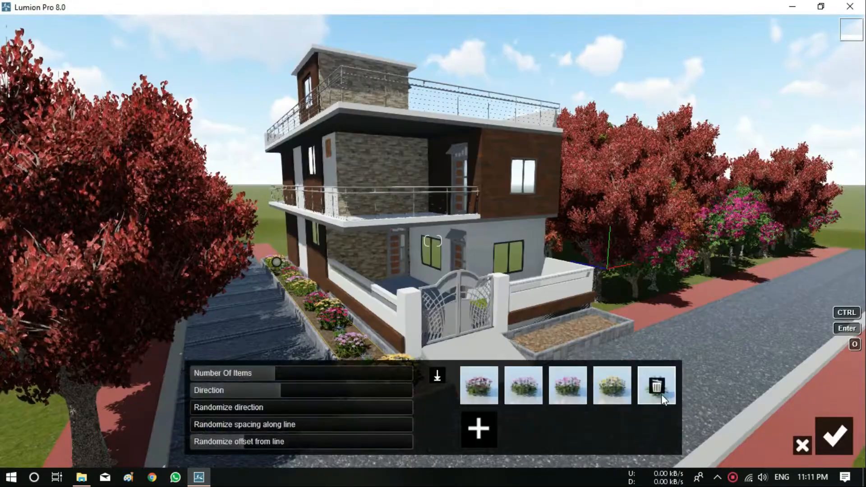
Add orange flowers and a dark red-leaved plant to the side planter's mix, increase the number of items and confirm the placement
click(486, 440)
click(609, 174)
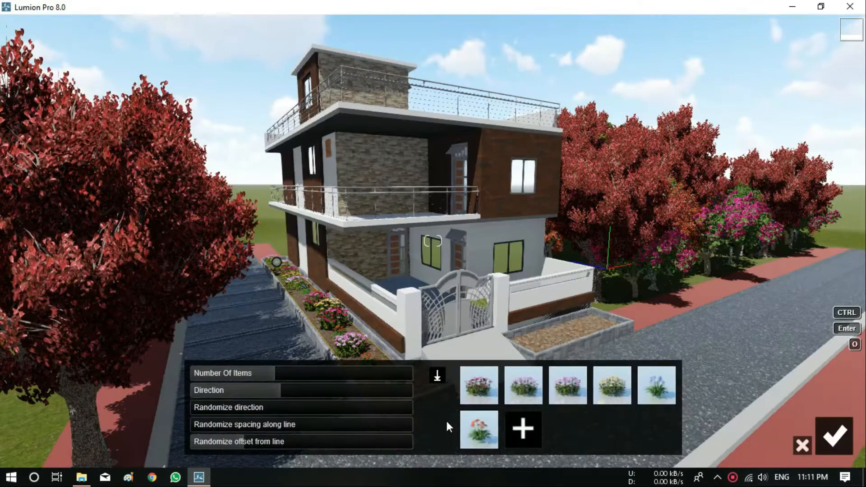
click(524, 428)
click(654, 219)
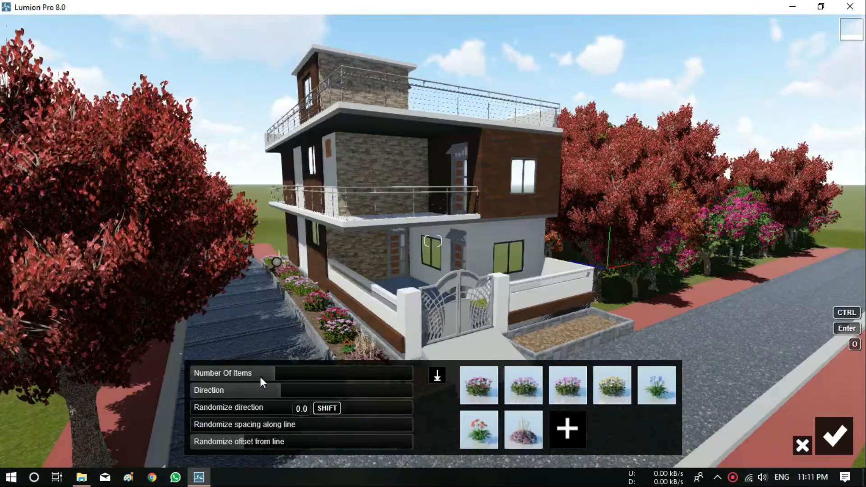
drag(261, 377, 356, 369)
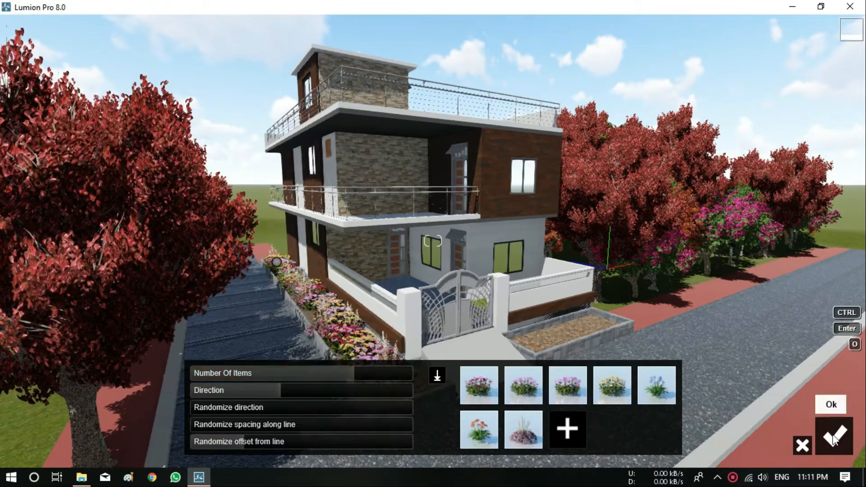
click(834, 438)
Mass-place the same flower mix along the front planter beside the gate ramp and confirm it
right_drag(543, 338, 562, 374)
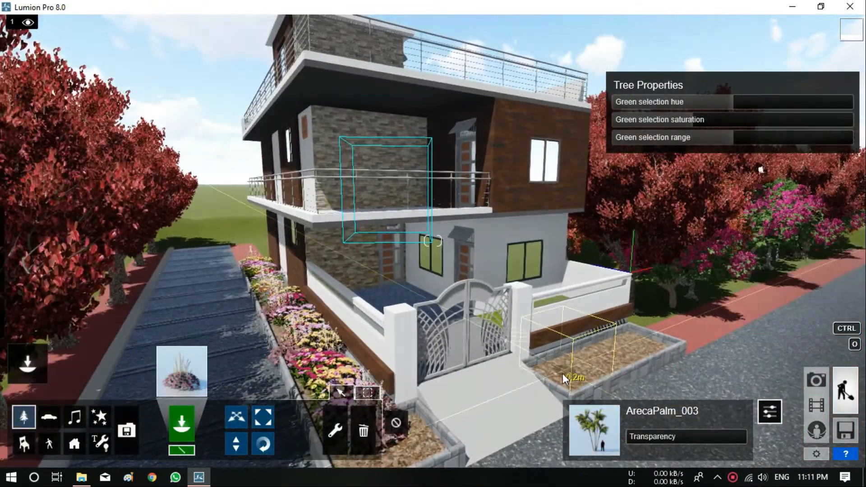
drag(564, 374, 649, 338)
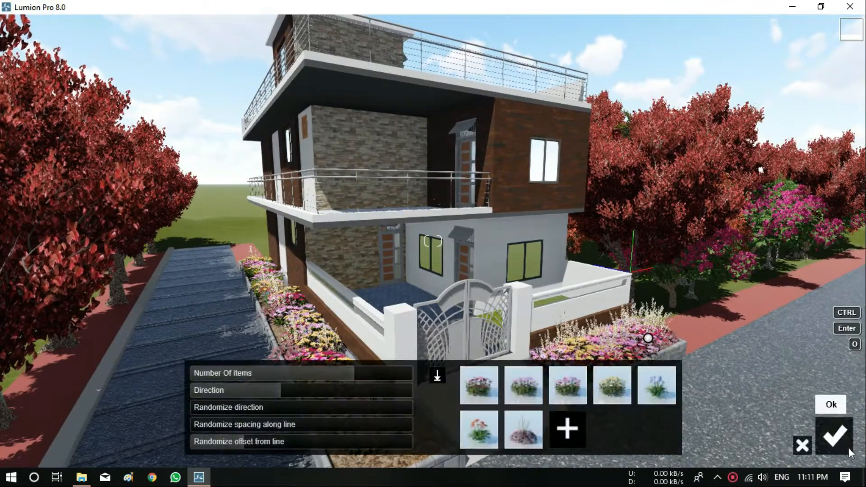
click(843, 442)
Mass-place the flower mix across the bare front corner of the side planter with fewer items, confirm it and clear the selection
scroll(426, 433, down, 3)
scroll(379, 416, up, 2)
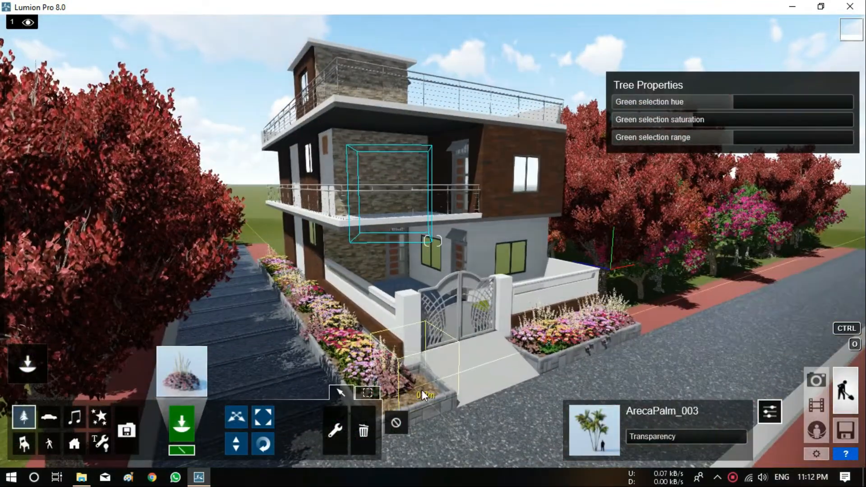
drag(422, 391, 369, 408)
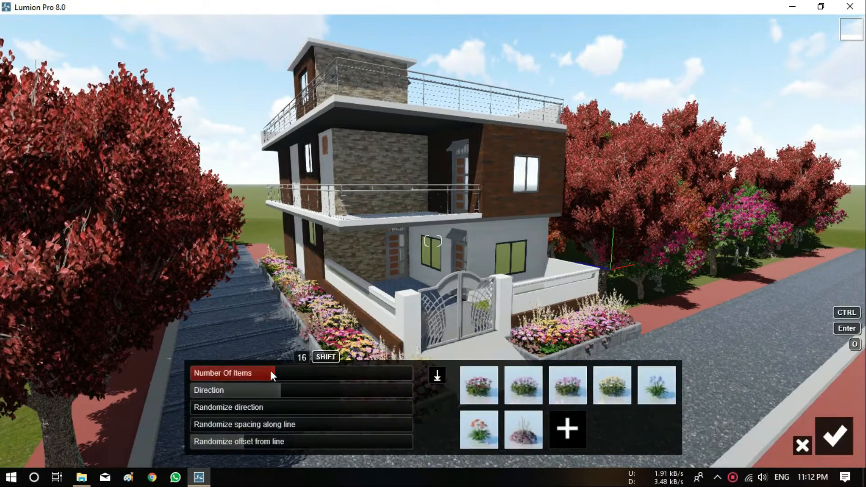
drag(271, 371, 246, 370)
click(835, 436)
scroll(551, 285, down, 3)
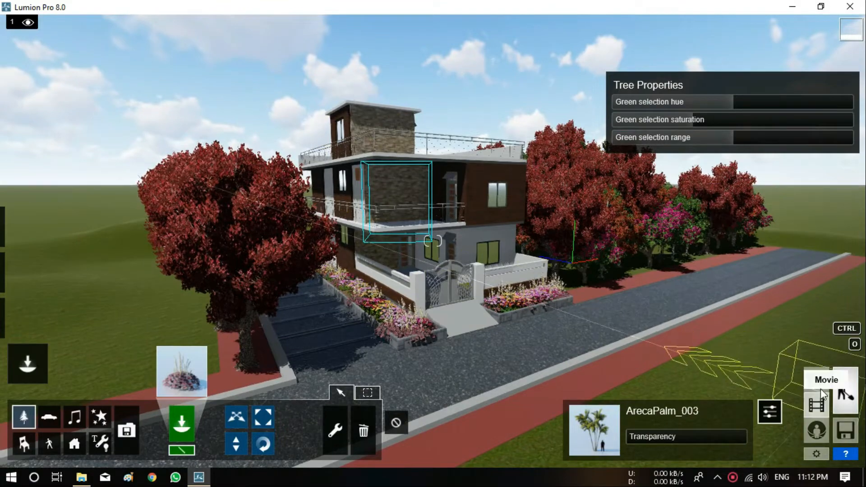
click(397, 423)
Choose a high-rise tower from the buildings library for the open ground behind the house
scroll(466, 300, down, 4)
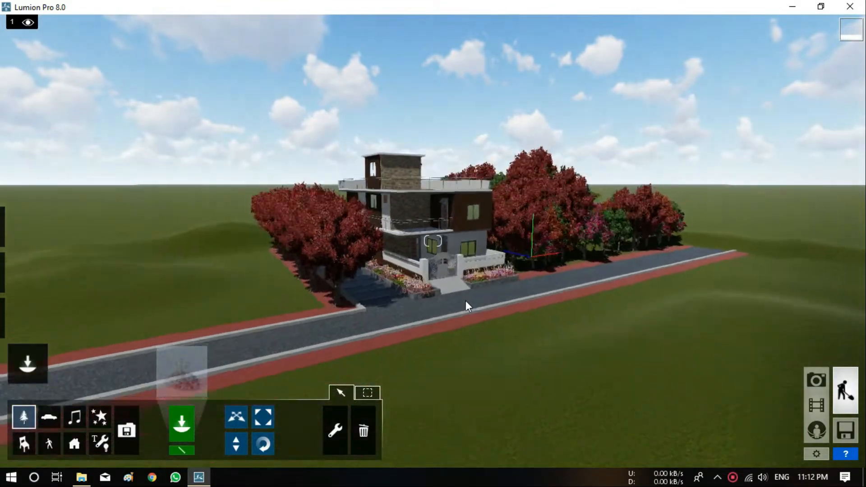
scroll(466, 302, down, 4)
scroll(409, 224, up, 2)
scroll(490, 168, down, 2)
right_drag(490, 168, 500, 291)
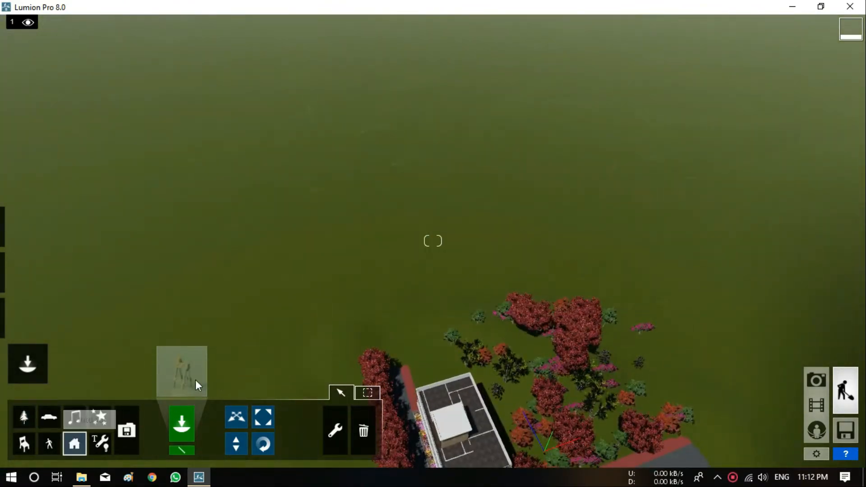
click(175, 383)
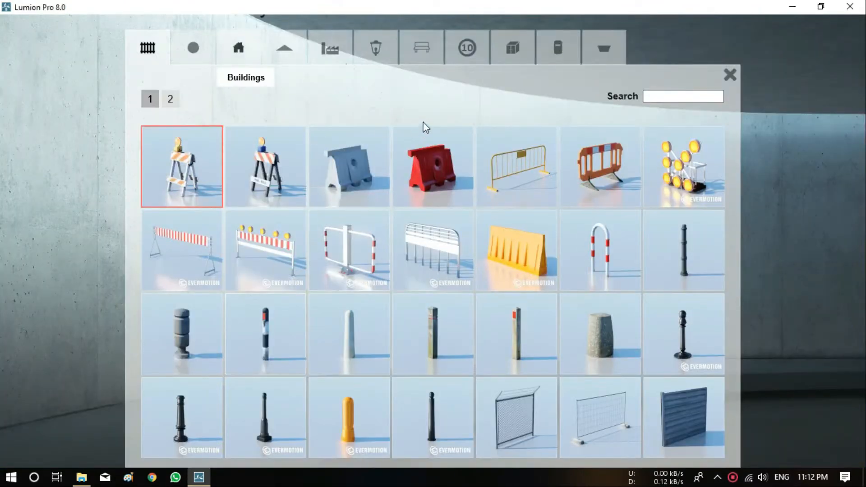
click(238, 47)
click(234, 136)
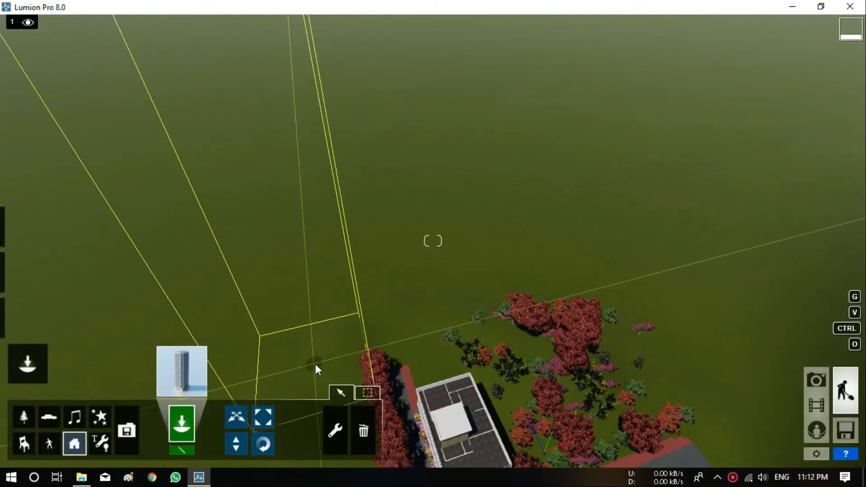
Place the high-rise tower behind the house, delete it, and put the wide grey apartment block there instead
click(451, 337)
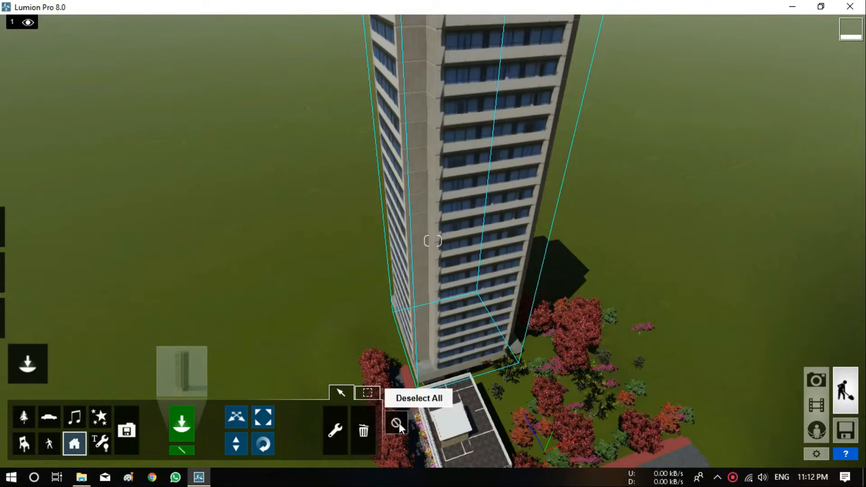
click(363, 431)
click(182, 392)
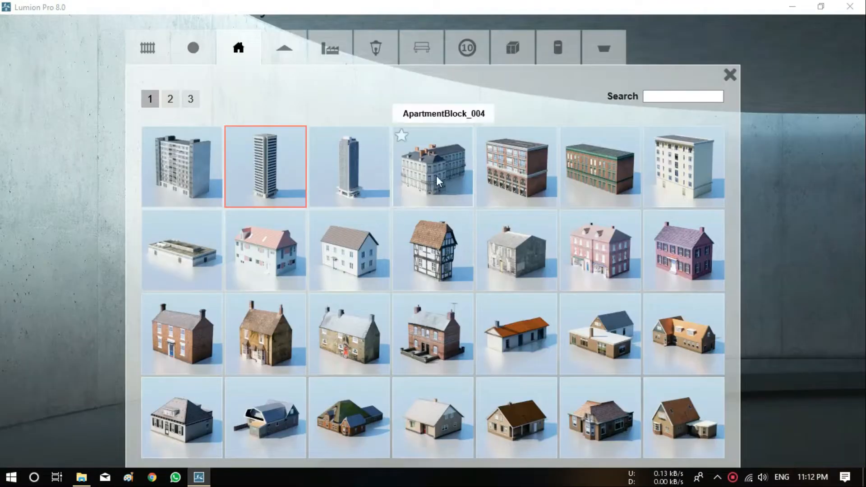
click(182, 167)
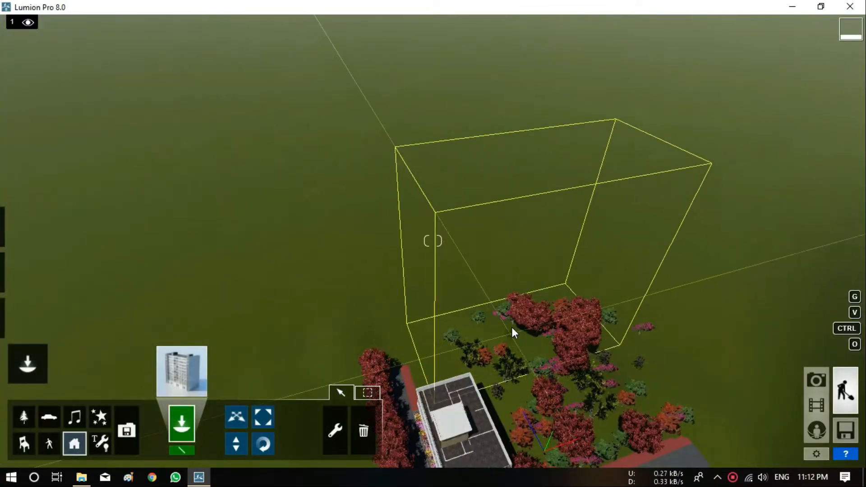
click(498, 332)
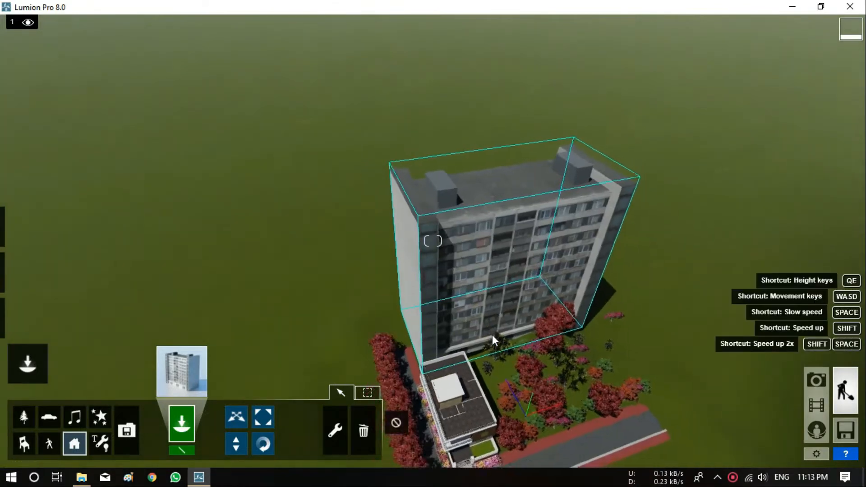
Examine how the apartment block looks behind the house from above, from the street and from the front gate
scroll(492, 335, down, 3)
right_drag(479, 418, 441, 392)
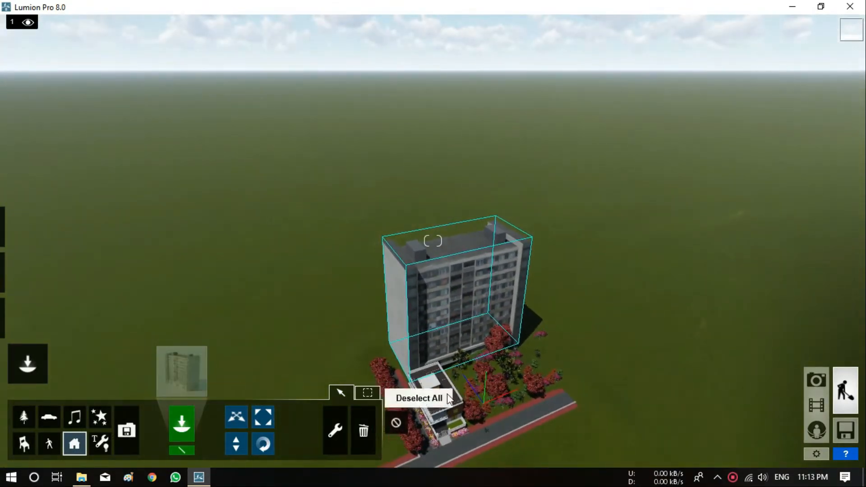
right_drag(461, 424, 488, 390)
scroll(487, 391, up, 3)
scroll(542, 411, up, 4)
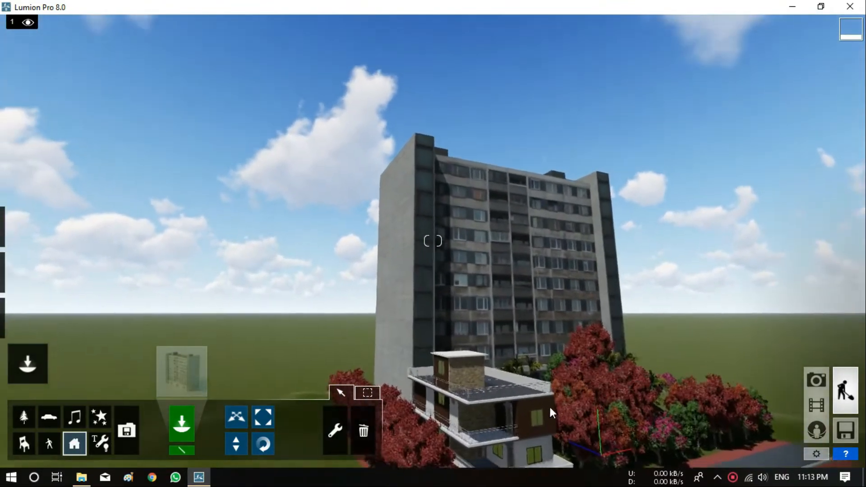
key(e)
key(w)
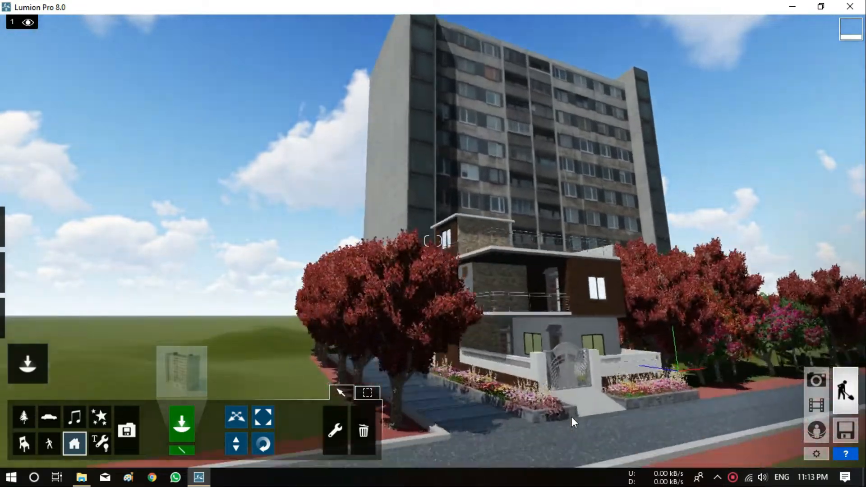
key(d)
key(w)
key(q)
right_drag(543, 425, 537, 401)
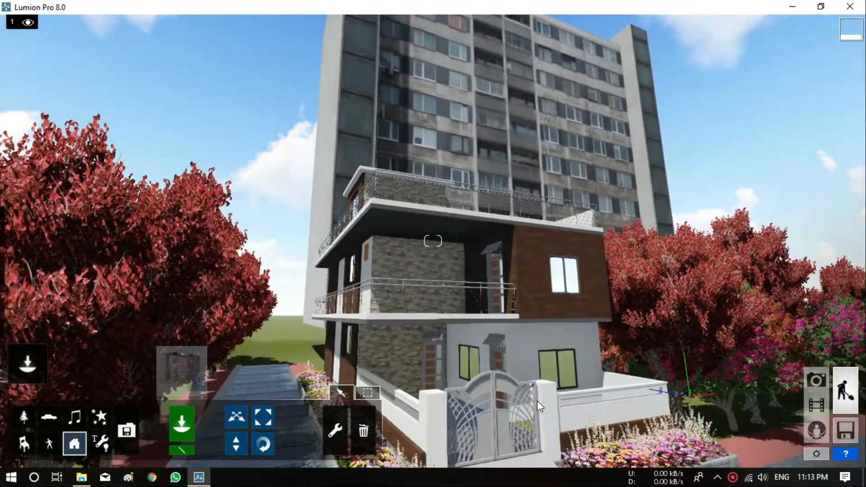
key(e)
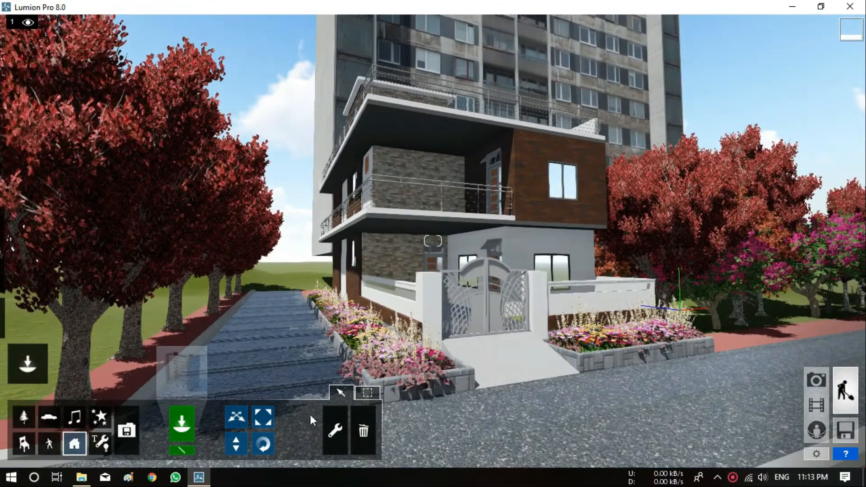
Delete the apartment block behind the house
click(363, 431)
key(shift+s)
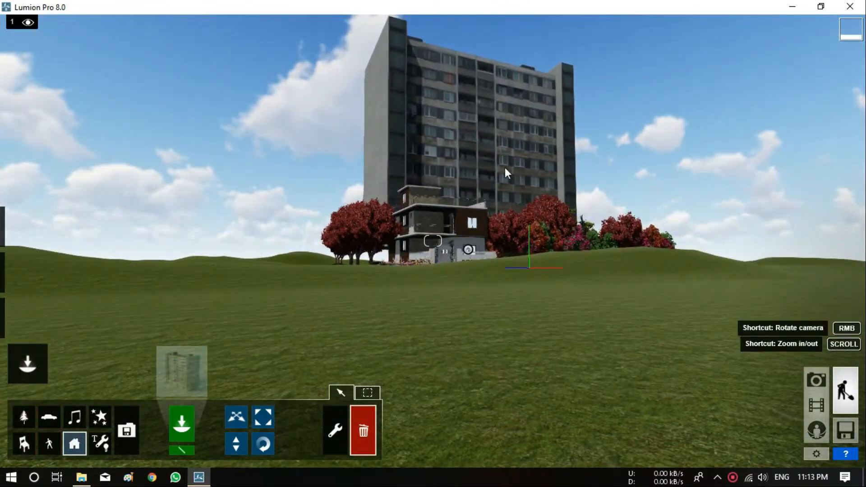
click(468, 251)
Place Carrotwood_02 trees in groups of ten beside the red tree row, behind the house and across the garden
right_drag(456, 151, 456, 150)
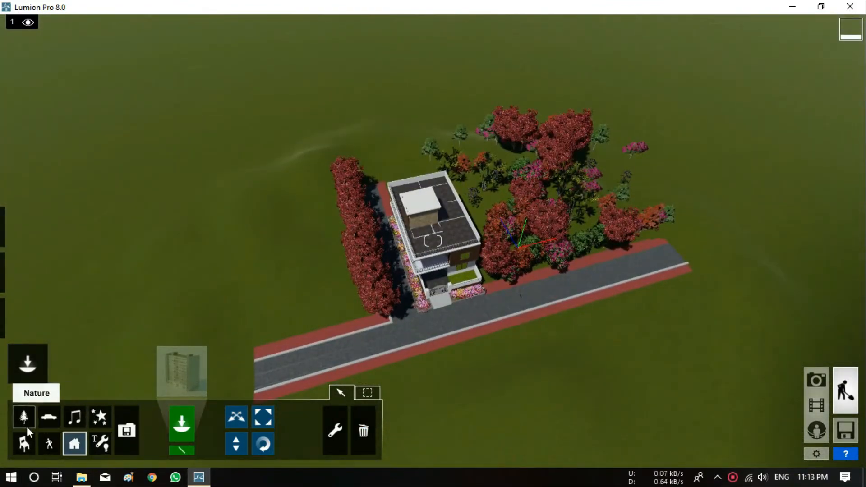
click(180, 421)
click(181, 371)
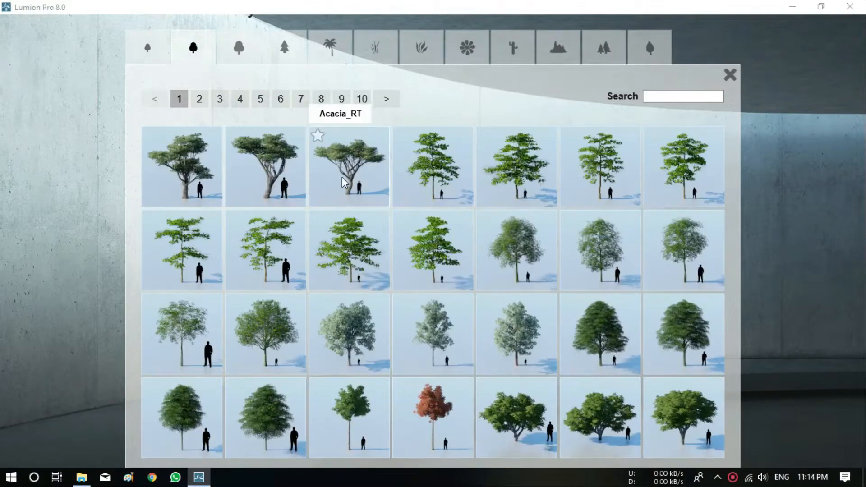
click(582, 397)
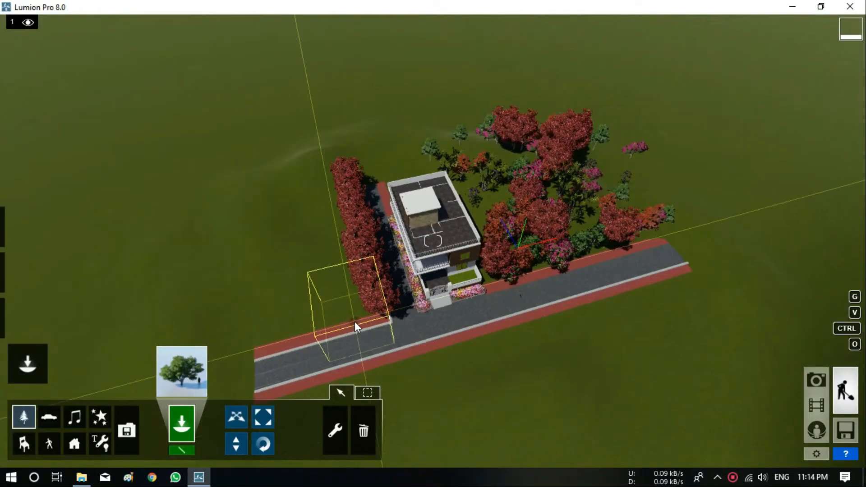
ctrl+click(408, 135)
ctrl+click(295, 230)
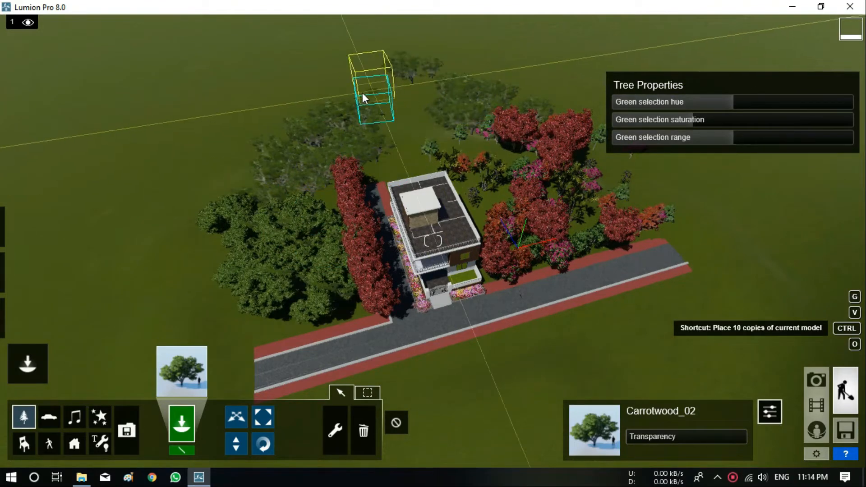
ctrl+click(362, 96)
ctrl+click(641, 203)
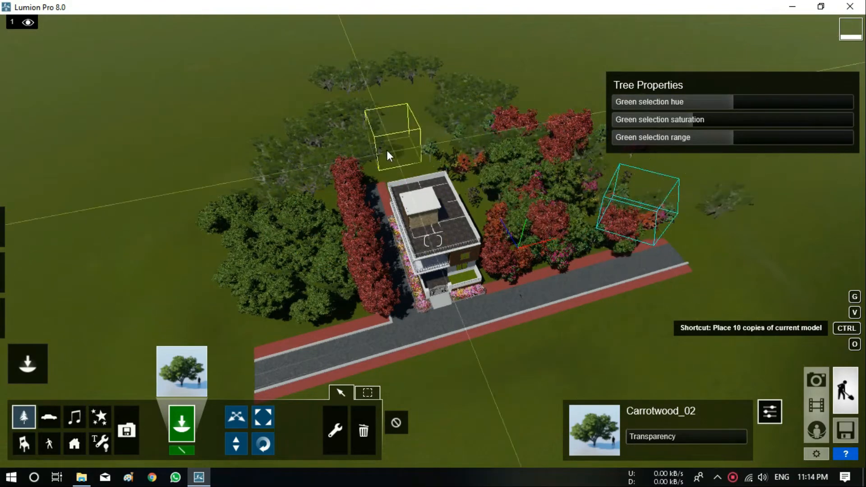
ctrl+click(397, 159)
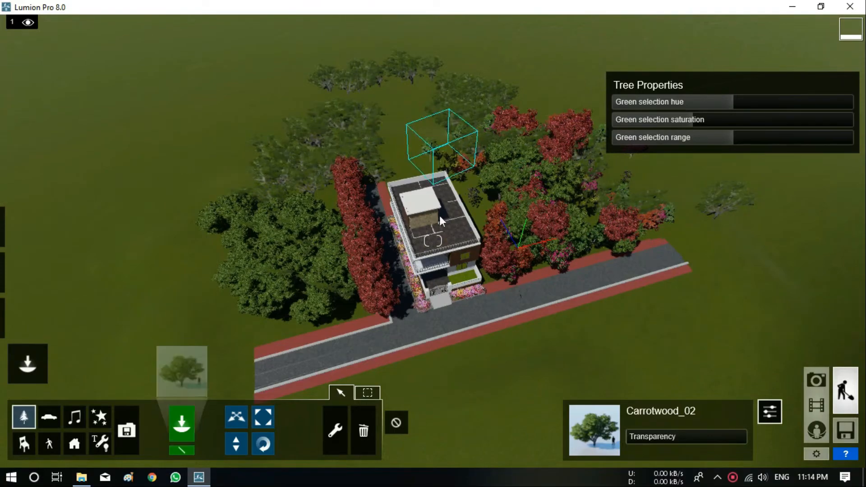
View the house from the front at street level and look through the assorted and lighting models of the outdoor library
right_drag(435, 315, 435, 315)
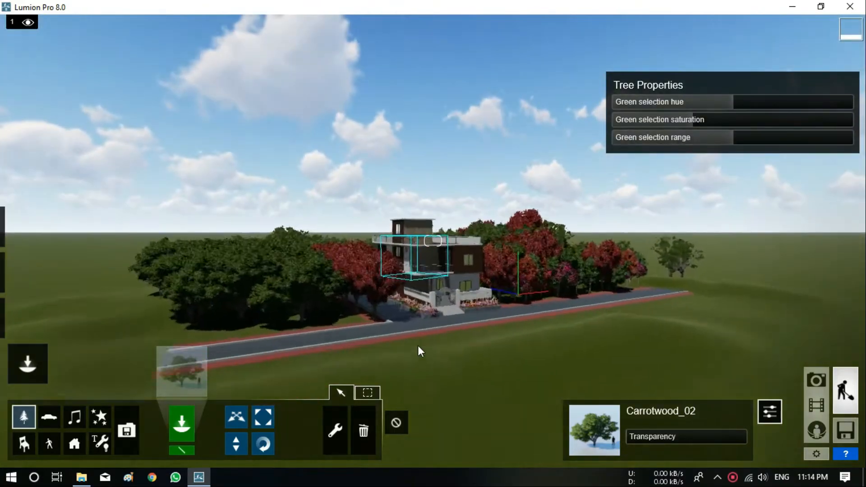
scroll(418, 346, up, 5)
scroll(474, 377, up, 3)
right_drag(474, 377, 478, 367)
middle_drag(474, 369, 470, 375)
scroll(431, 372, up, 5)
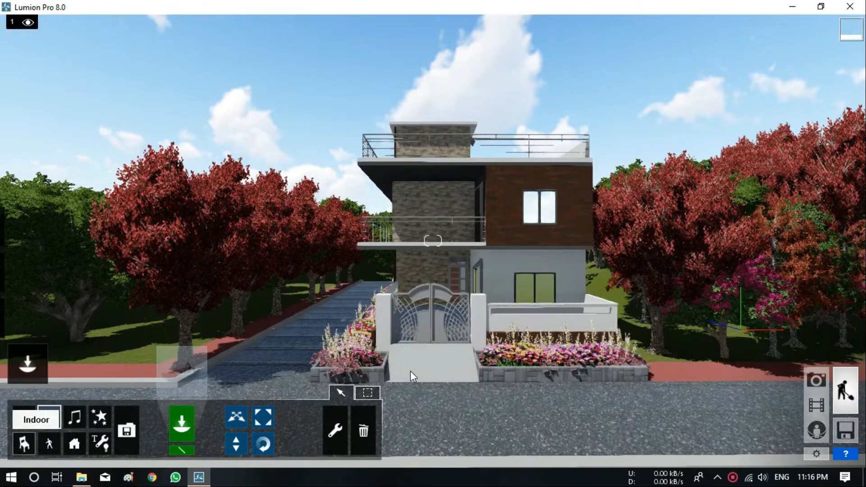
click(74, 444)
click(182, 372)
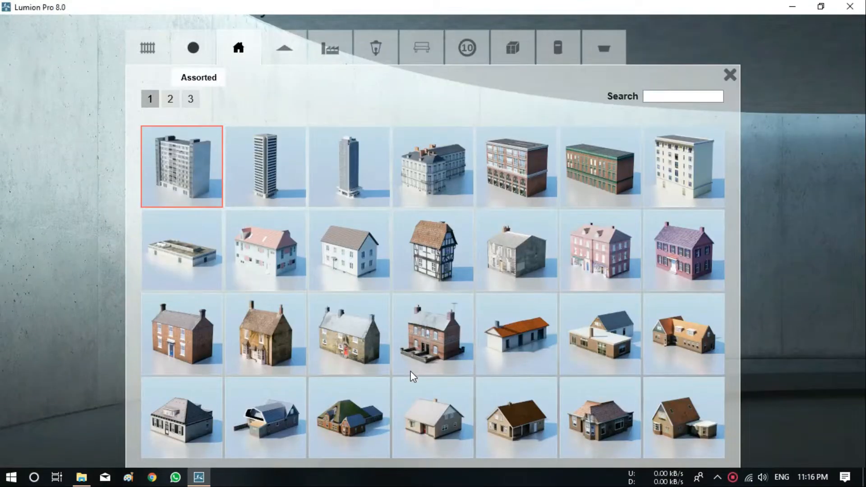
click(193, 48)
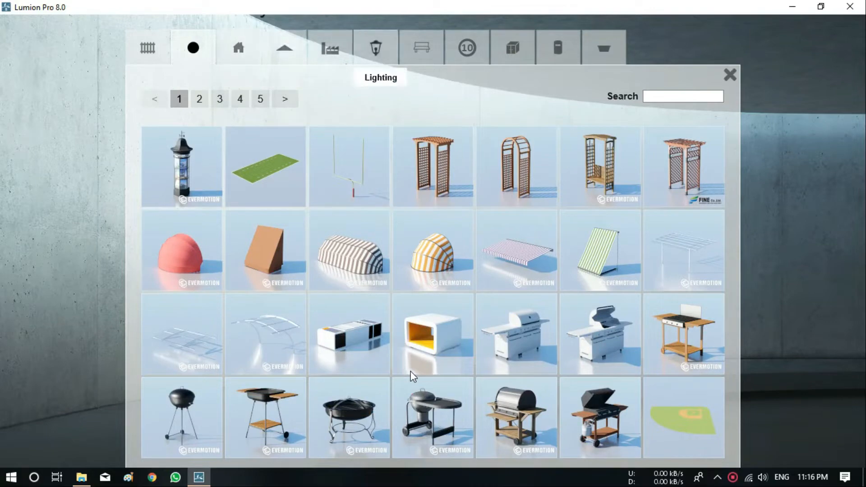
click(376, 48)
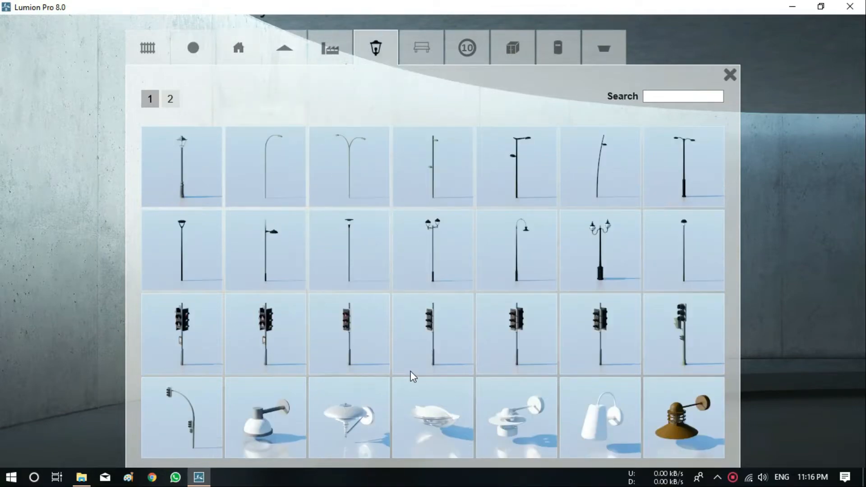
click(170, 99)
click(150, 99)
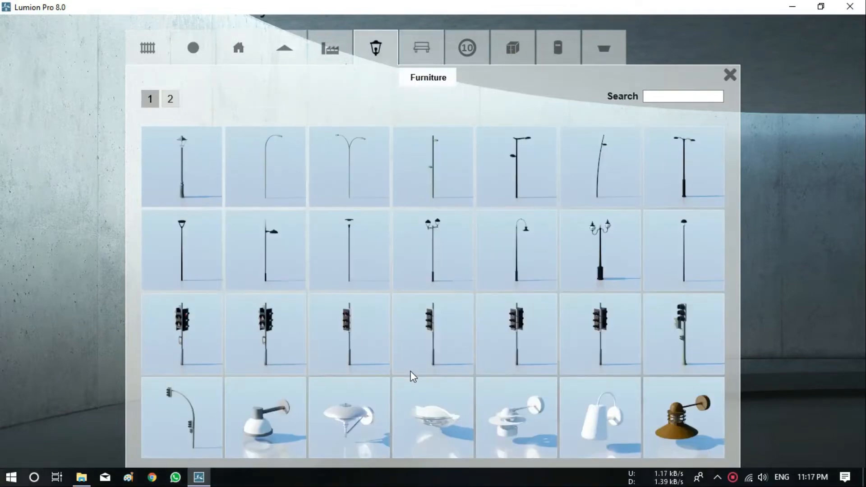
Place three Bench_003 benches on the red footpath, two on the tree-row side of the driveway and one past the front planter
click(422, 48)
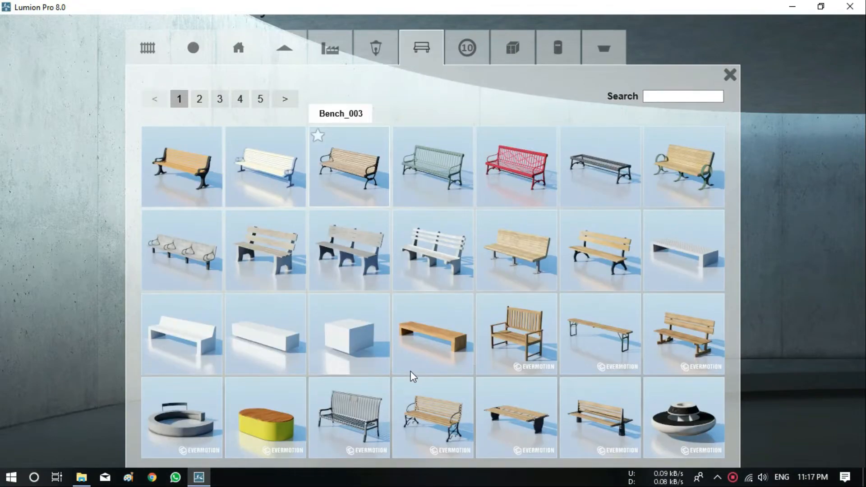
click(349, 167)
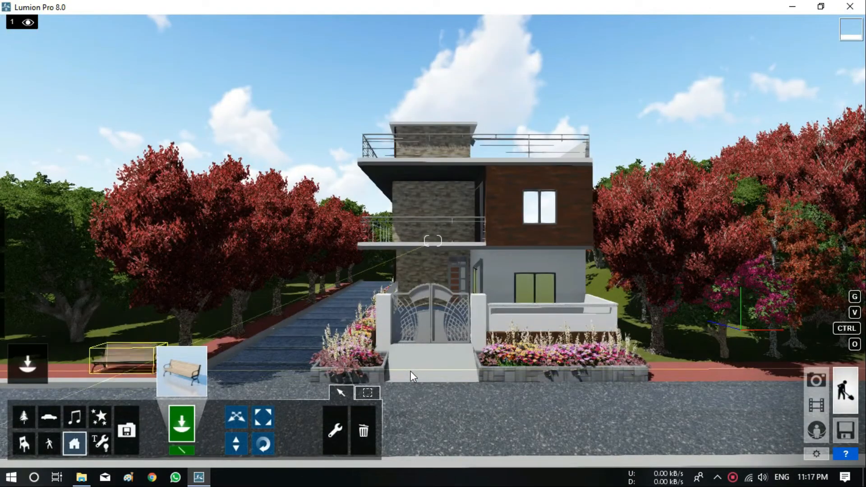
click(411, 377)
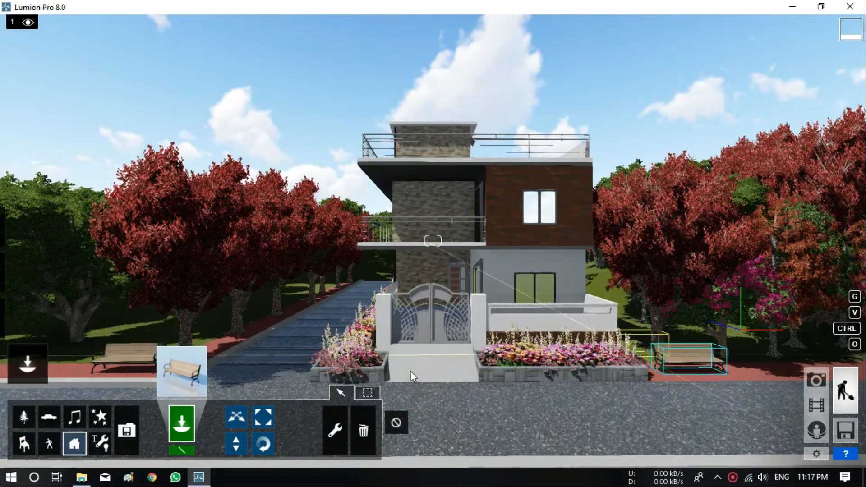
key(s)
click(92, 352)
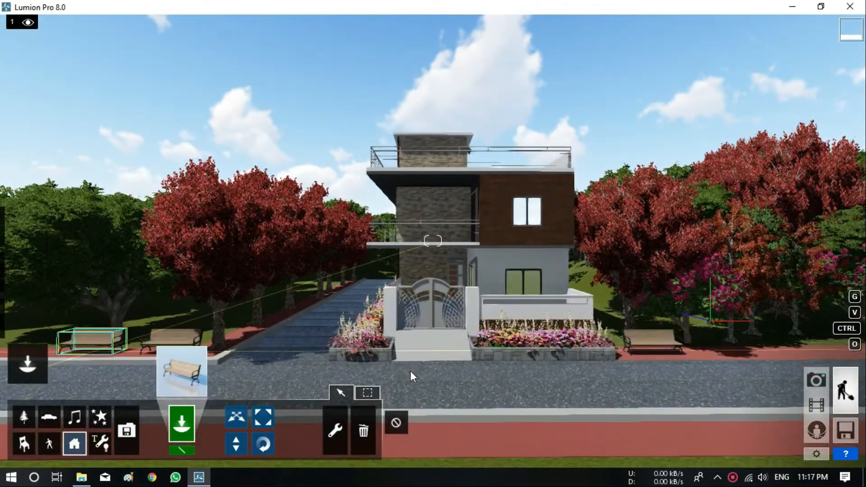
Choose FireHydrant_001 from the utilities models and place it on the footpath corner between the benches and the driveway
click(182, 371)
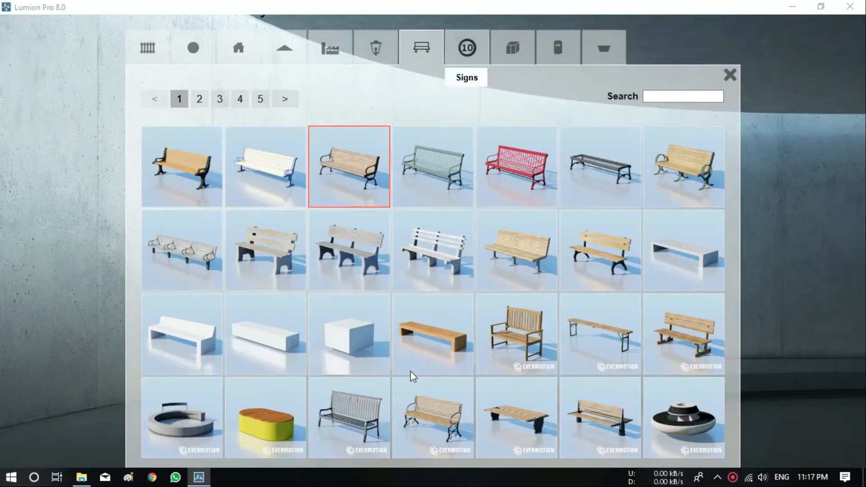
click(513, 47)
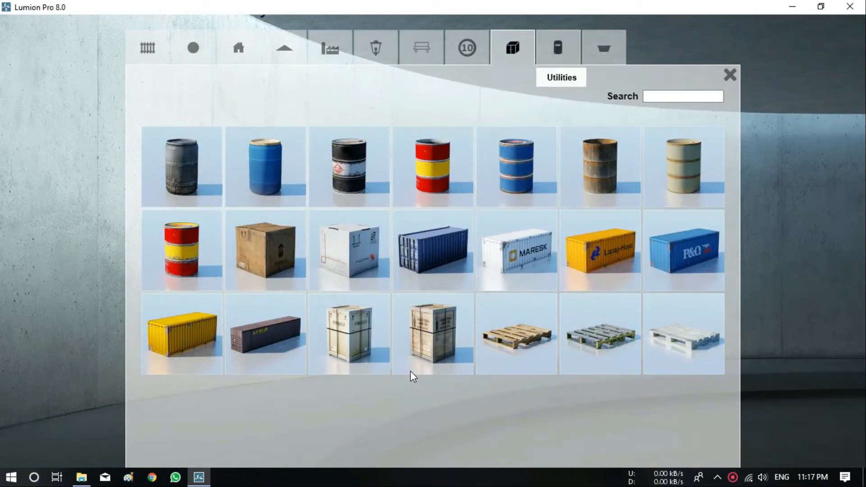
click(559, 48)
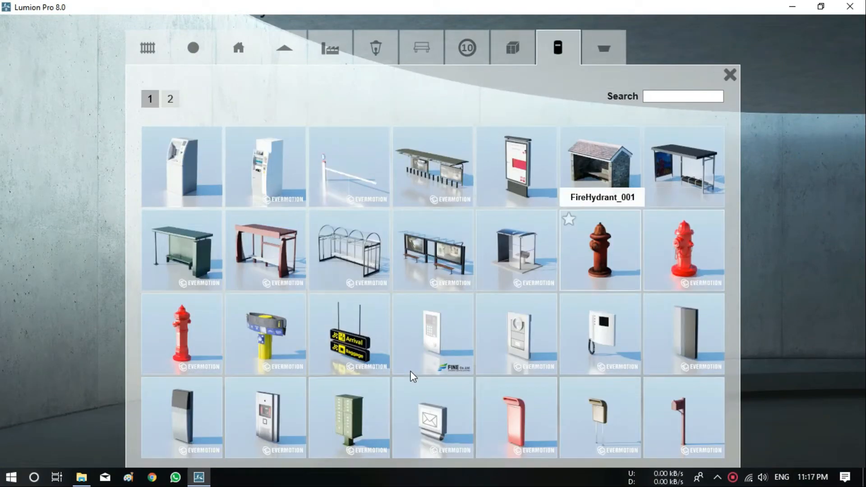
click(600, 250)
key(a)
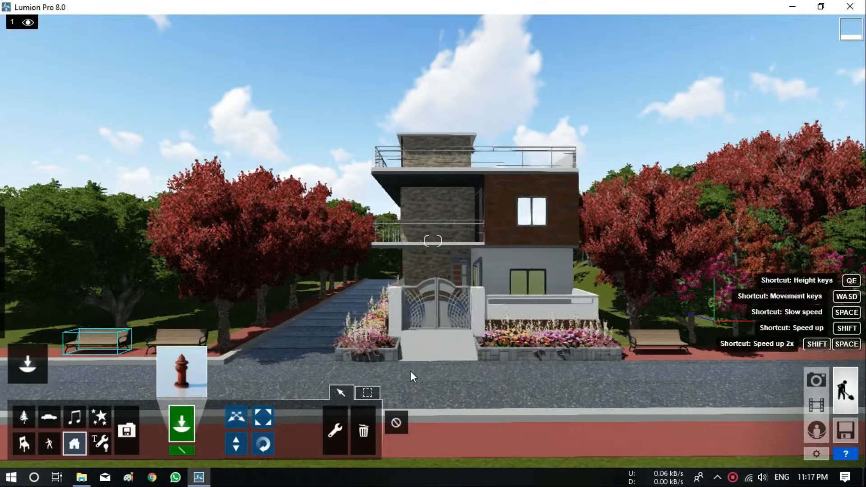
Place the BusStop_003 shelter on the driveway beside the house
click(182, 366)
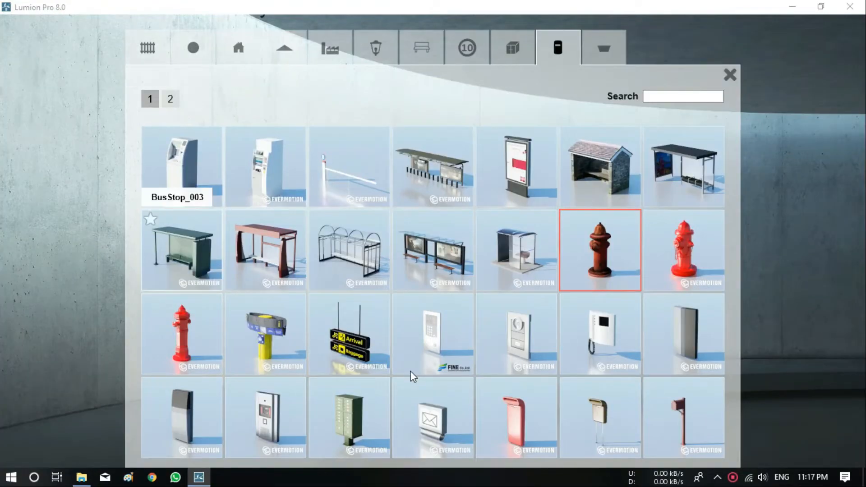
click(182, 250)
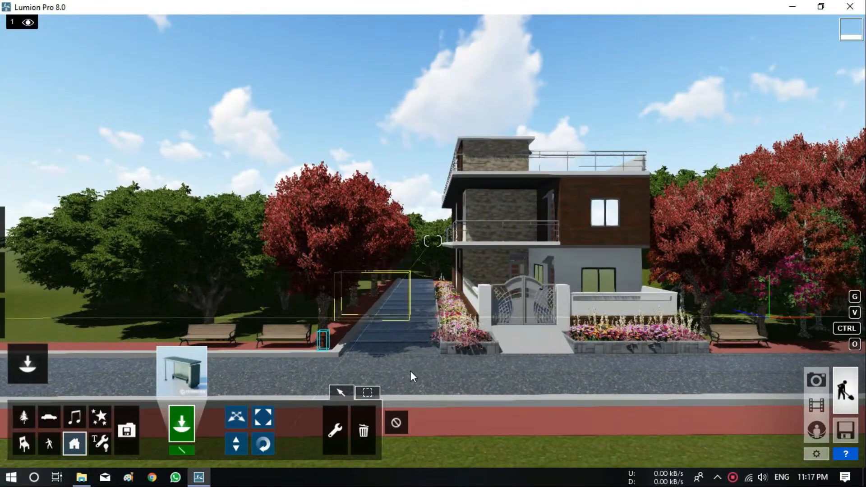
click(377, 316)
Rotate the bus stop about a quarter turn and move it to the tree-lined edge of the driveway
click(263, 444)
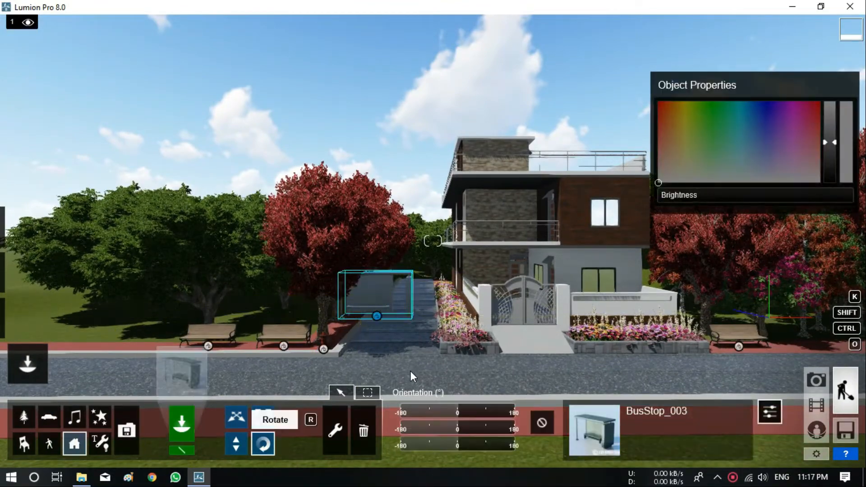
drag(377, 316, 452, 316)
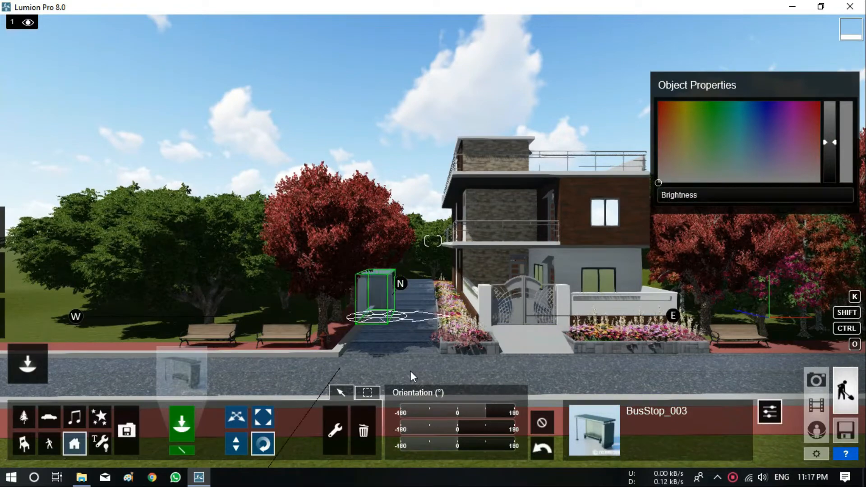
click(236, 417)
drag(367, 317, 358, 318)
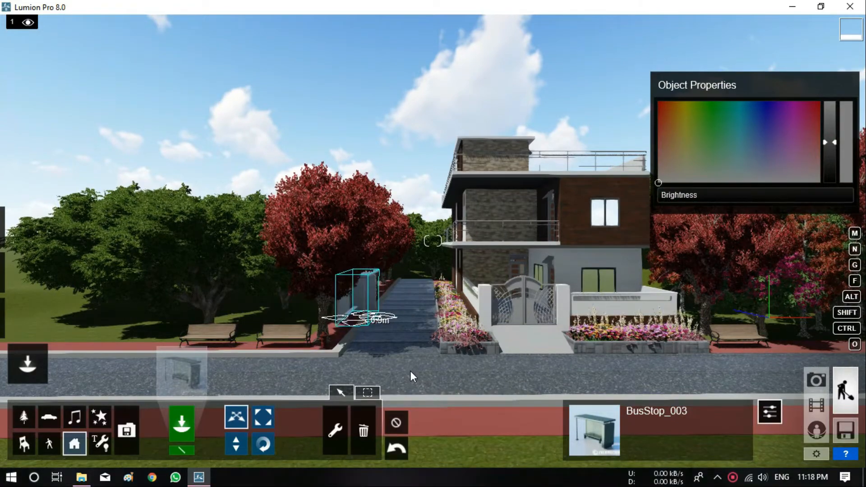
Deselect the bus stop and examine the house, driveway and surrounding trees from the front, from farther away and from above
click(396, 422)
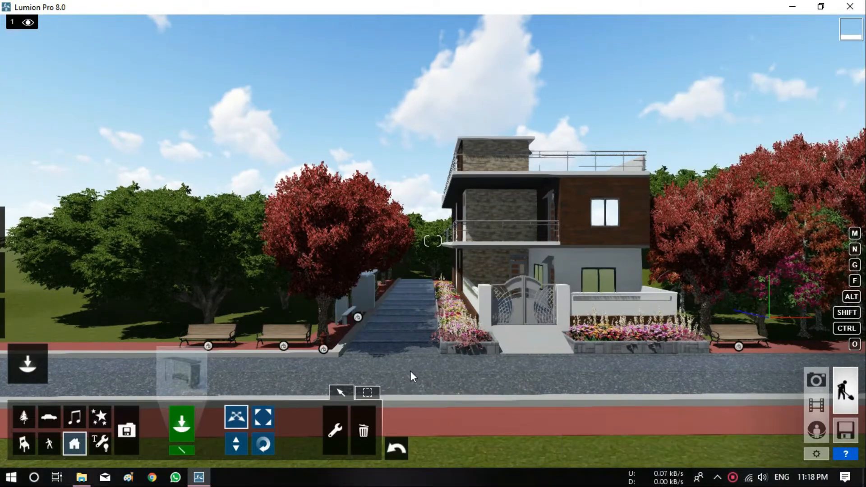
key(w)
key(s)
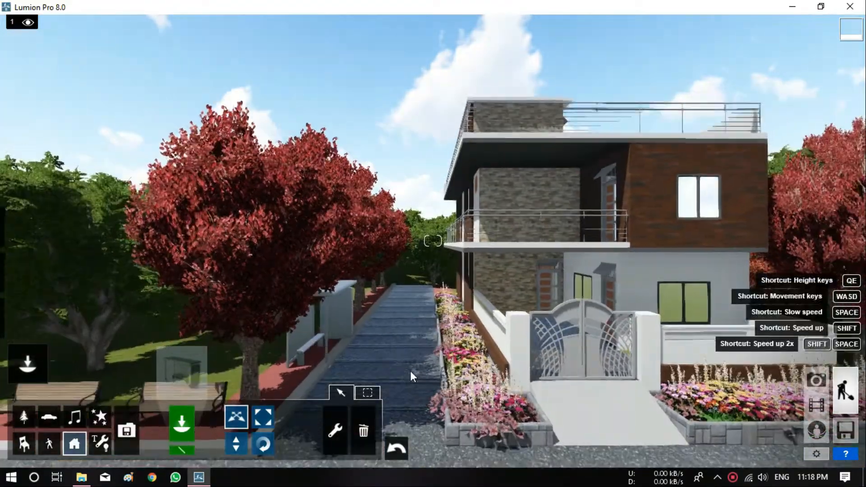
key(s)
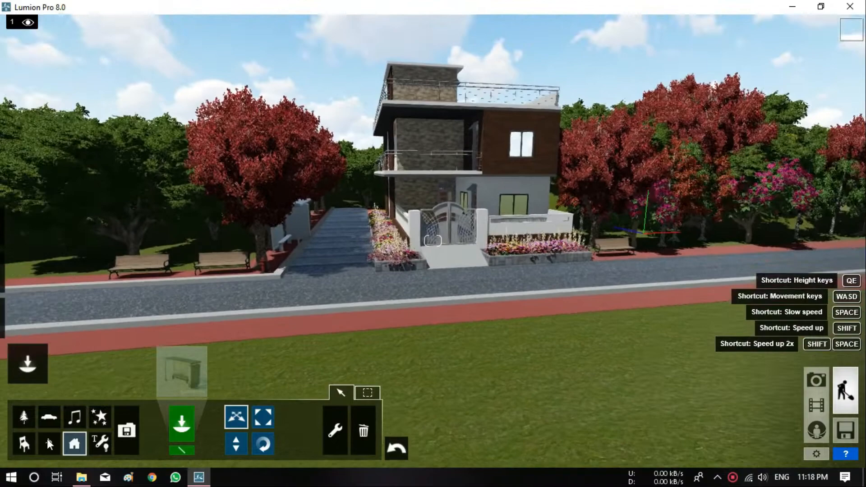
right_drag(47, 439, 58, 426)
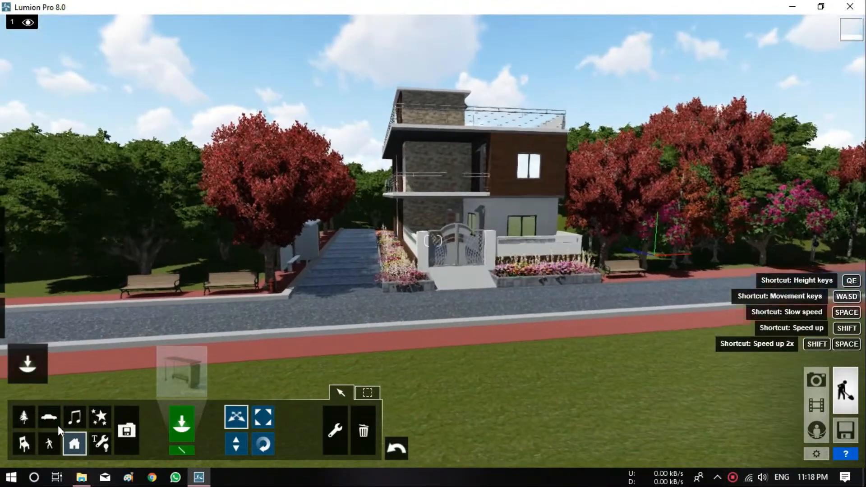
click(28, 227)
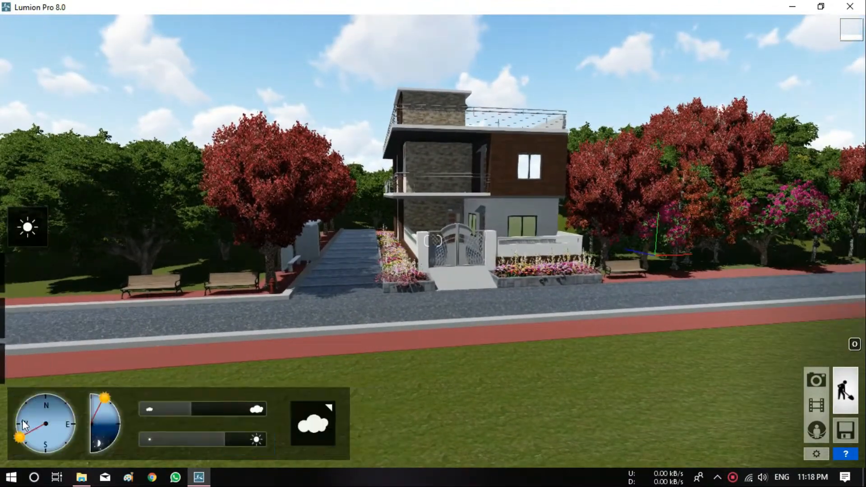
key(s)
key(a)
key(q)
key(s)
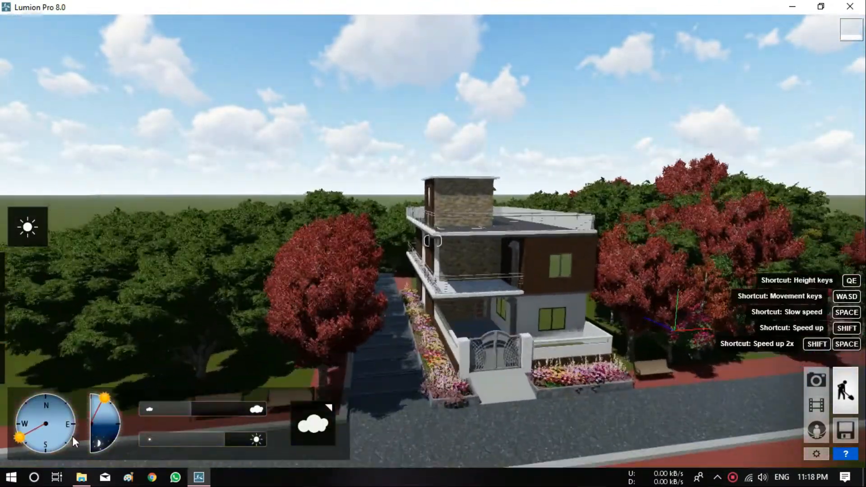
key(s)
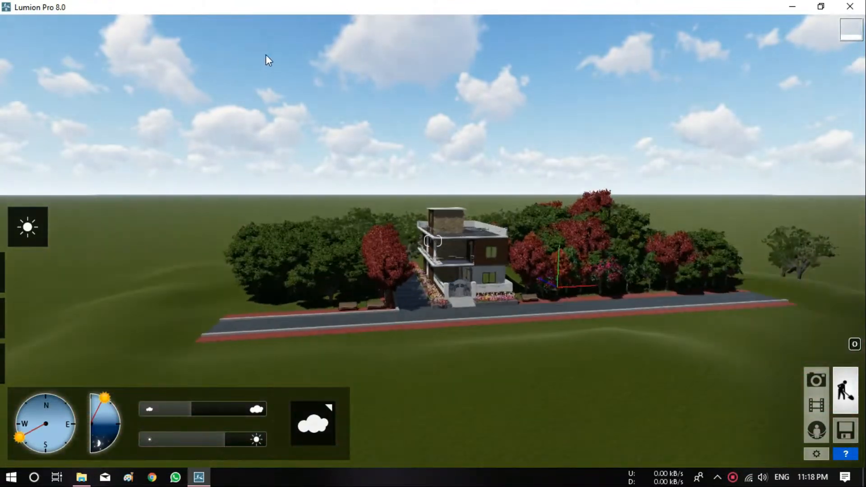
key(o)
right_drag(399, 86, 405, 96)
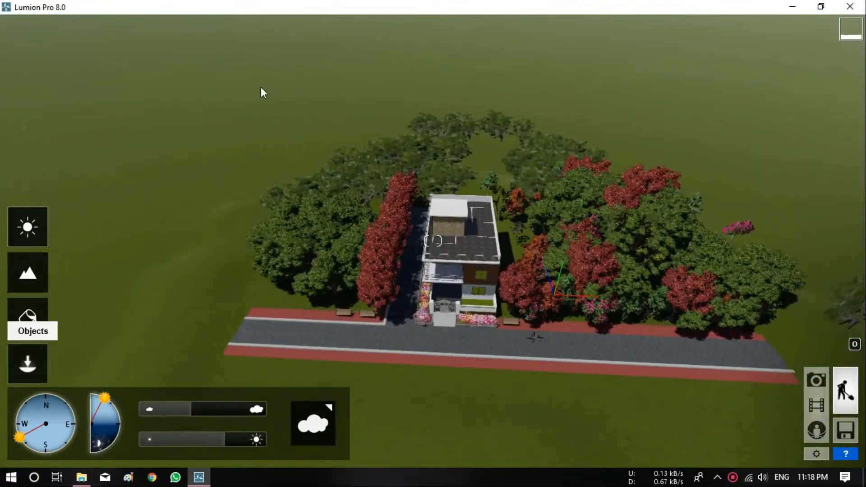
Choose the brick house with a gabled block and flat-roofed wing from the building models and place it over the road end beyond the driveway
click(28, 365)
click(181, 374)
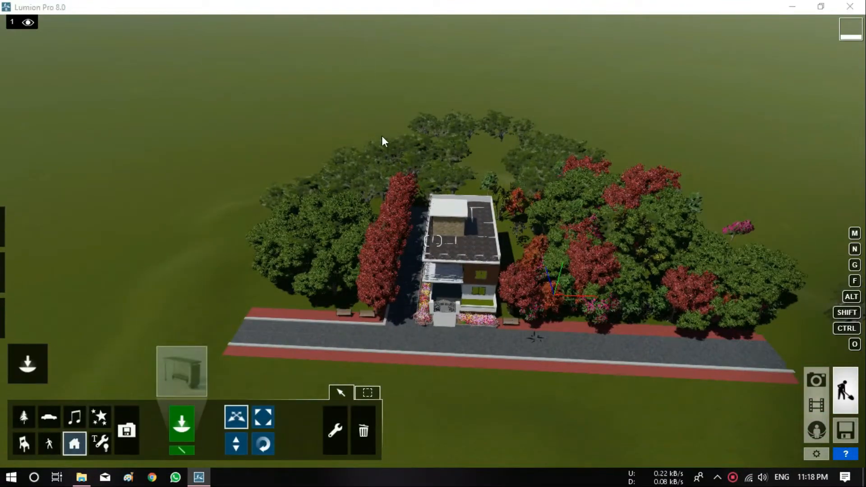
click(239, 48)
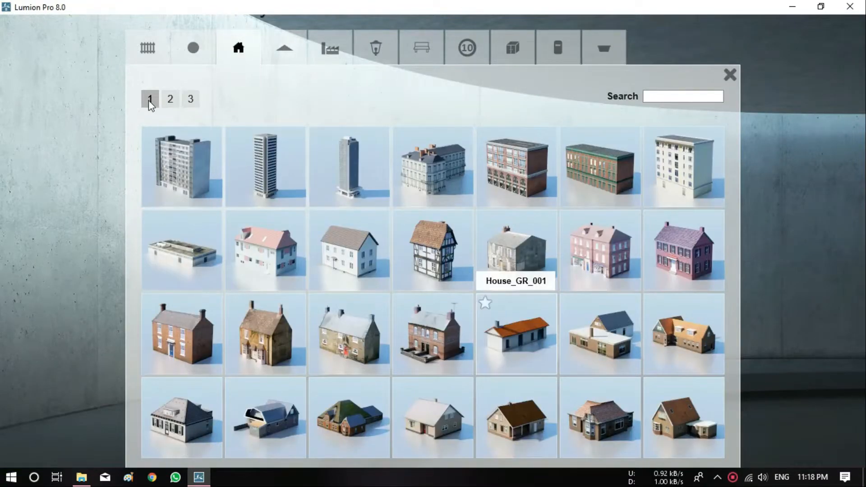
click(601, 334)
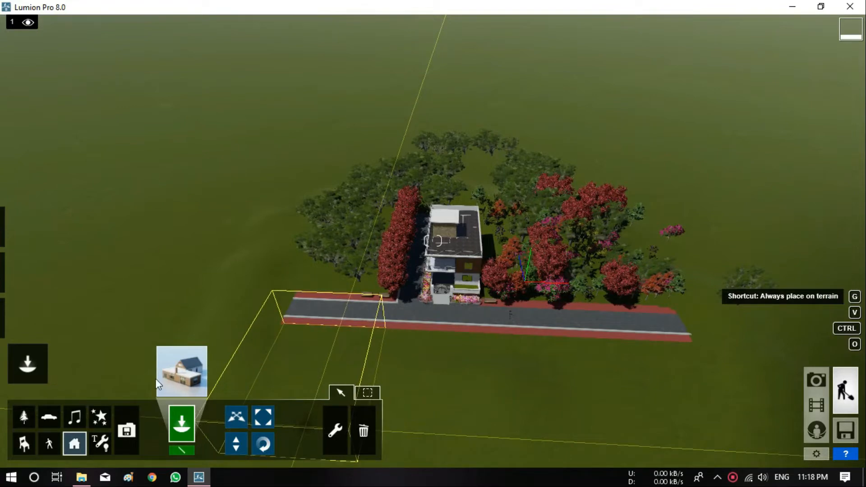
scroll(703, 370, down, 5)
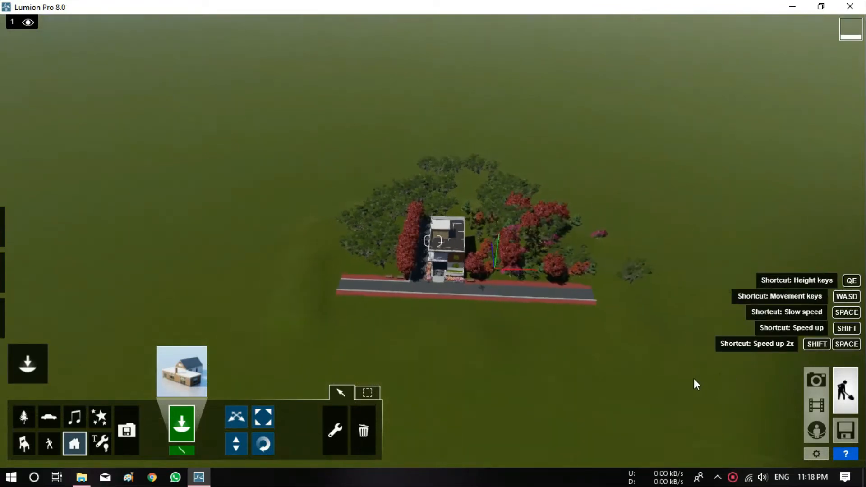
click(277, 341)
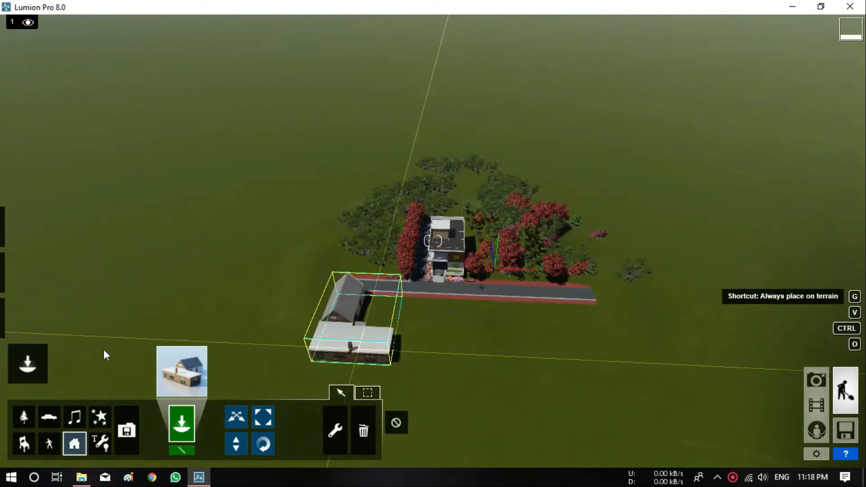
Choose the long white house with the orange tiled roof and place it across the road from the main house
click(182, 371)
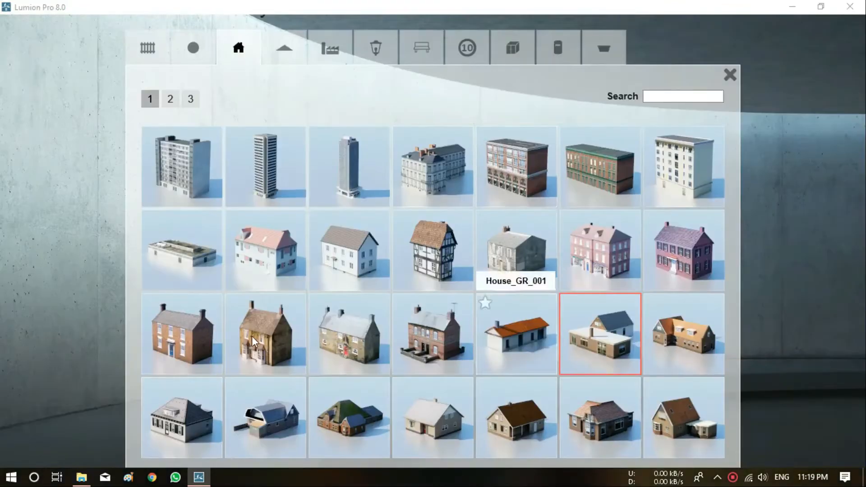
click(516, 336)
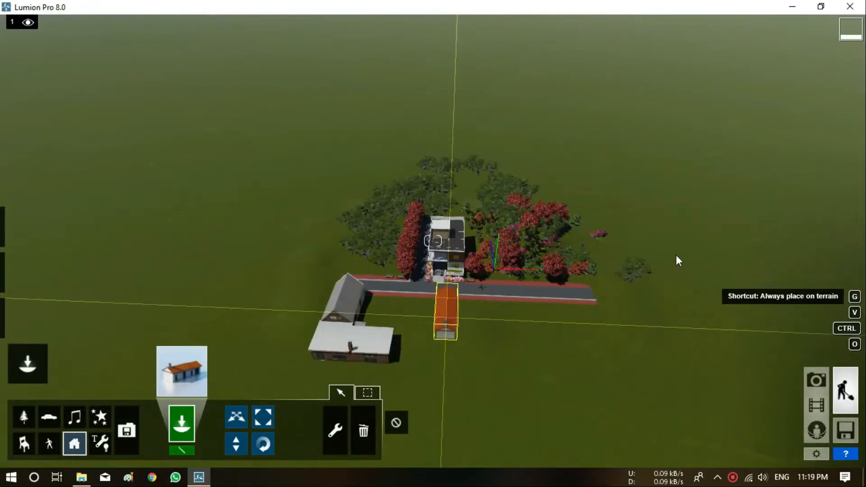
scroll(676, 255, up, 5)
right_drag(638, 248, 552, 253)
scroll(551, 253, down, 3)
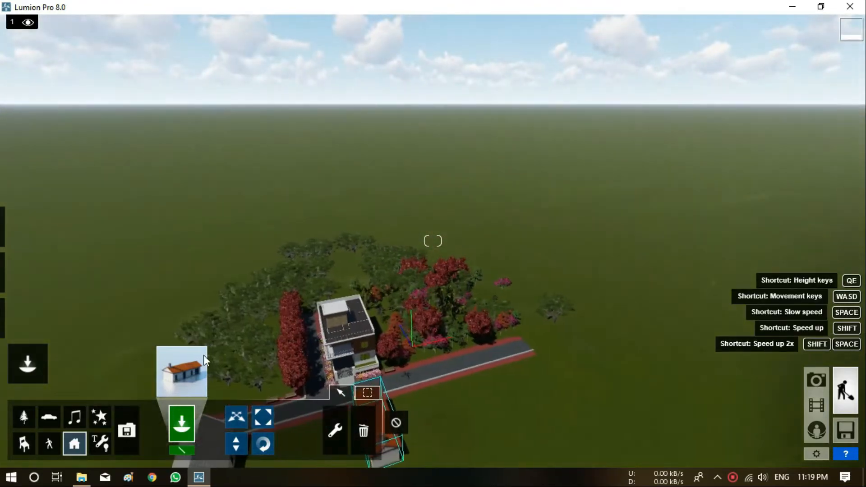
right_drag(345, 351, 347, 345)
key(w)
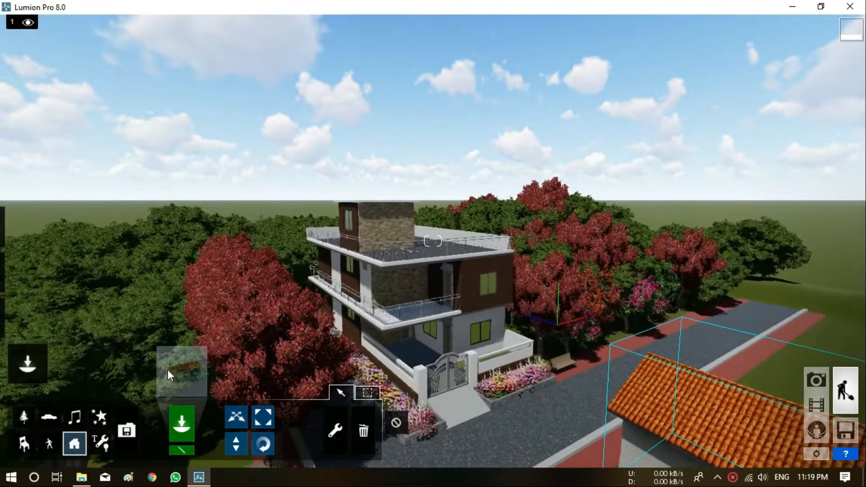
Delete the orange-roofed house across the road, undo that deletion, and delete the same house again
click(364, 430)
key(s)
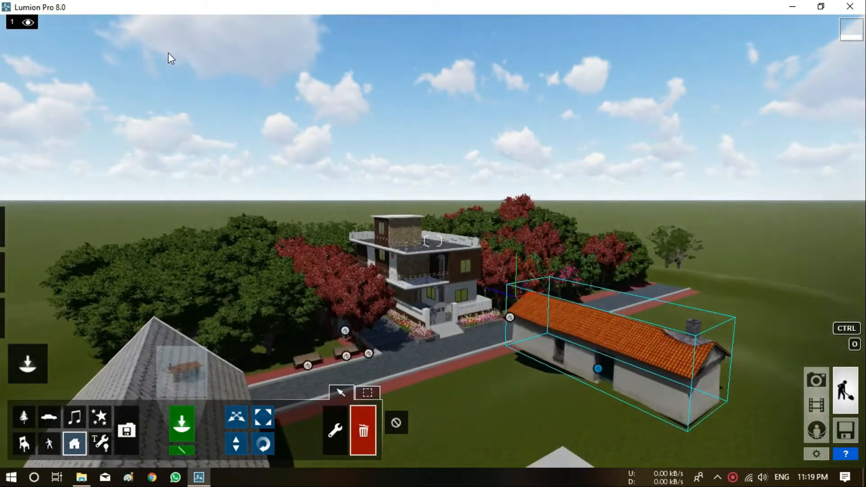
key(Delete)
key(w)
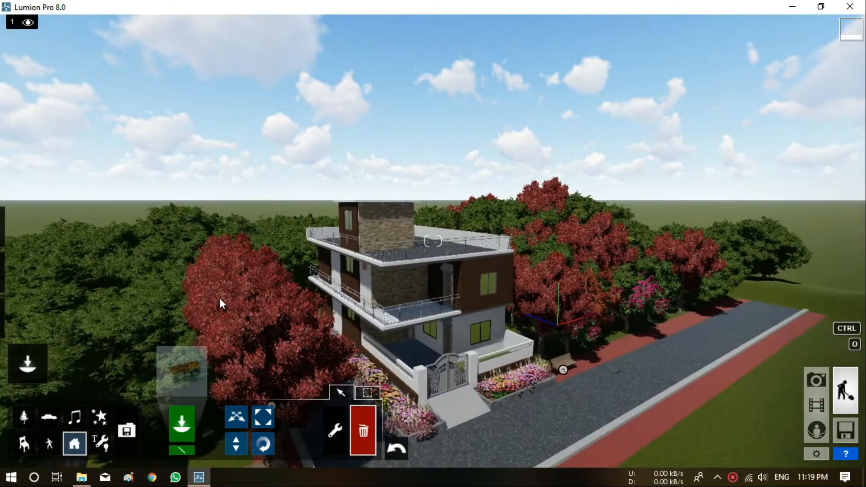
click(396, 448)
key(s)
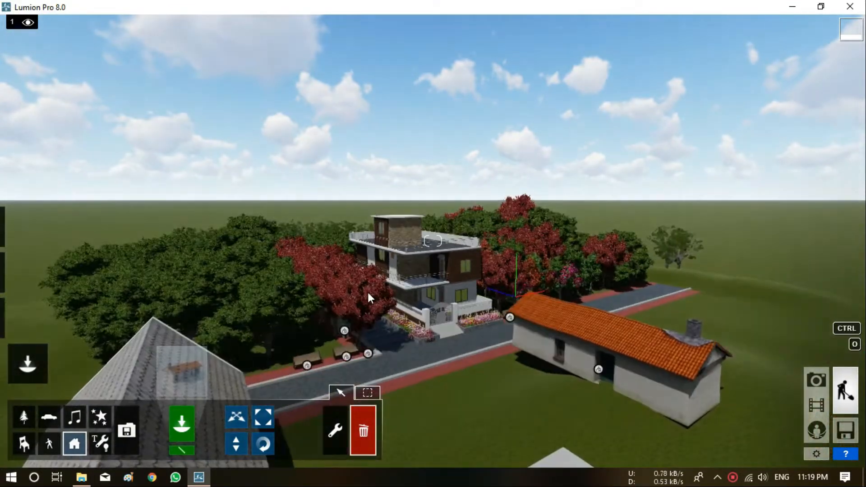
click(598, 370)
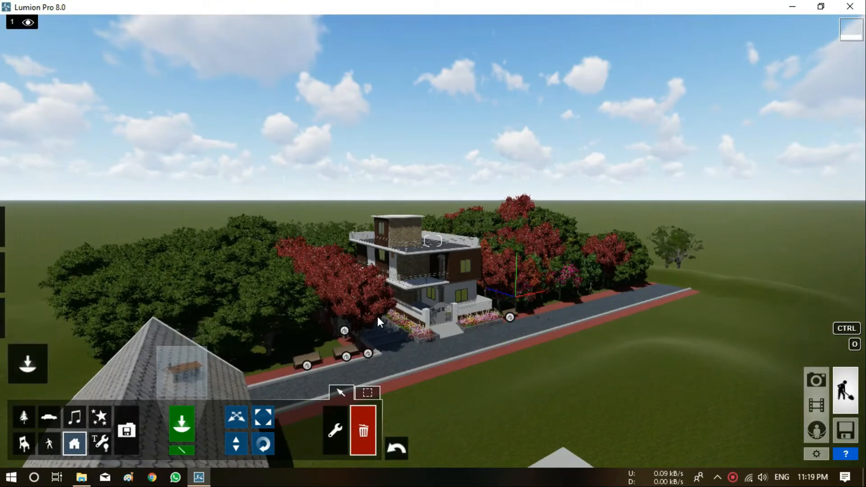
Choose a single-post street lamp from the lighting models and lay out a line of them along the road edge opposite the main house
click(182, 372)
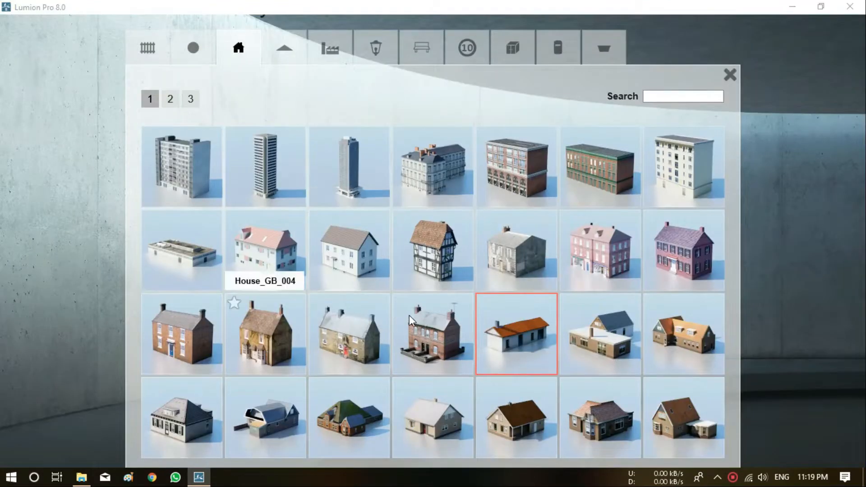
click(376, 48)
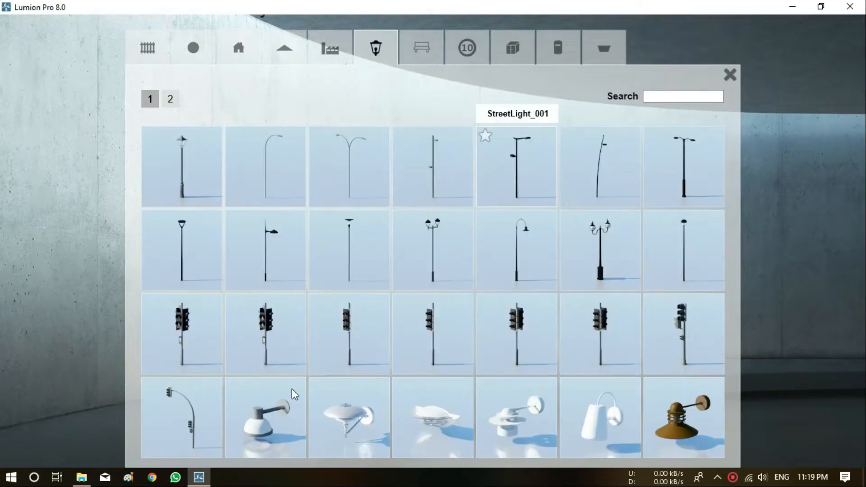
click(182, 251)
key(s)
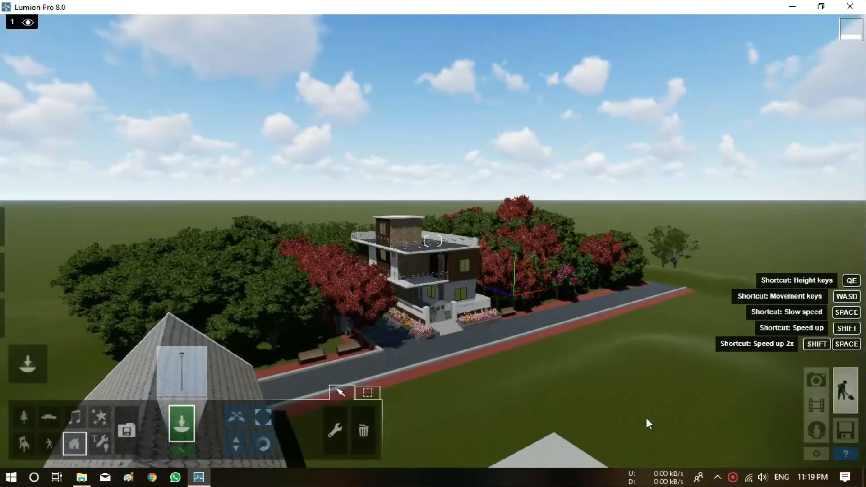
right_drag(402, 422, 459, 269)
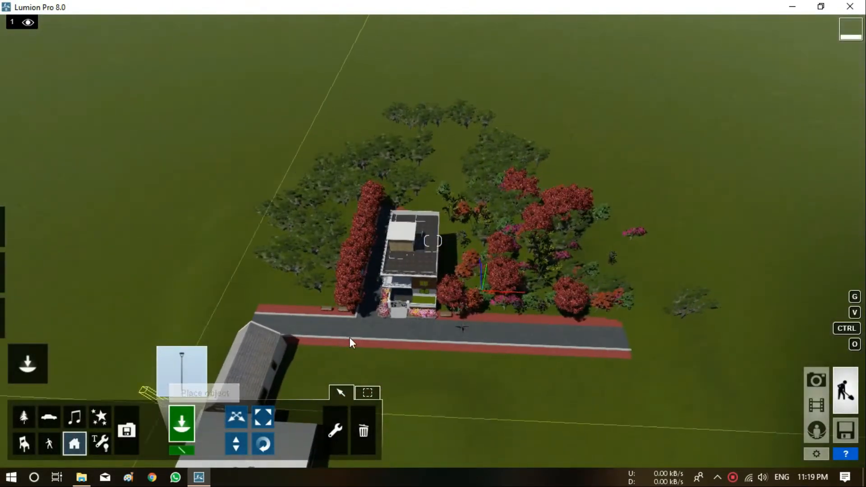
click(182, 451)
click(626, 351)
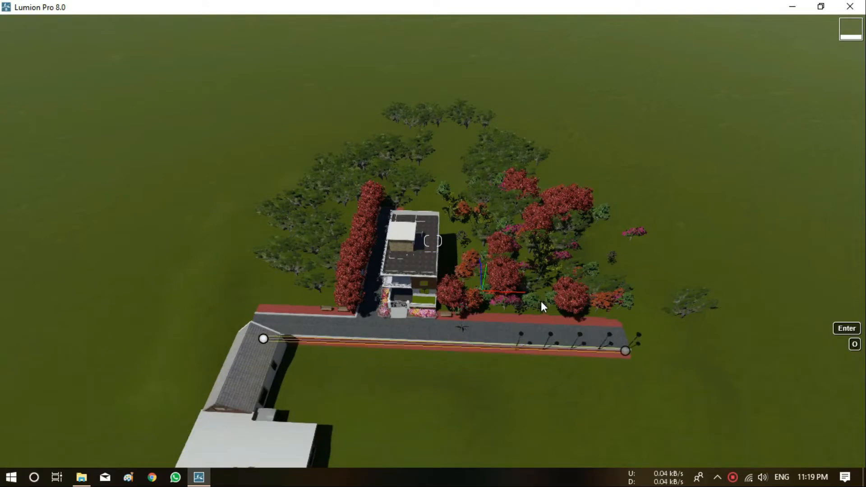
click(255, 339)
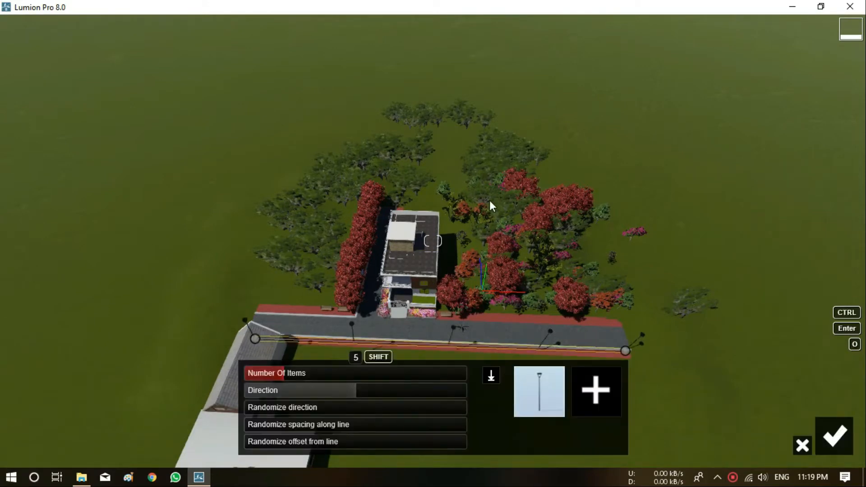
Increase the line to nine street lamps, adjust its end point beyond the trees slightly, and accept the placement
drag(285, 374, 304, 374)
drag(625, 350, 627, 355)
click(835, 436)
key(w)
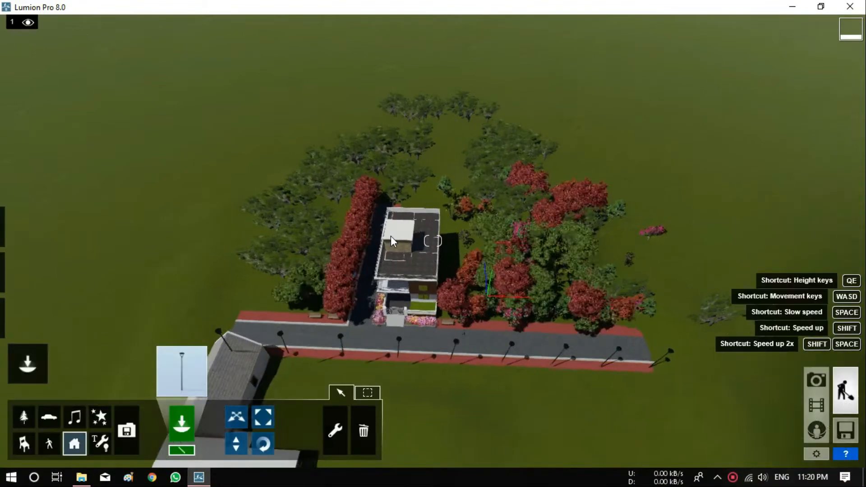
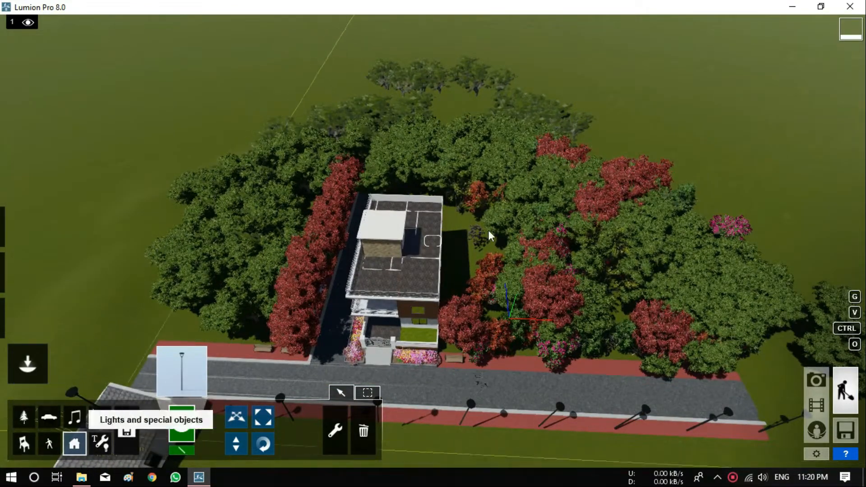
Choose the cream multi-storey apartment building from the building models and place it behind the trees beside the main house
click(182, 372)
click(239, 48)
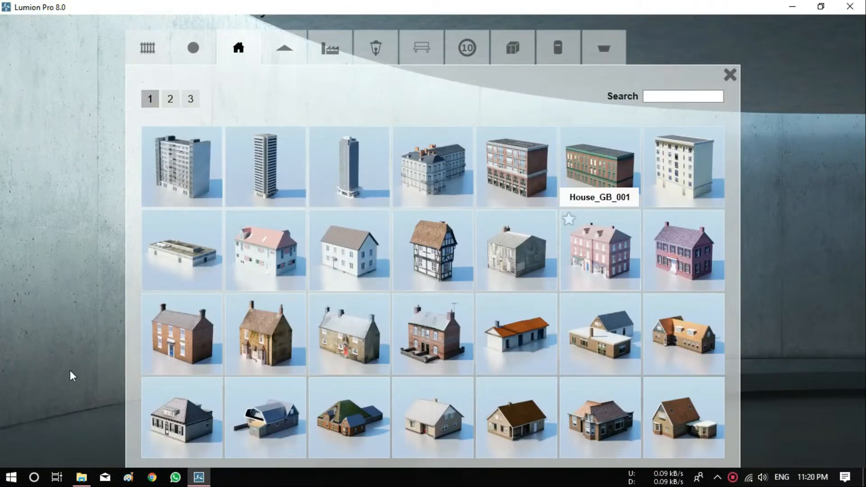
click(683, 168)
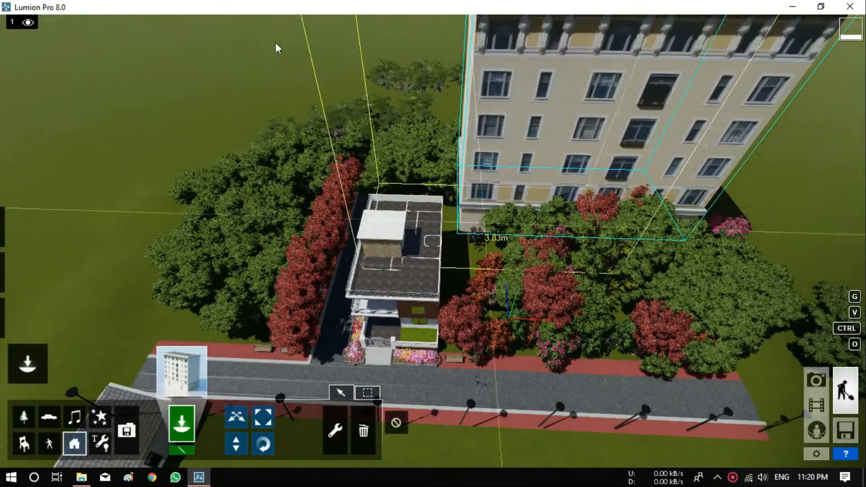
click(396, 423)
key(o)
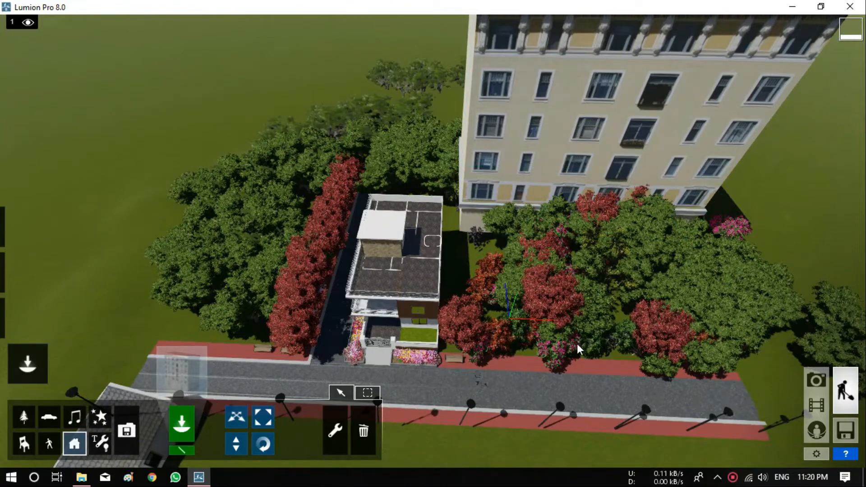
Delete the street lamps from the stretch of road edge between the gabled house and the main house
right_drag(577, 344, 298, 428)
key(w)
scroll(302, 432, down, 3)
scroll(311, 432, up, 3)
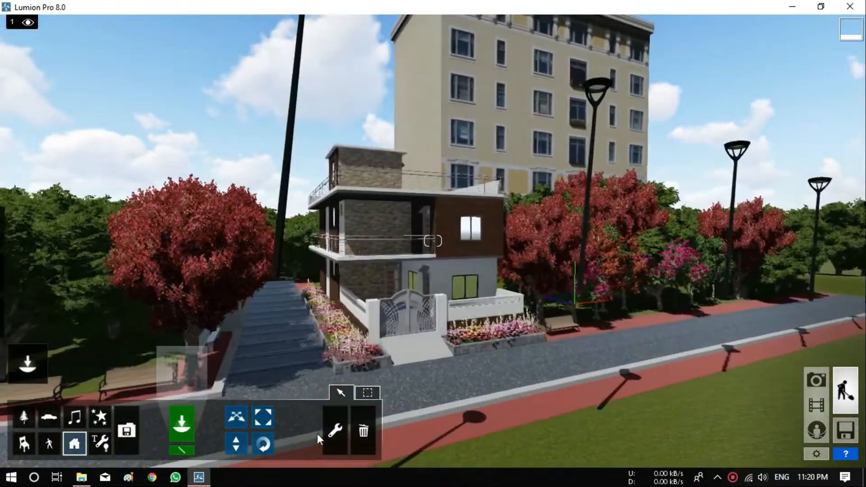
scroll(313, 430, down, 2)
scroll(311, 429, down, 4)
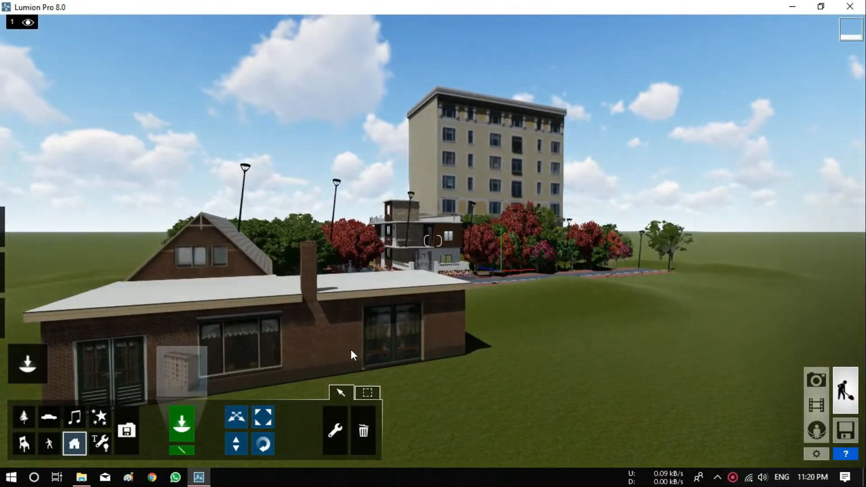
right_drag(351, 350, 360, 350)
click(364, 431)
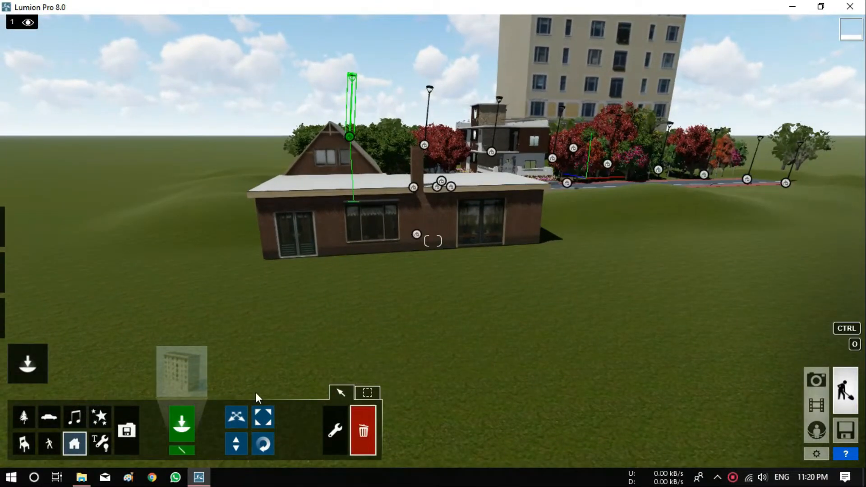
scroll(449, 213, down, 2)
right_drag(449, 213, 543, 345)
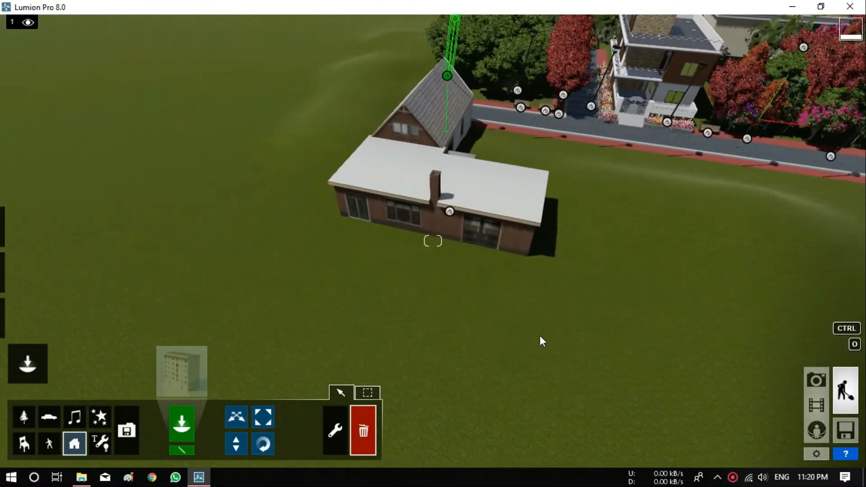
click(540, 334)
click(483, 323)
click(440, 313)
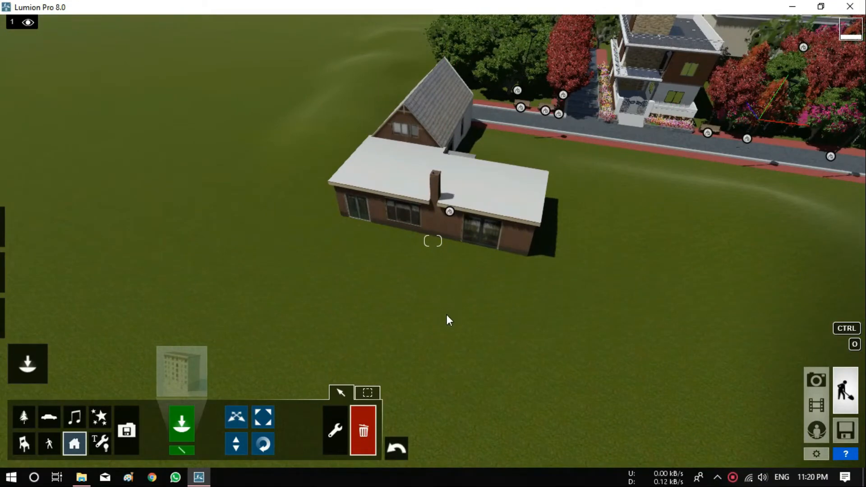
Delete the rest of the visible street lamps along the road toward its far end and leave deletion mode
right_drag(447, 315, 445, 308)
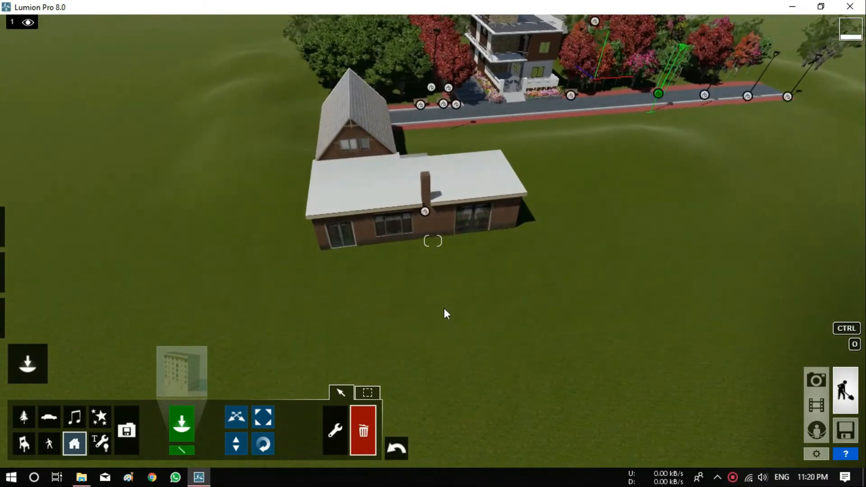
click(445, 309)
click(465, 341)
click(423, 356)
click(423, 356)
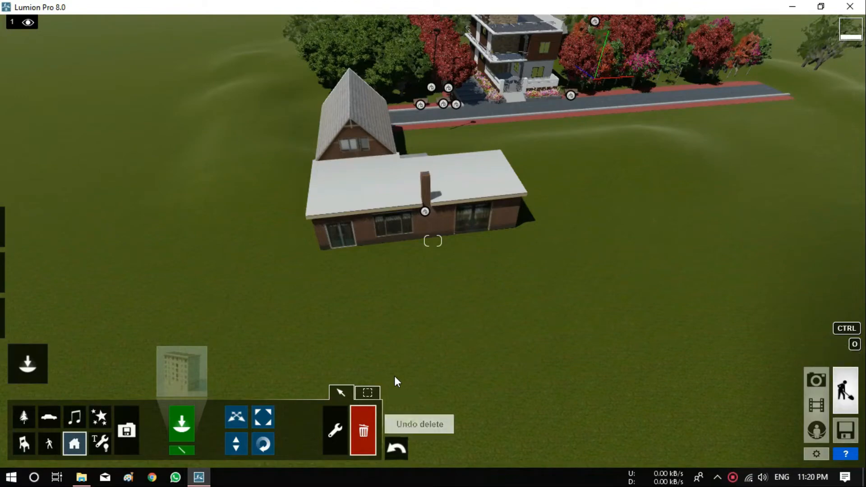
key(Escape)
Delete the cream multi-storey apartment building behind the trees beside the main house
scroll(443, 343, up, 2)
scroll(443, 343, down, 4)
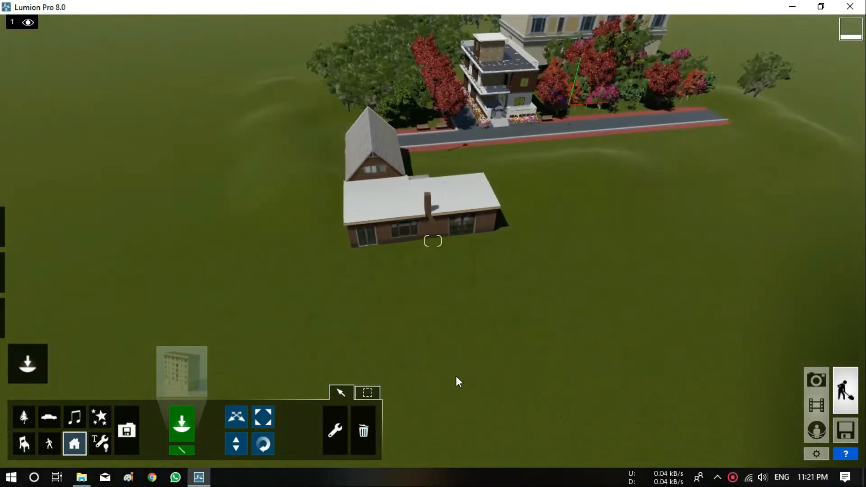
right_drag(456, 377, 443, 427)
key(m)
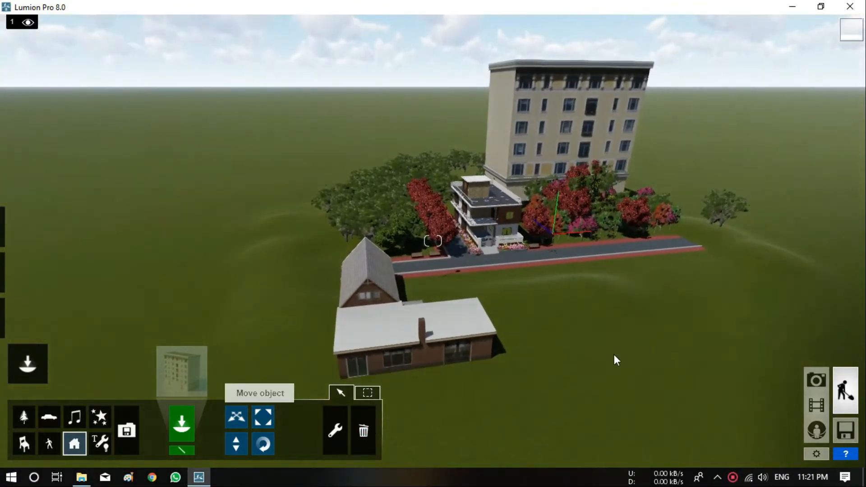
click(364, 431)
click(549, 189)
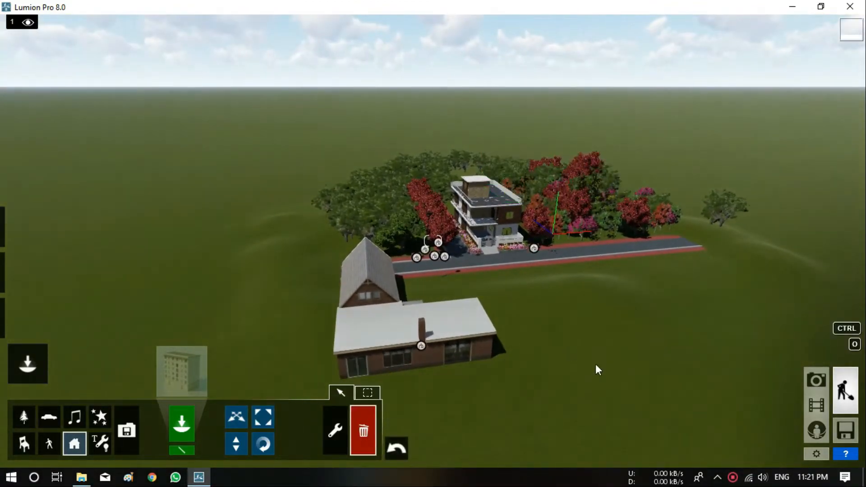
Try the small brick house with the brown roof from the building models among the trees beside the main house
click(182, 371)
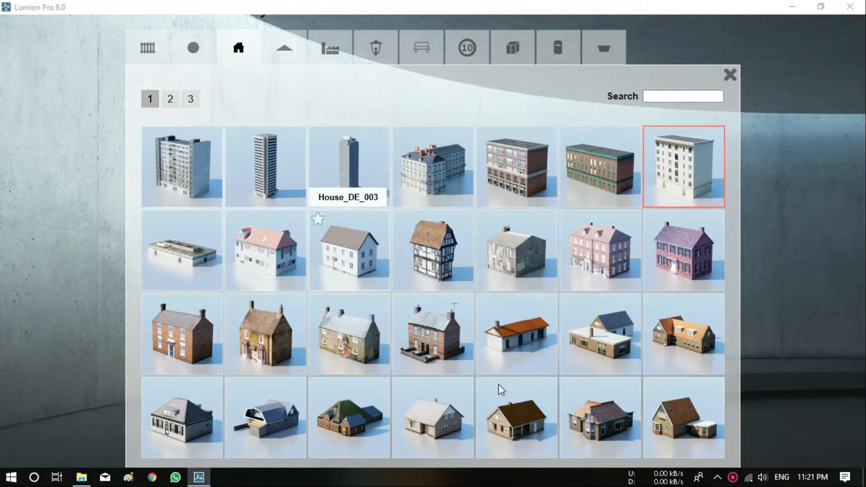
click(599, 367)
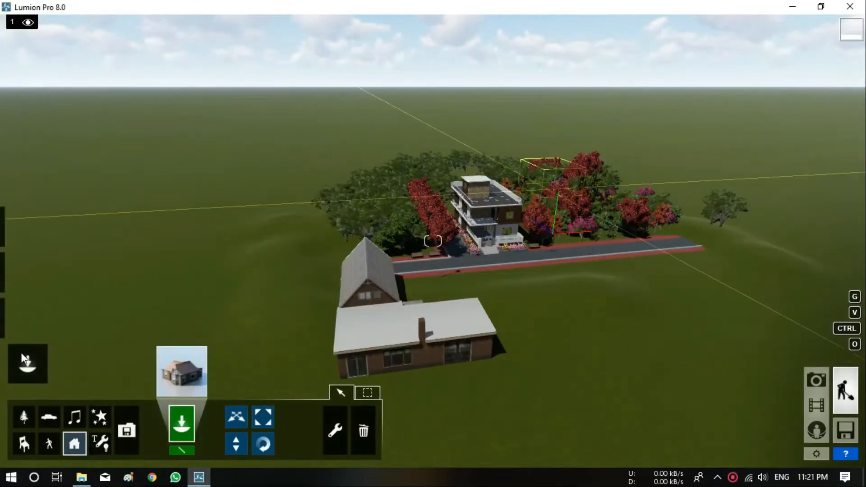
click(417, 301)
key(w)
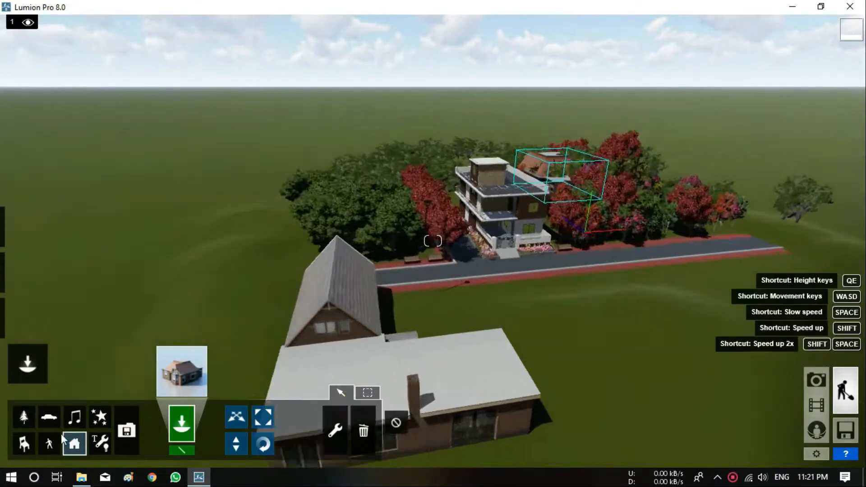
right_drag(489, 324, 386, 255)
key(q)
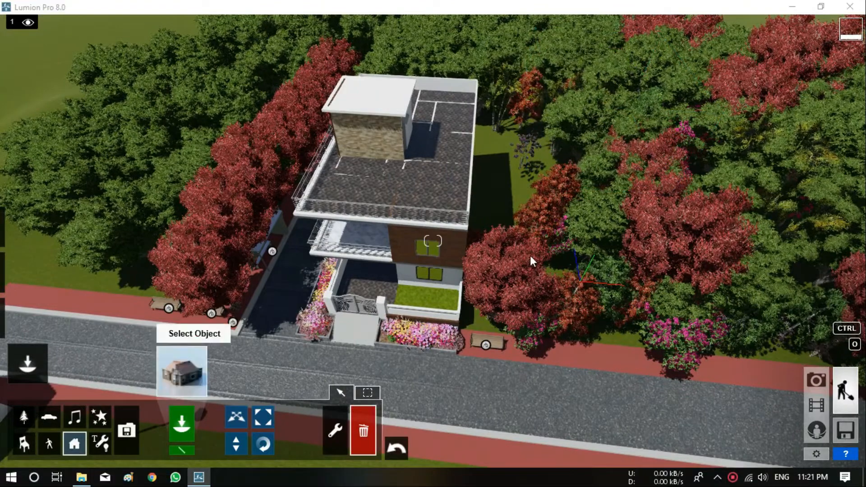
Choose the tall glass-and-brick apartment tower from the third page of building models and place it behind the trees beside the main house
click(181, 369)
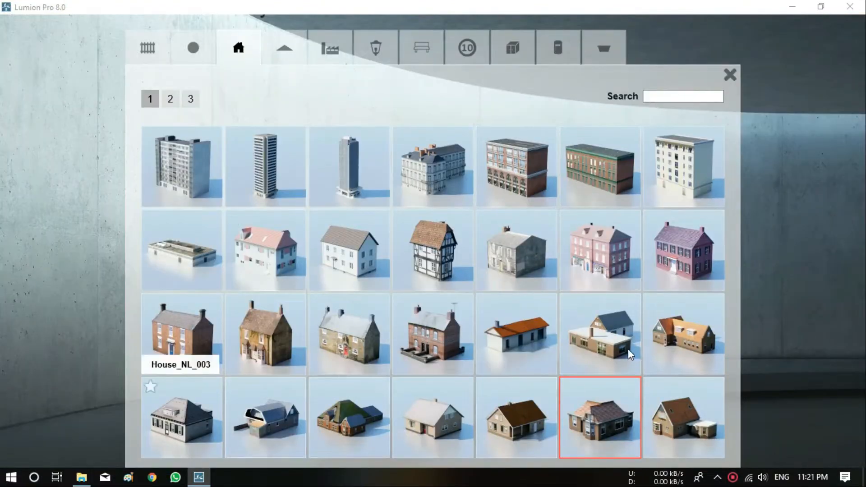
click(170, 99)
click(191, 99)
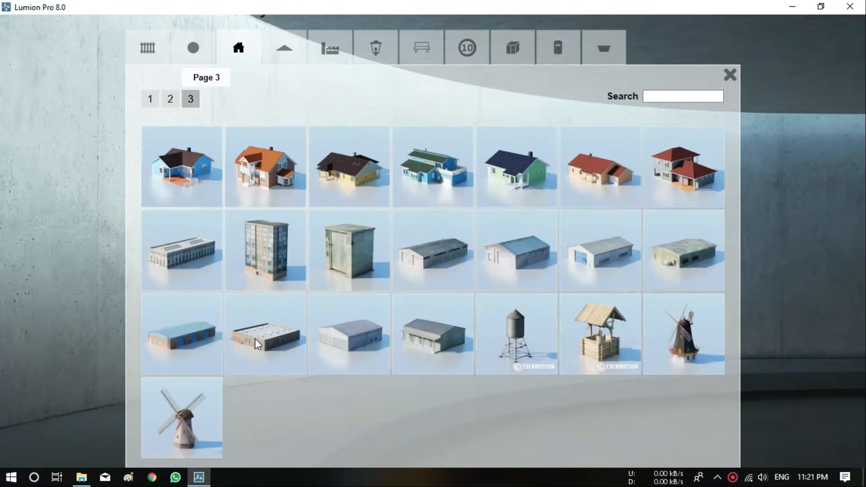
click(283, 372)
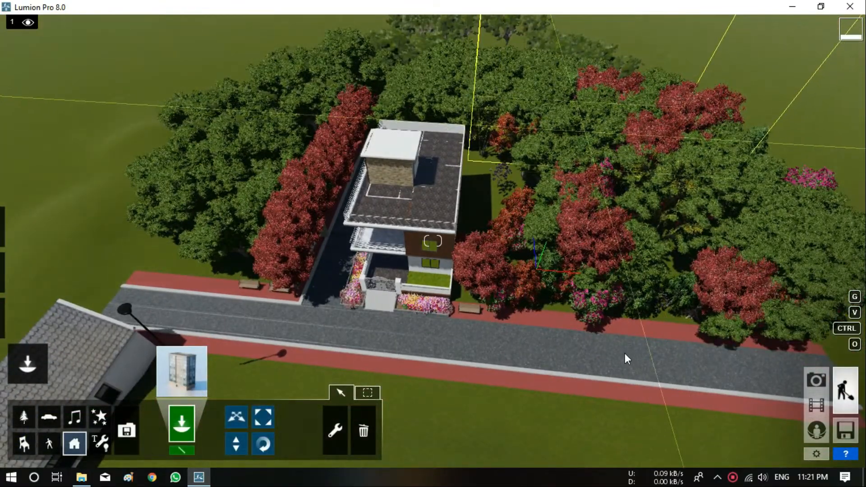
click(625, 354)
scroll(353, 341, down, 3)
scroll(370, 335, down, 5)
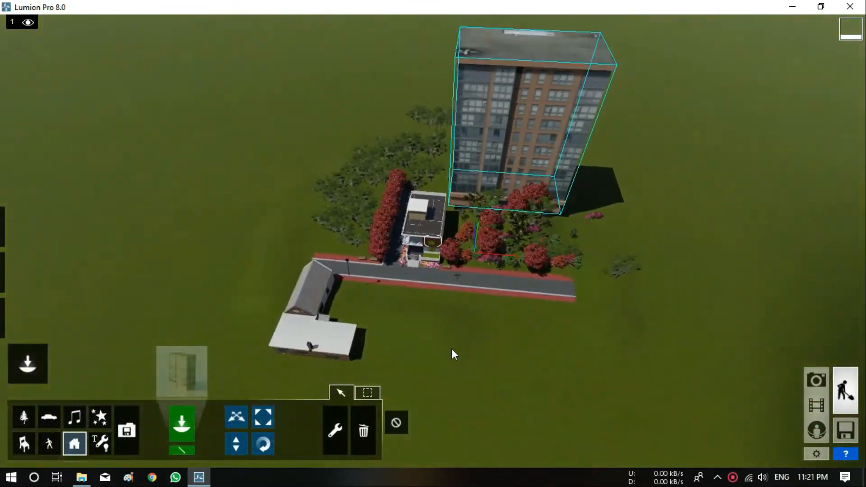
Examine the main house and the new apartment tower from street level and from above the front gate
right_drag(451, 348, 26, 422)
scroll(26, 420, up, 8)
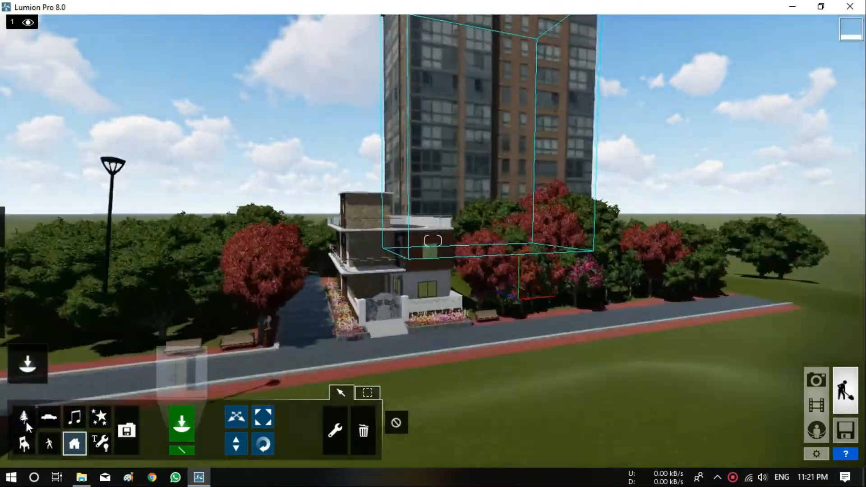
key(a)
key(e)
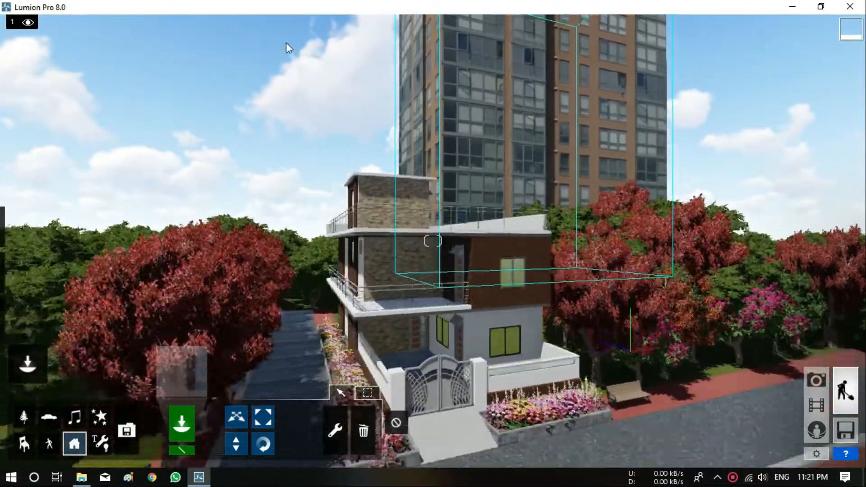
key(w)
key(s)
key(q)
right_drag(555, 227, 560, 199)
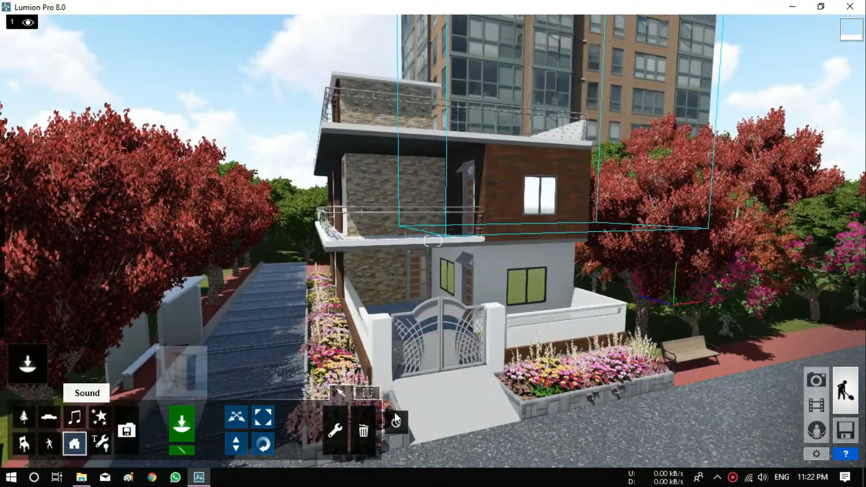
Place the yellow Bus_002 model on the side lane beside the main house and delete it again
click(49, 418)
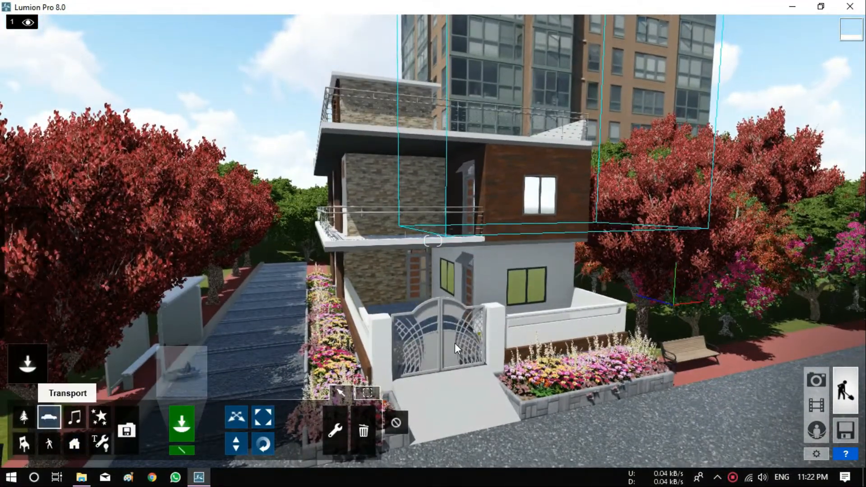
click(182, 368)
click(194, 48)
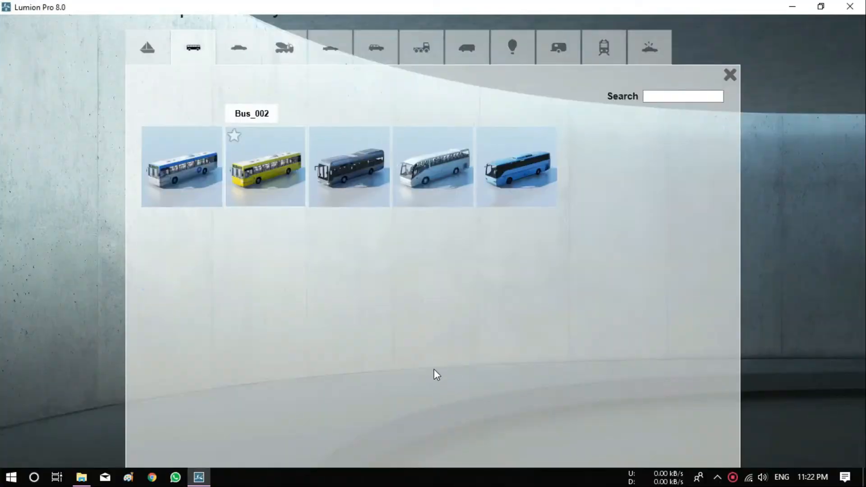
click(266, 167)
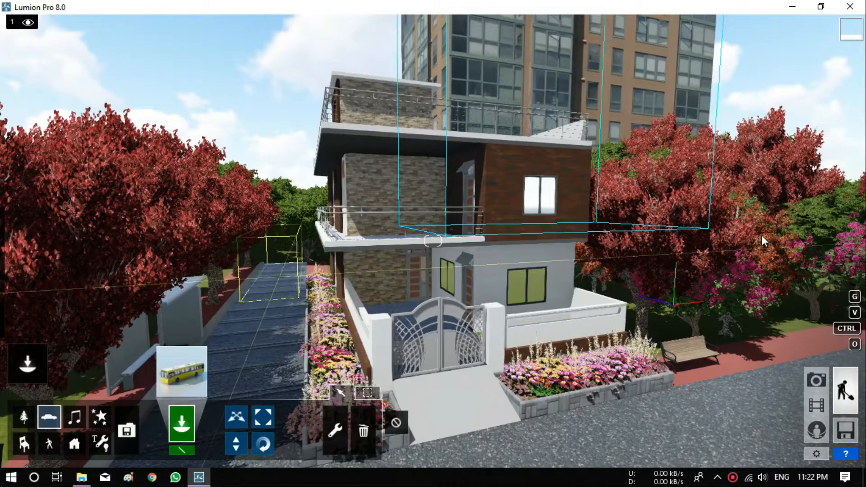
click(270, 289)
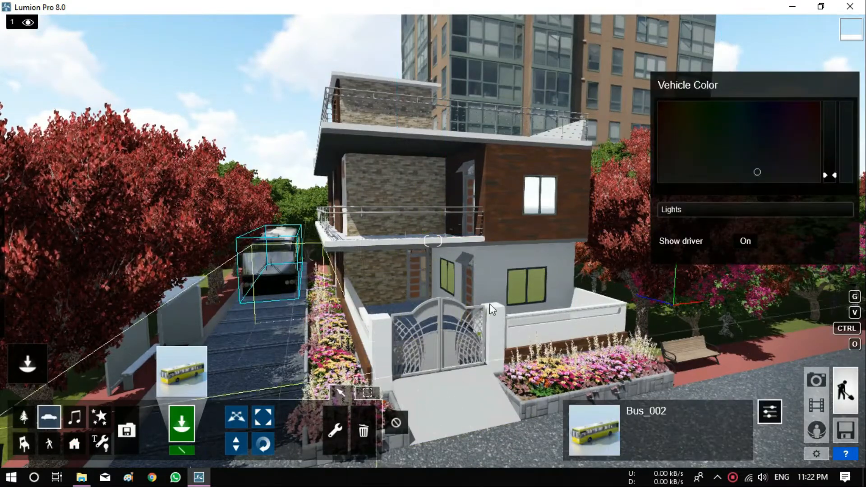
click(363, 431)
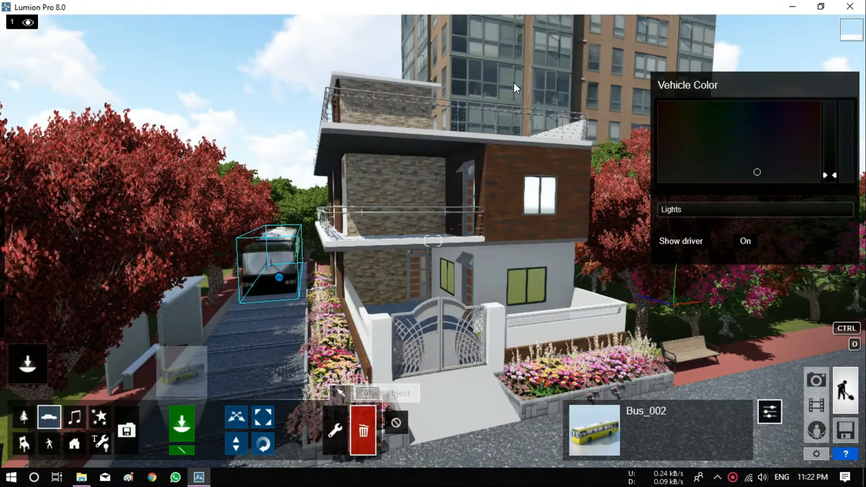
click(269, 282)
Choose the SUV_001 model and place it at the far end of the side lane beside the main house
click(182, 372)
click(239, 48)
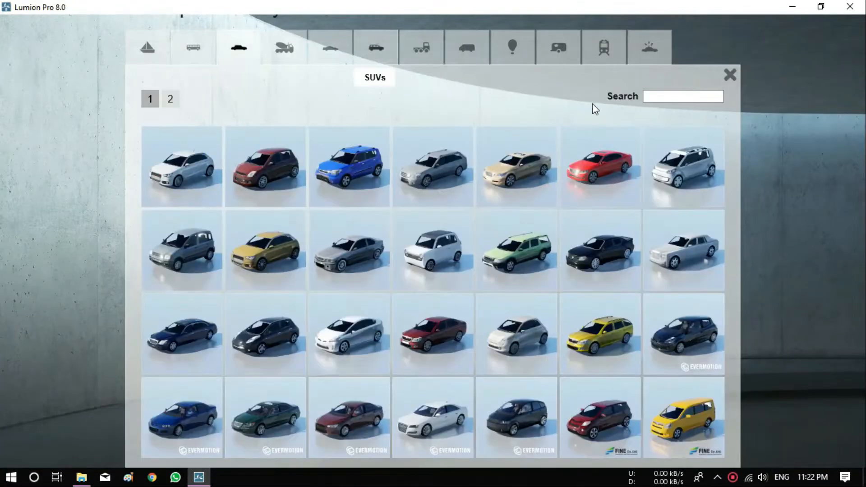
click(377, 48)
click(182, 167)
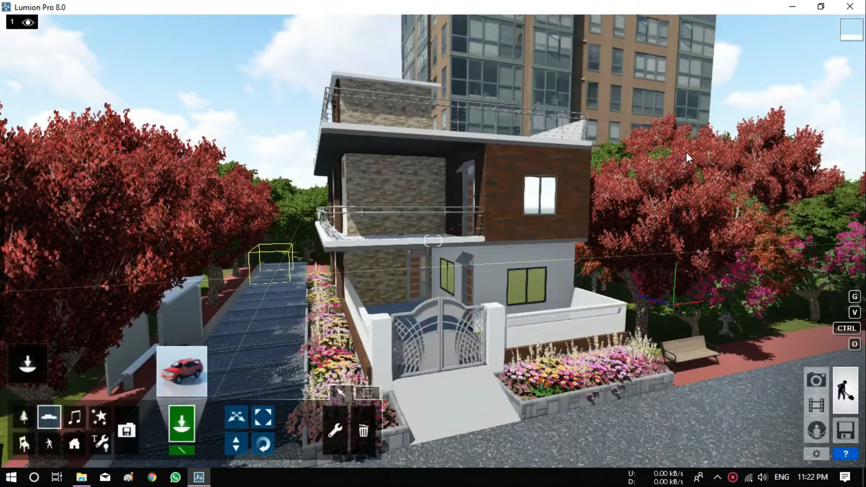
click(275, 270)
Choose the MotorBike_003 model with a rider and place it on the side lane near the SUV
click(182, 371)
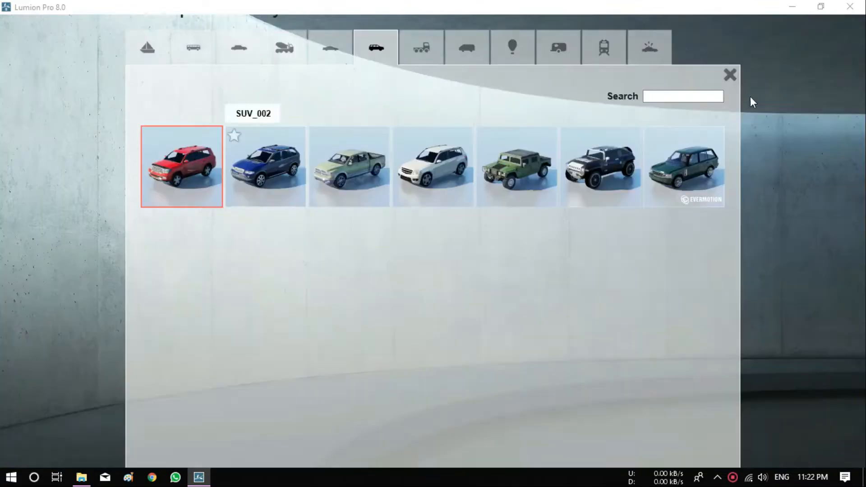
click(558, 47)
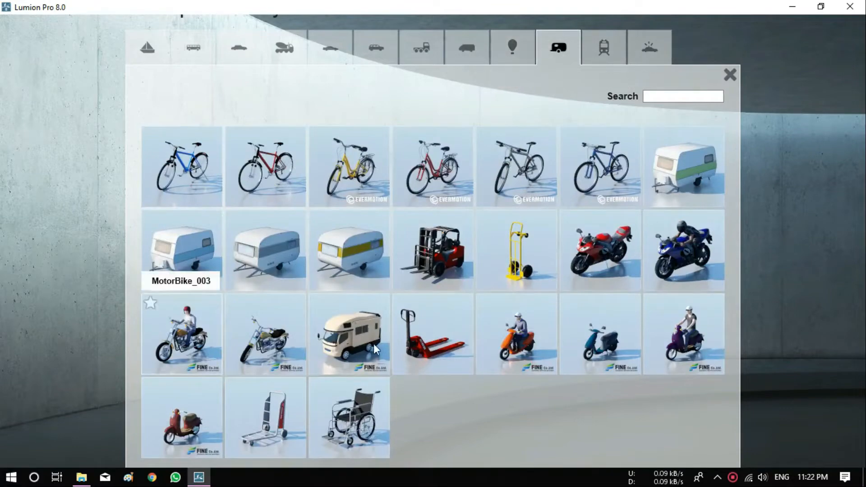
click(182, 329)
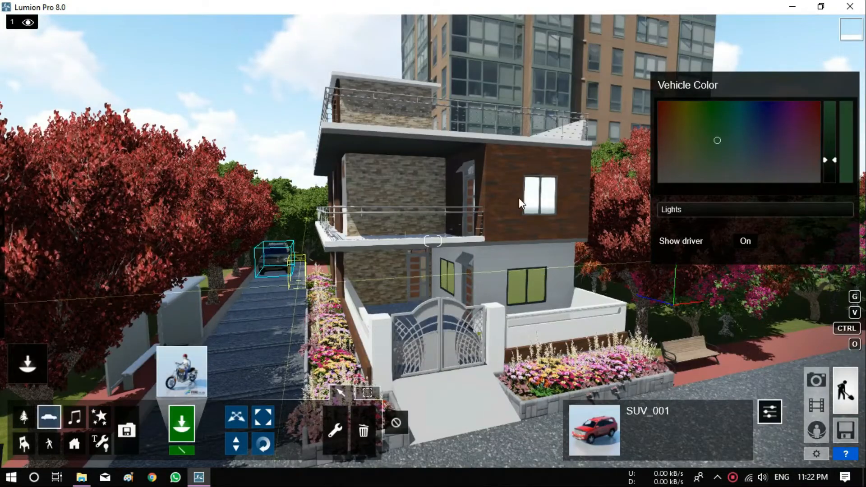
click(292, 283)
Choose the Car_001 model and park it inside the main house's front yard behind the gate
click(182, 372)
click(194, 47)
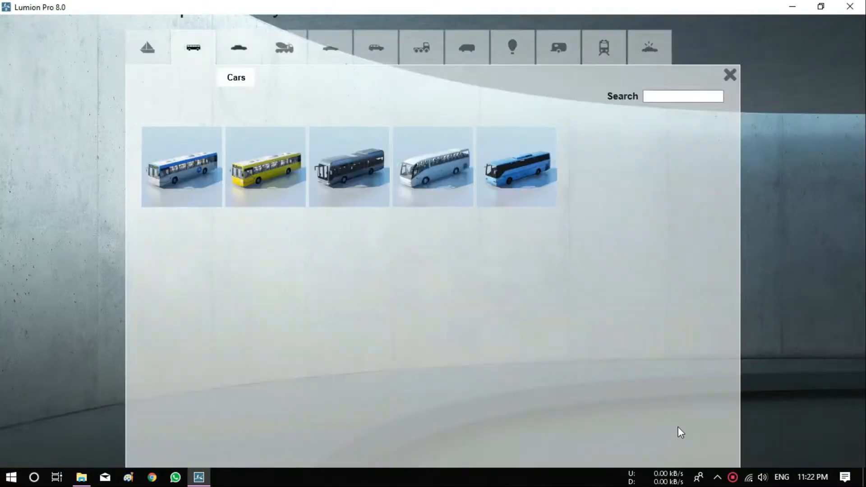
click(239, 47)
click(182, 167)
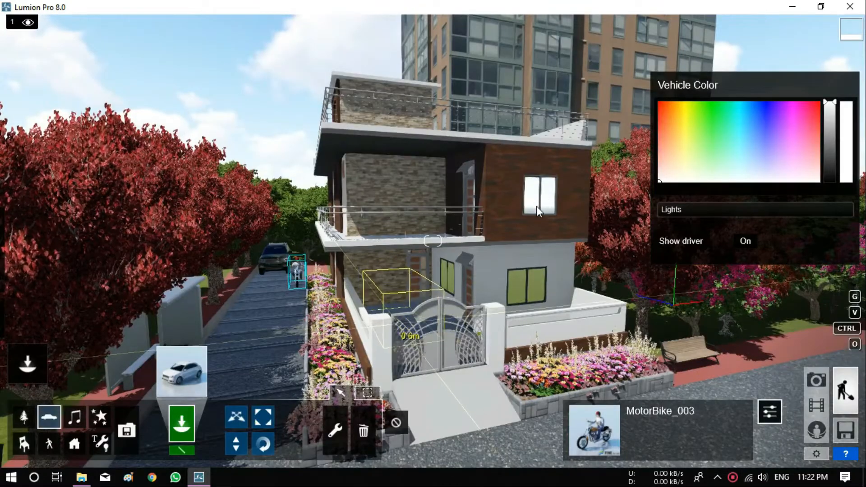
click(573, 242)
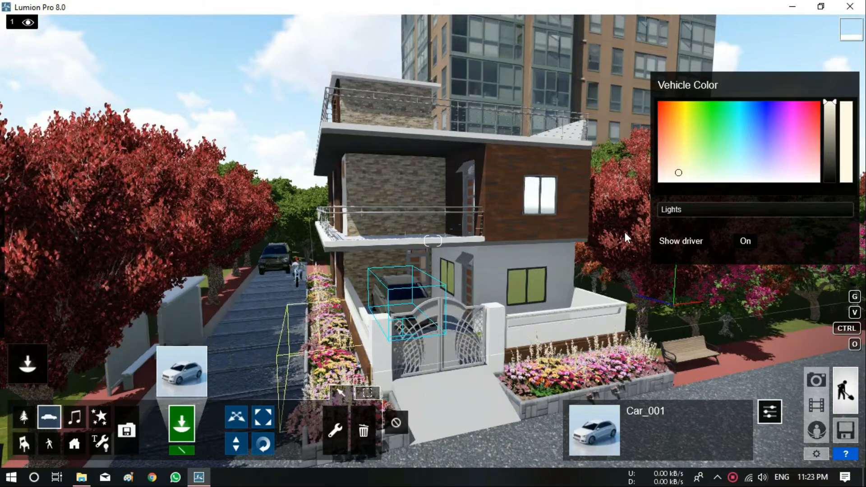
Choose the SportsCar_003 model, place it on the road in front of the main house, and rotate it to align with the road
scroll(622, 222, down, 5)
click(182, 371)
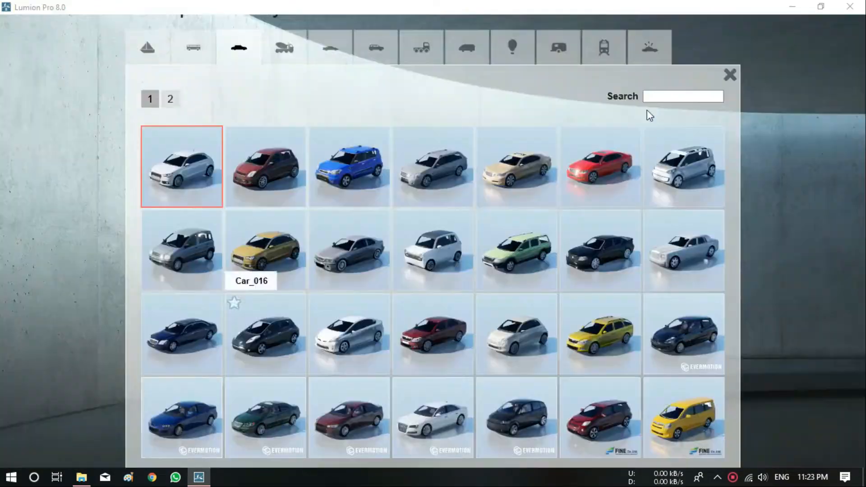
click(331, 47)
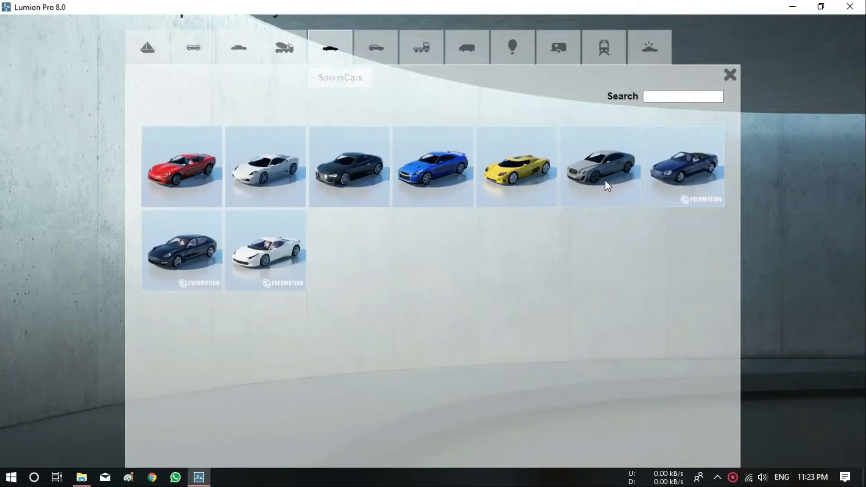
click(350, 167)
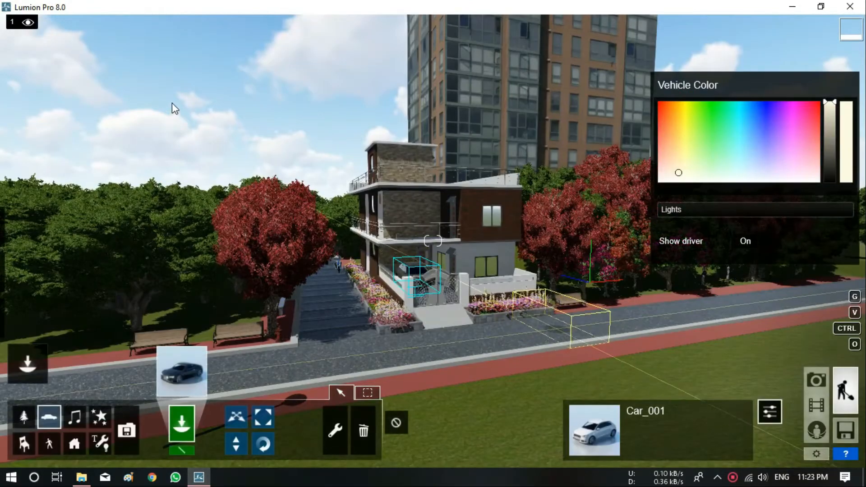
click(556, 329)
click(263, 444)
drag(556, 329, 269, 253)
key(w)
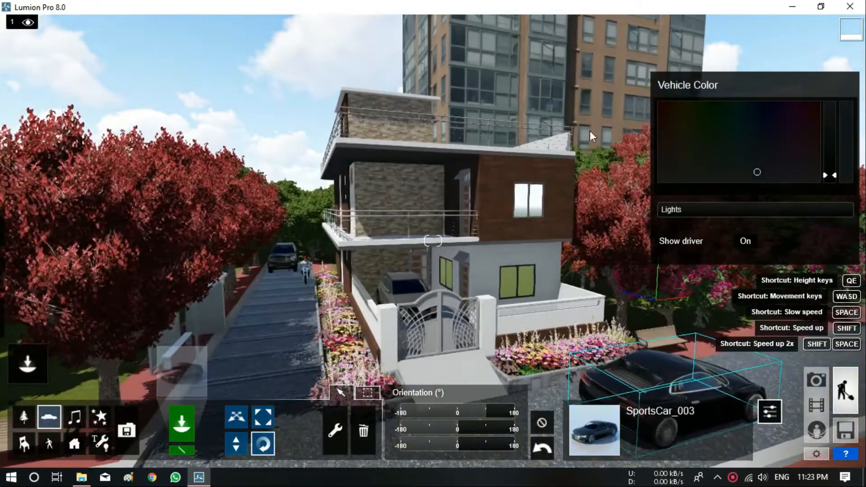
Choose the Man_African_0001_Idle character and place it on the main house's first-floor front balcony
click(49, 444)
click(595, 431)
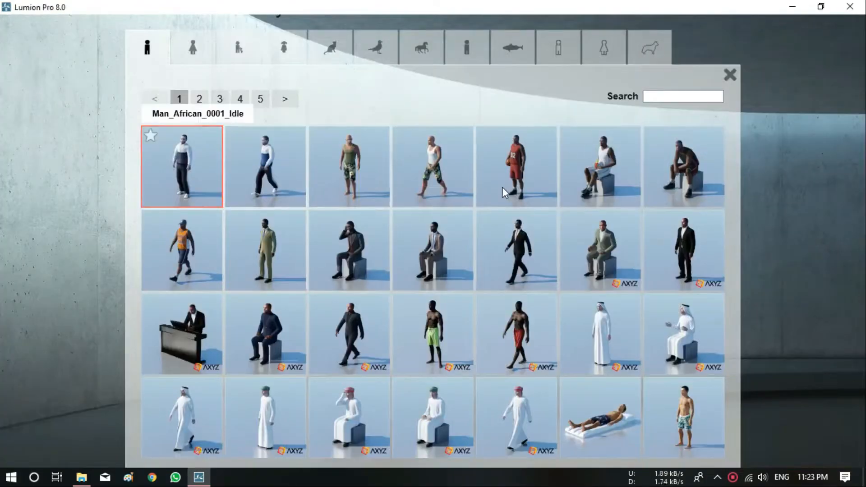
click(182, 167)
key(w)
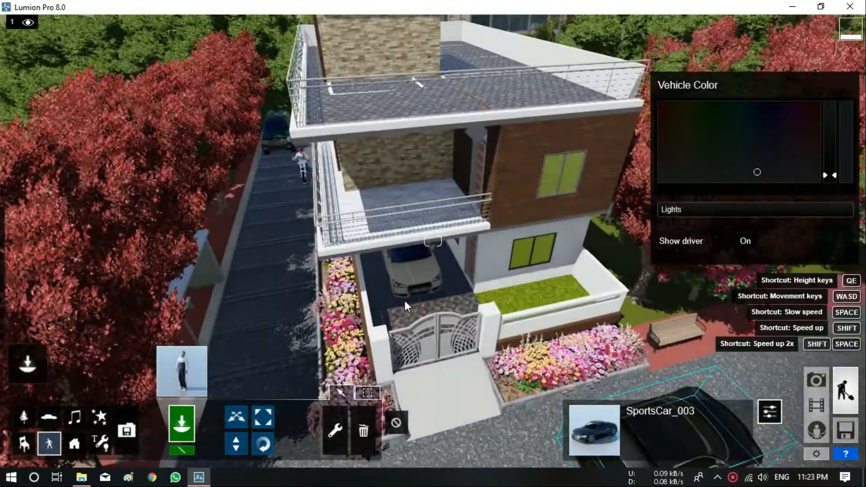
right_drag(380, 314, 447, 318)
key(w)
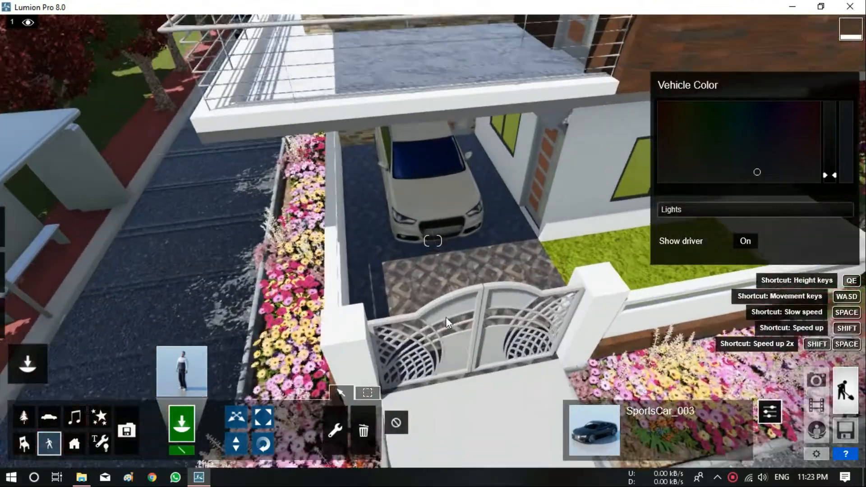
key(w)
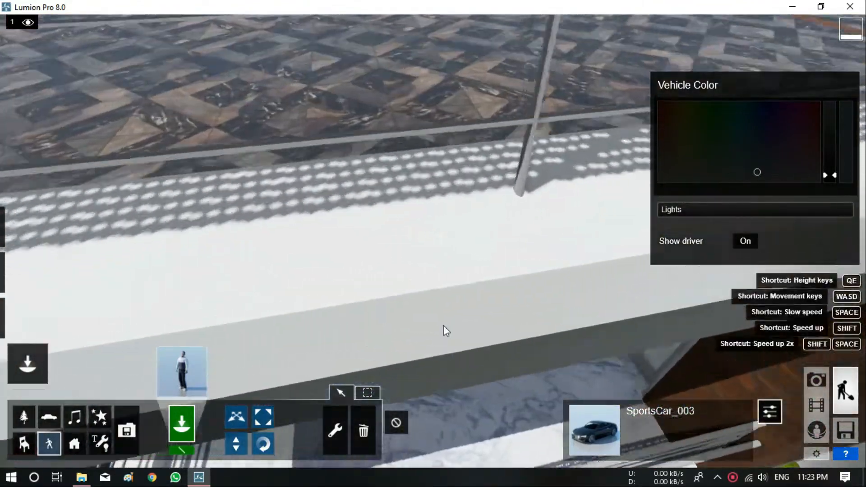
key(s)
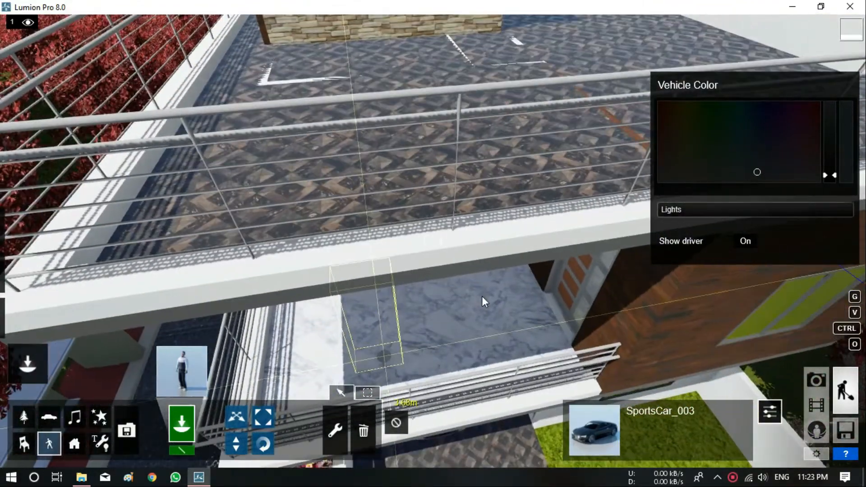
click(394, 371)
key(s)
Rotate the man on the balcony to face the street and clear the selection
click(263, 444)
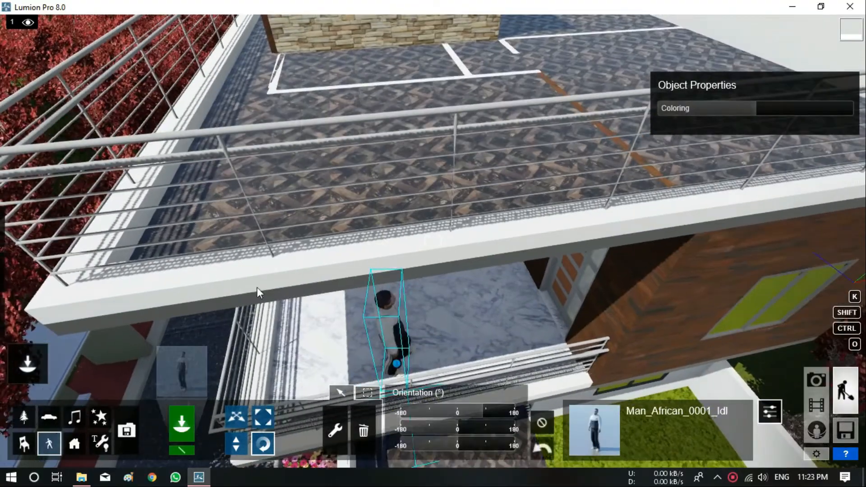
drag(398, 364, 123, 402)
key(s)
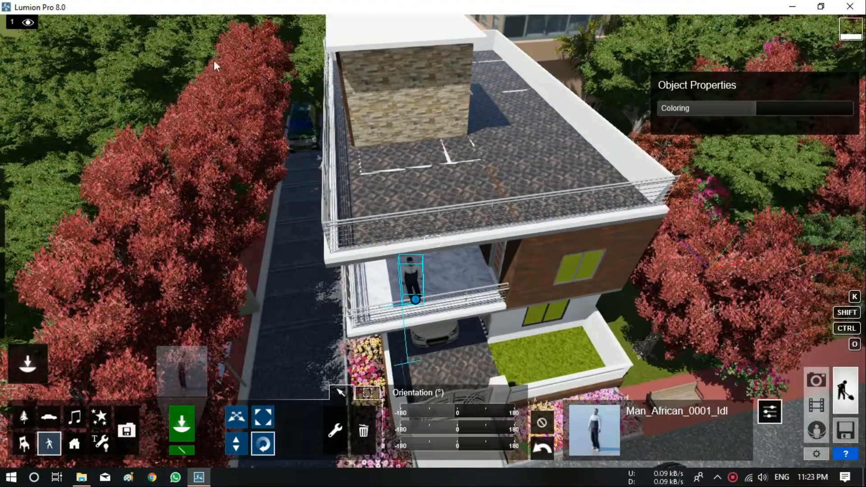
key(s)
right_drag(214, 61, 281, 388)
key(s)
key(w)
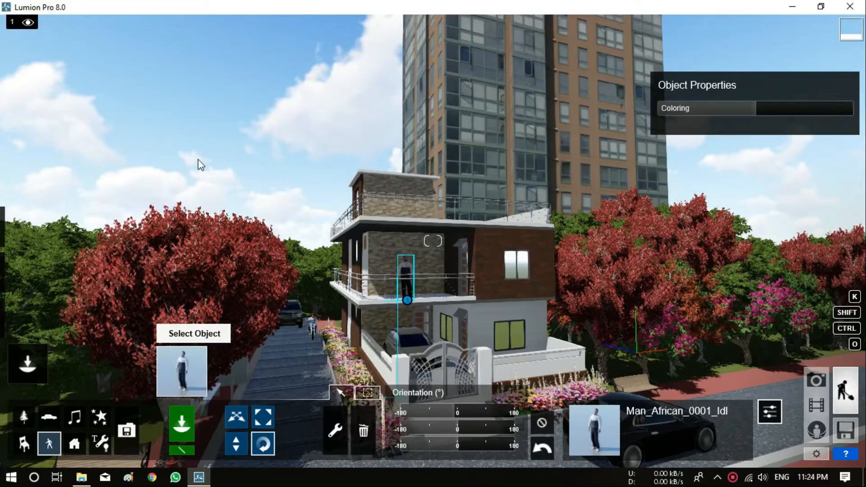
click(396, 423)
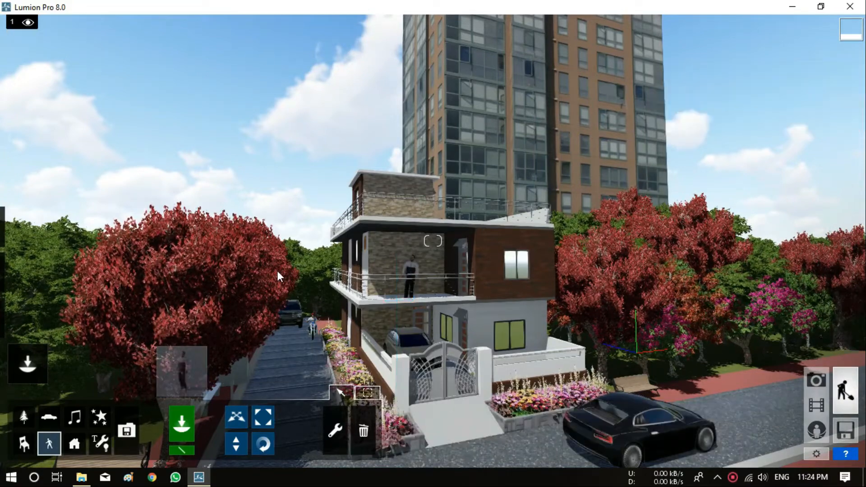
Replace the roadside paving's material with the reddish-brown Poliigon paving from the outdoor stone materials and save the change
scroll(237, 53, down, 5)
scroll(565, 61, up, 3)
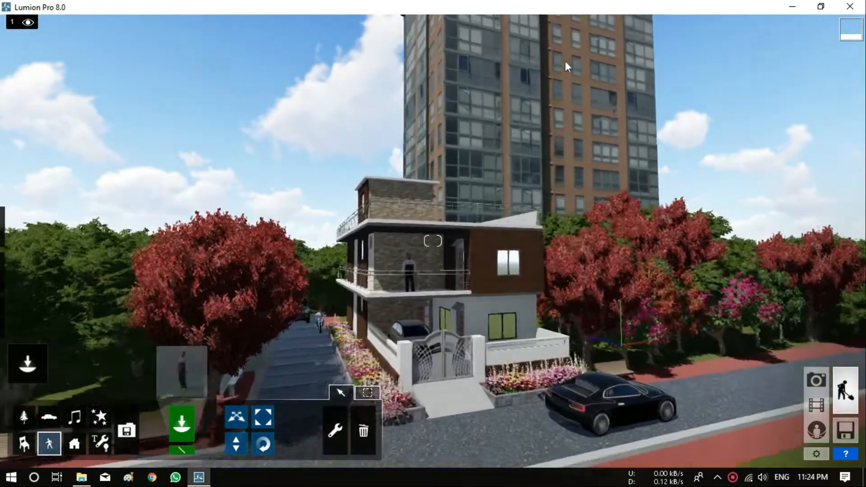
scroll(565, 61, down, 2)
click(28, 319)
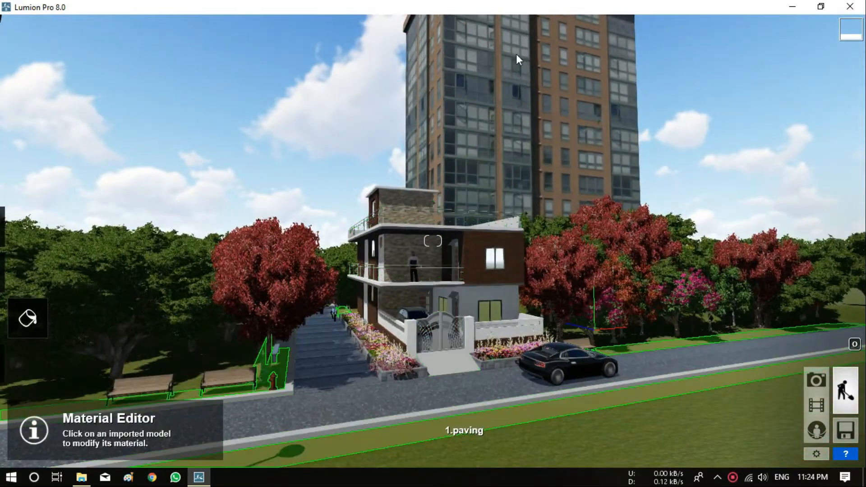
click(517, 53)
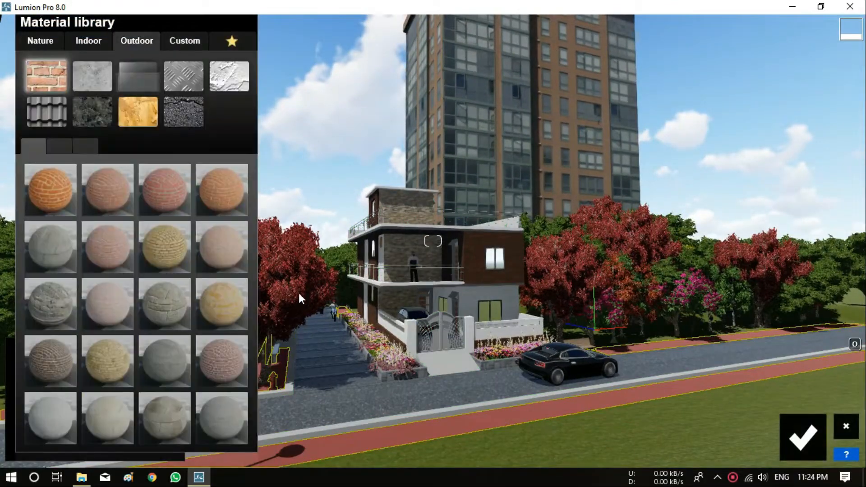
click(92, 112)
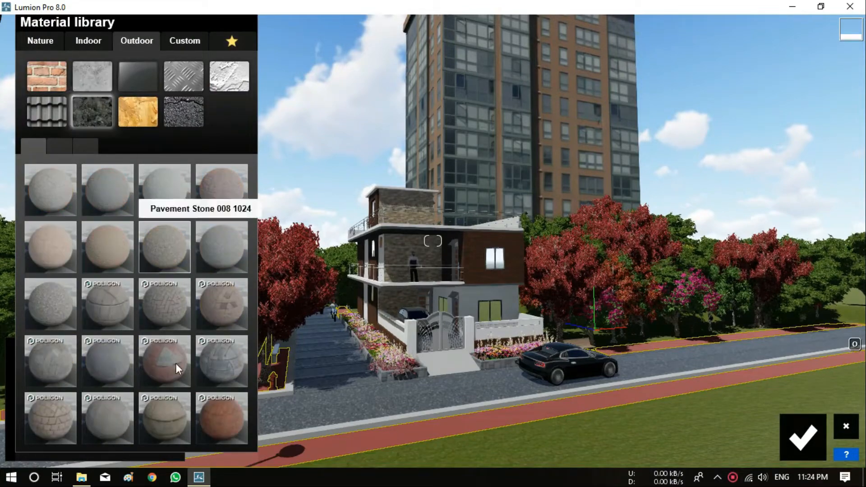
click(168, 305)
click(56, 159)
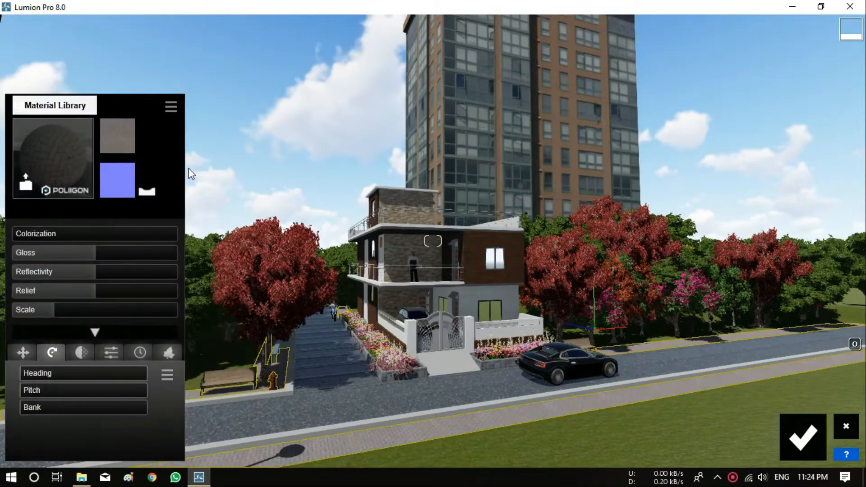
click(221, 419)
key(w)
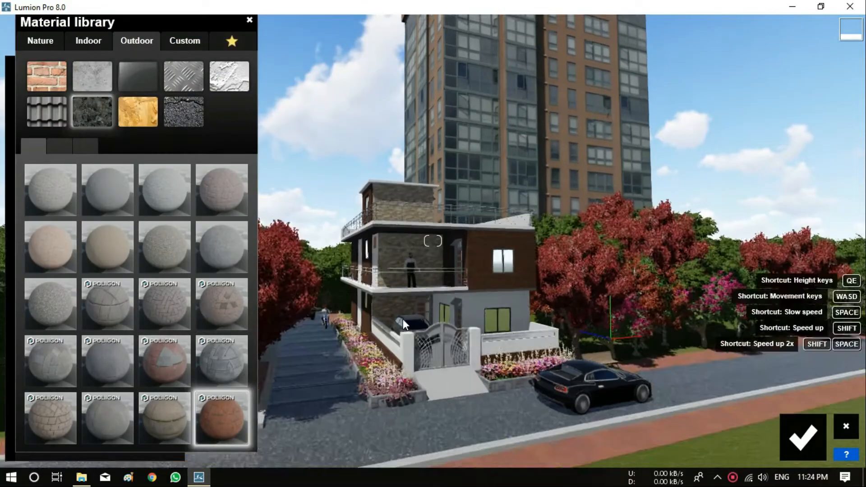
click(803, 437)
Examine the main house's facade, balcony, gate and side lane from several heights and angles
key(w)
key(w)
right_drag(252, 370, 191, 378)
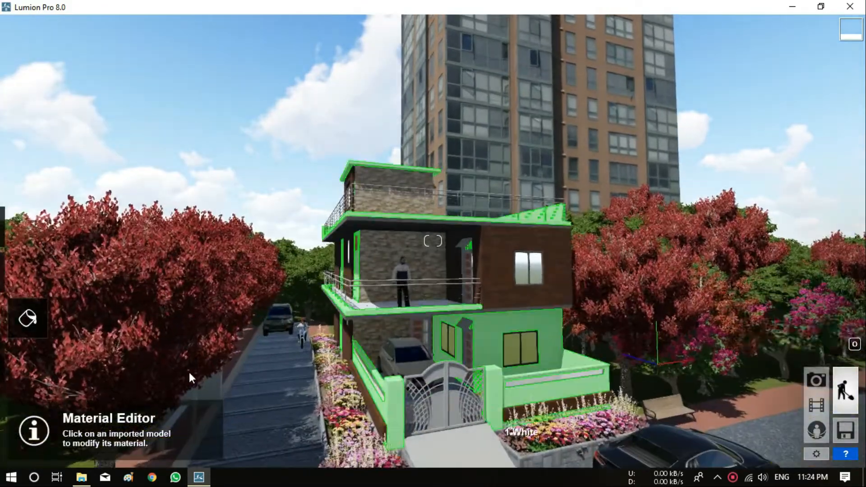
scroll(192, 379, up, 1)
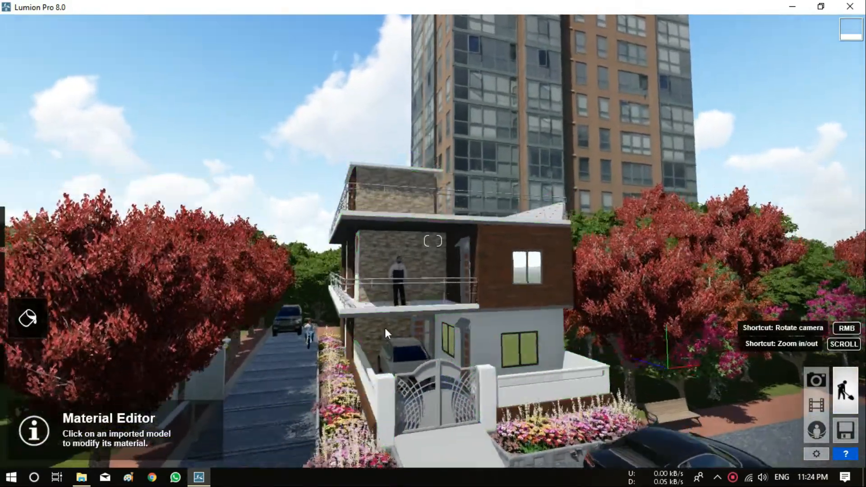
key(q)
right_drag(386, 334, 511, 289)
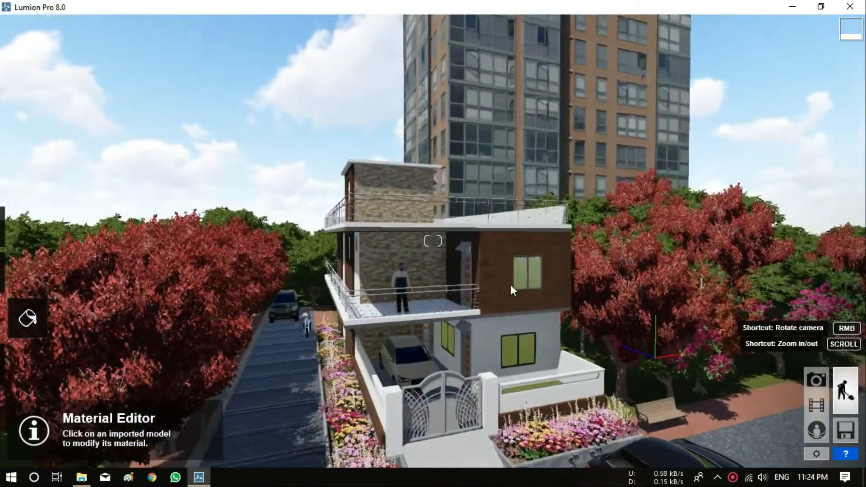
key(e)
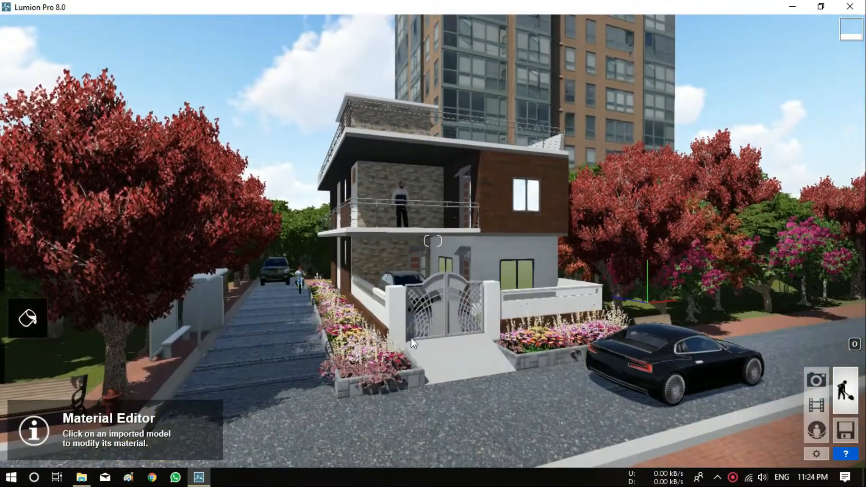
key(w)
key(a)
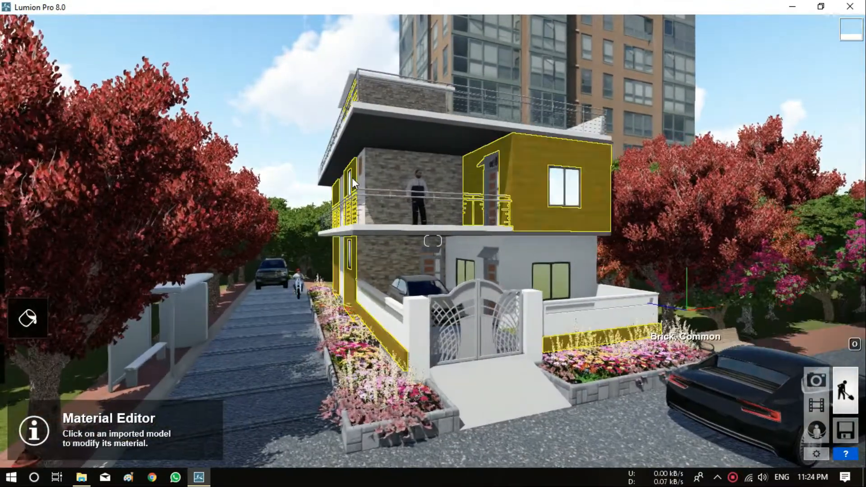
key(a)
right_drag(557, 330, 546, 349)
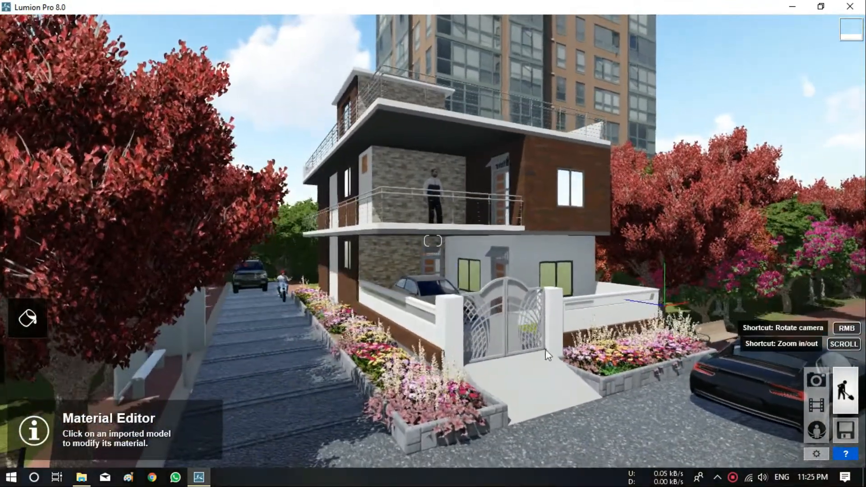
key(d)
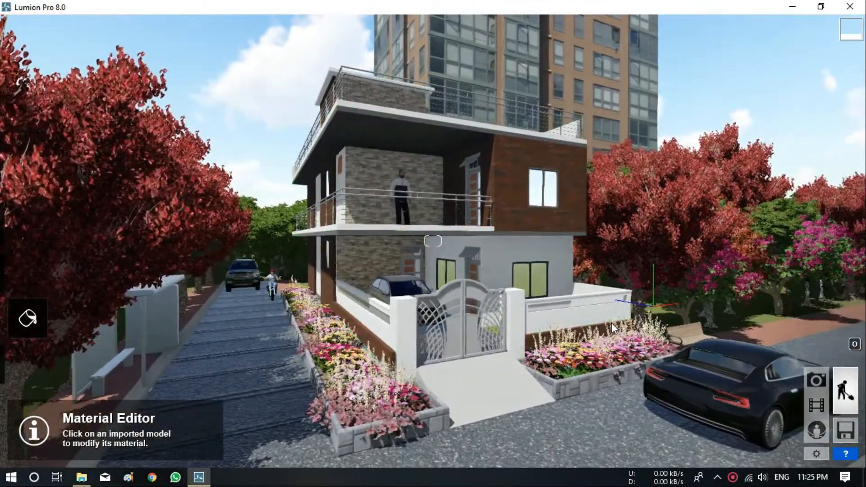
key(w)
key(s)
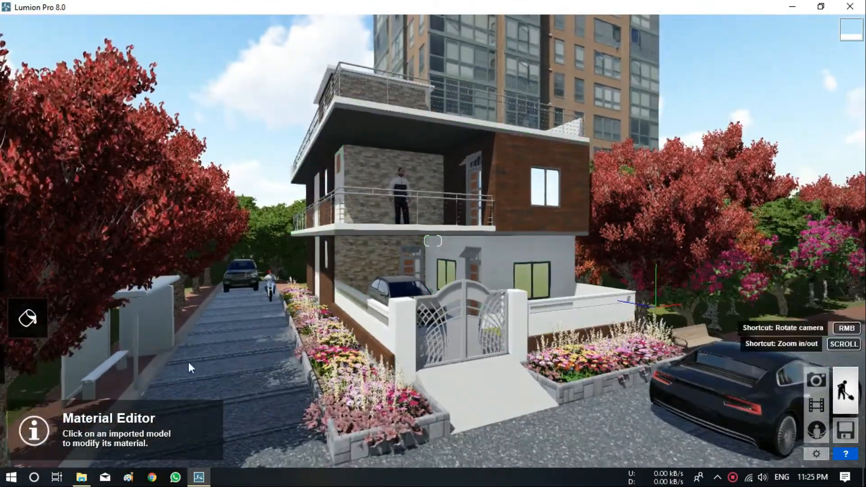
key(a)
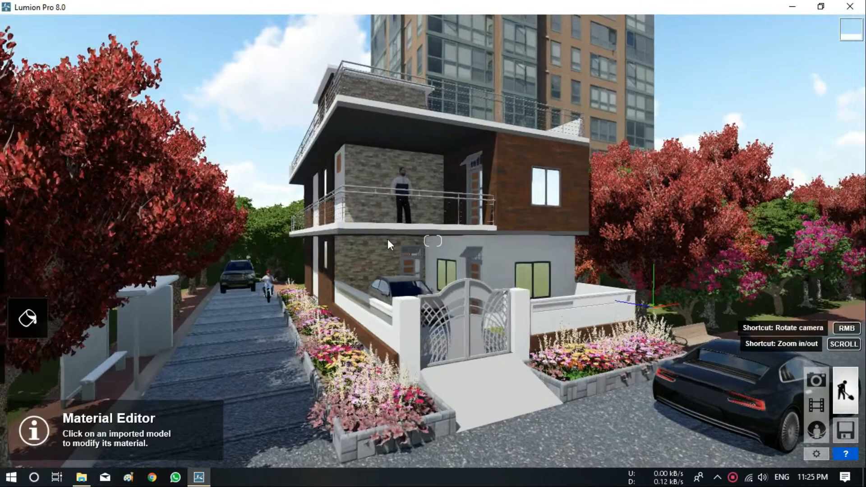
right_drag(388, 244, 389, 197)
key(d)
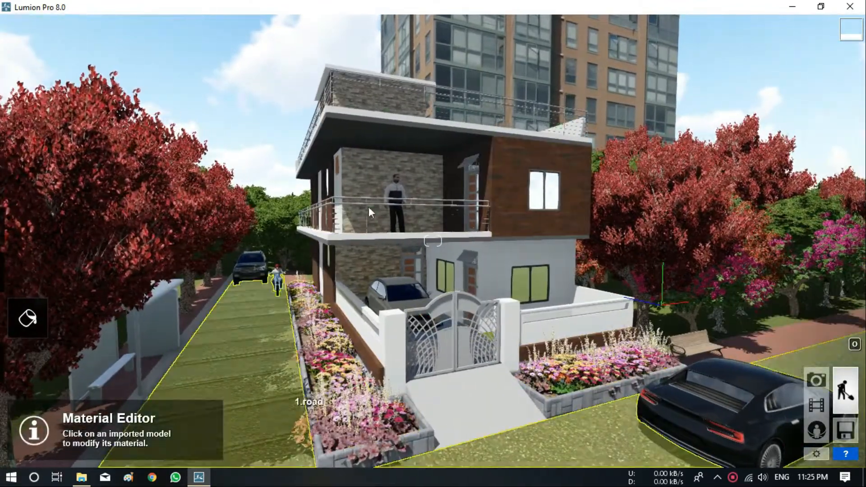
Choose the Duck_002_Flying model, place it near the red trees beside the side lane, and clear the selection
click(28, 364)
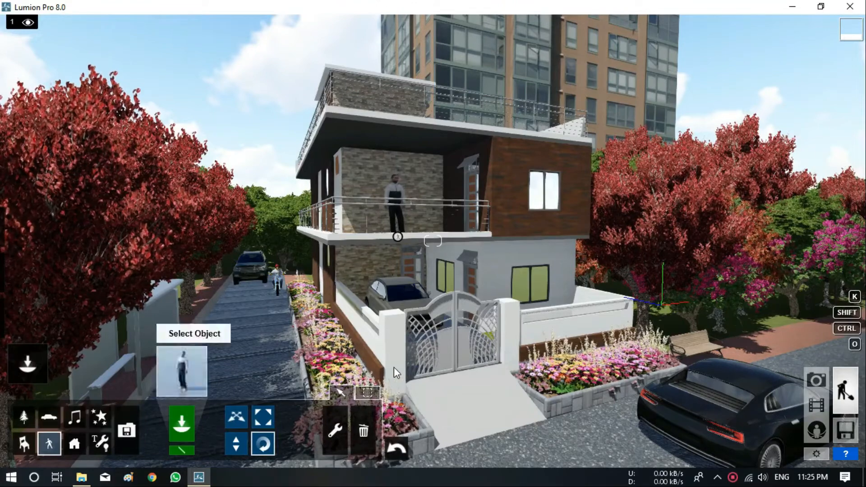
click(181, 371)
click(376, 48)
click(349, 167)
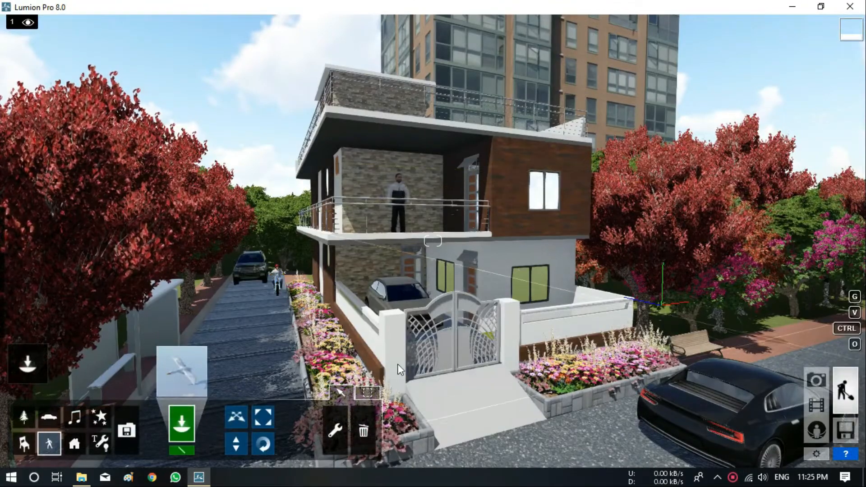
click(452, 301)
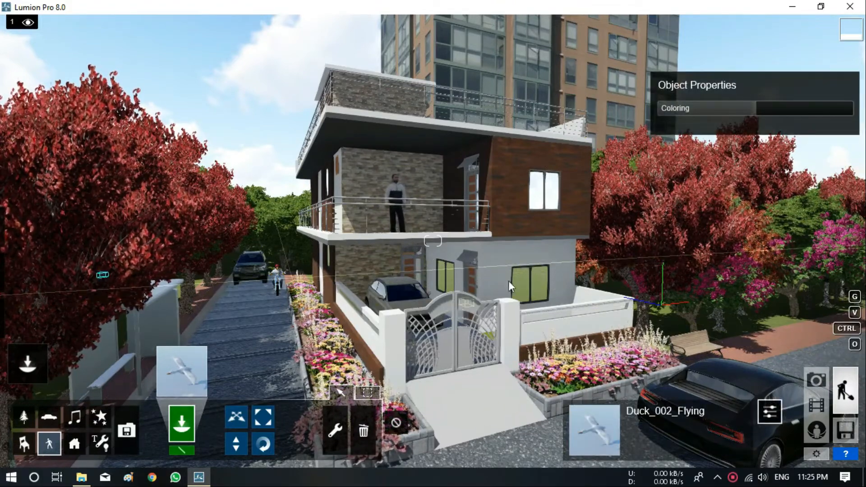
key(shift+s)
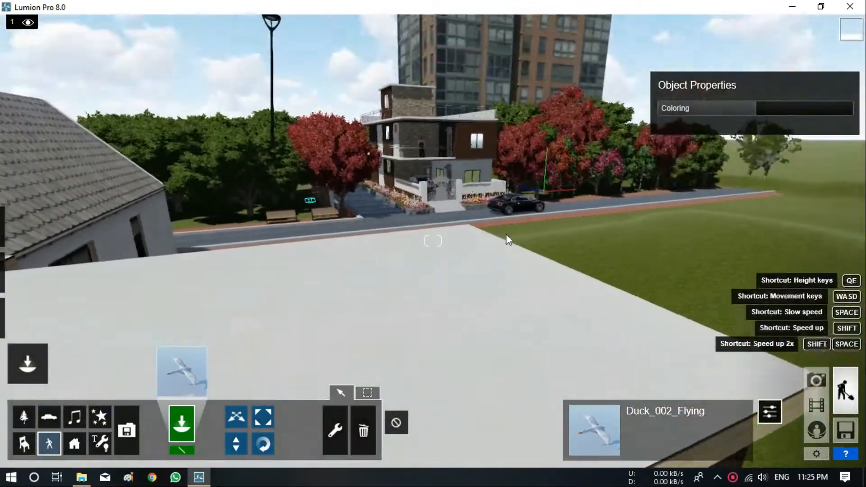
right_drag(506, 234, 684, 394)
key(shift+w)
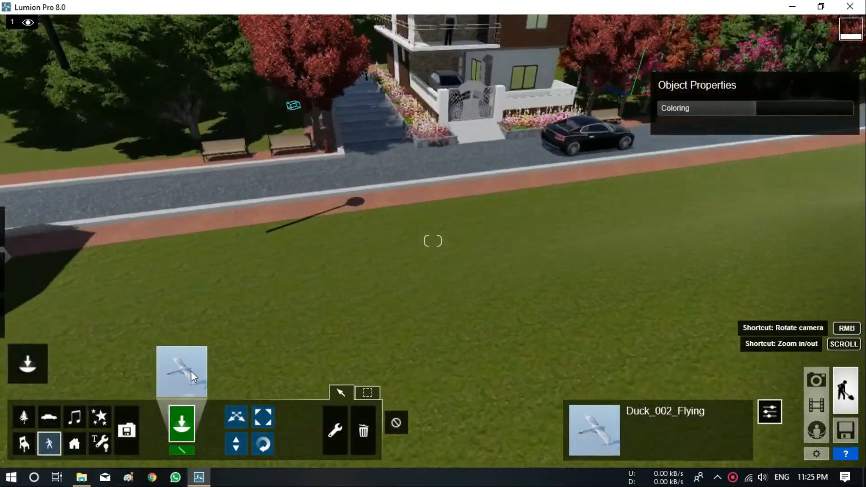
click(396, 423)
right_drag(591, 452, 61, 344)
key(w)
key(q)
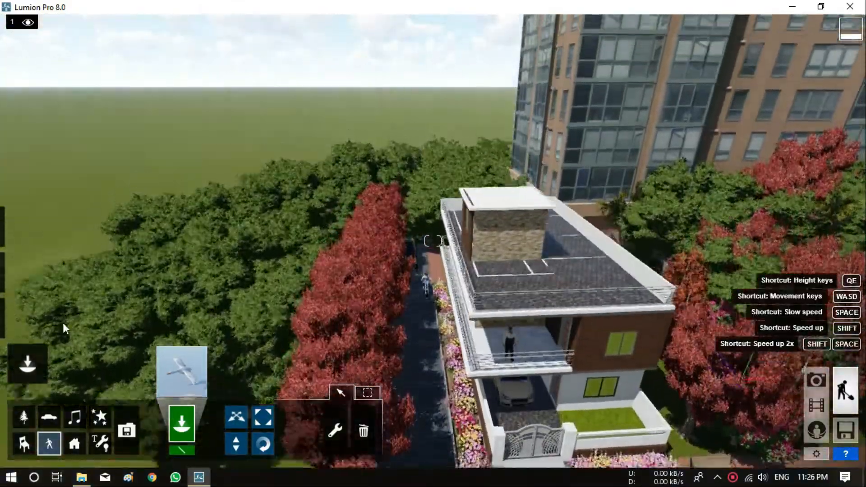
Add a Duck_002_Flying and a Duck_001_Flying bird above the trees around the main house
key(d)
click(182, 372)
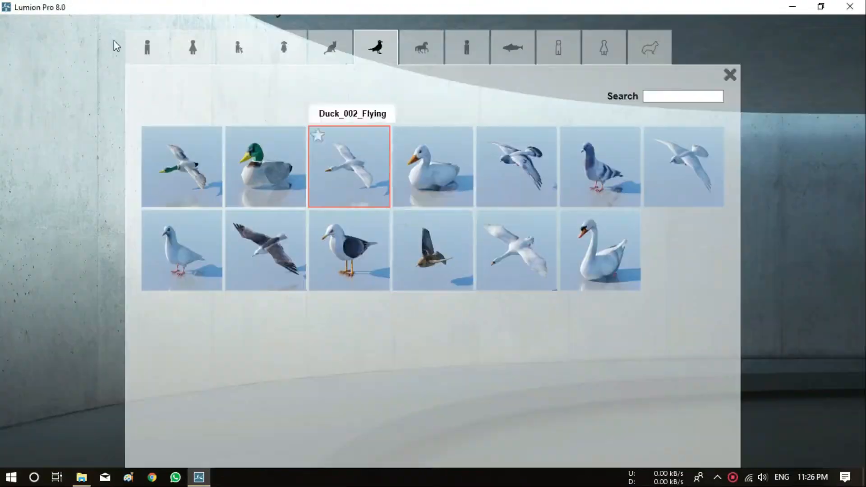
click(317, 136)
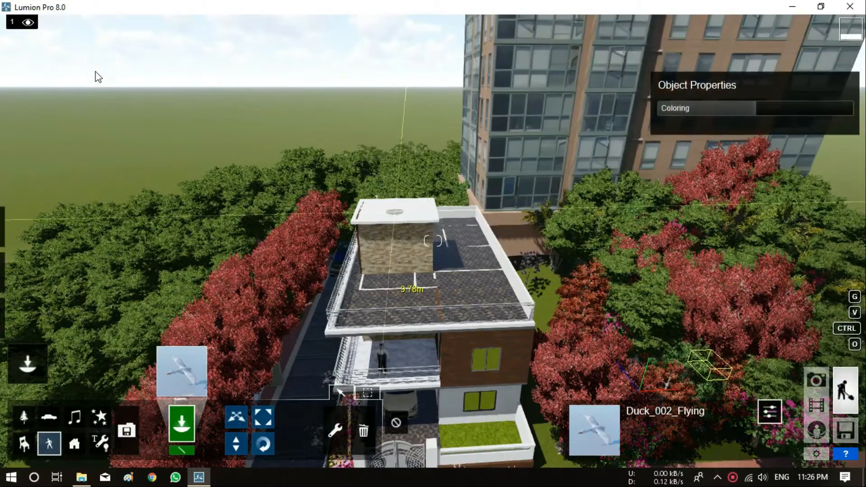
click(182, 372)
click(183, 163)
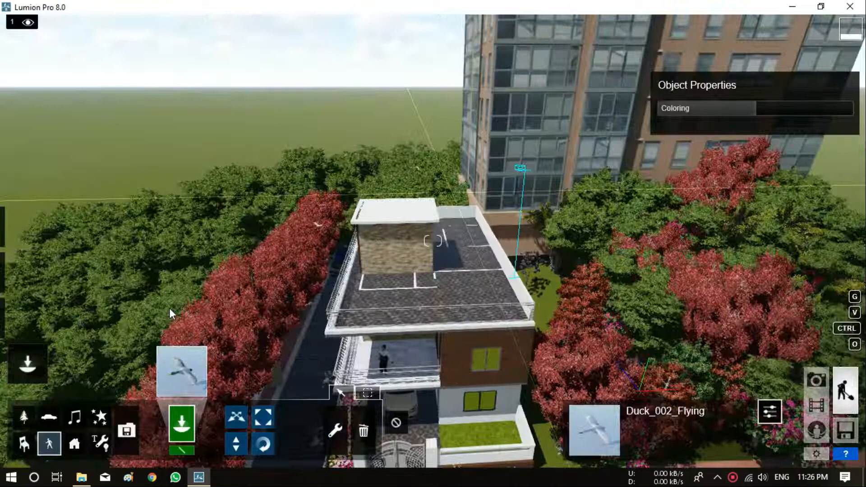
click(207, 297)
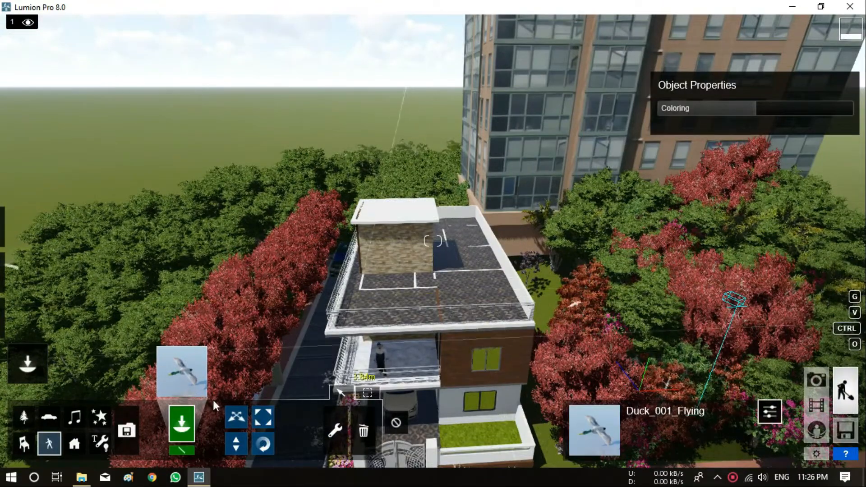
Choose the Sparrow_001_Flying model and place it over the main house's roof terrace
click(182, 372)
click(429, 247)
click(514, 407)
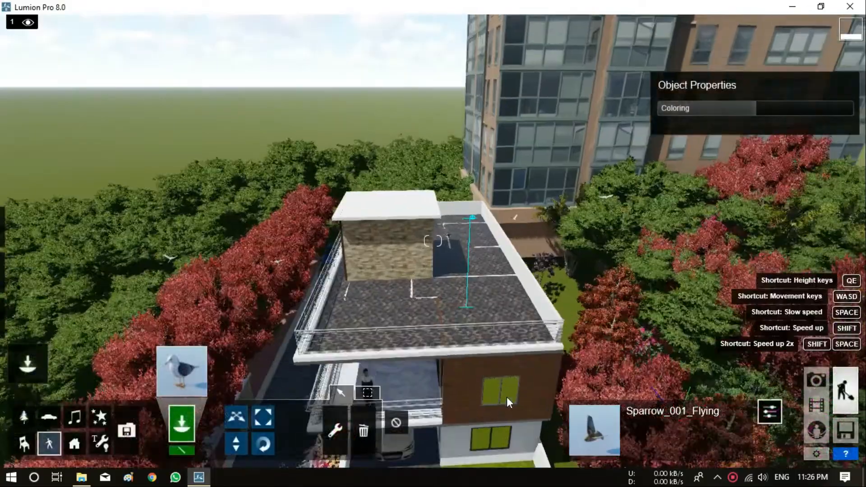
Place a Seagull_001_Idle and a Pigeon_002_Idle side by side at the roof terrace's front corner farthest from the side lane
key(w)
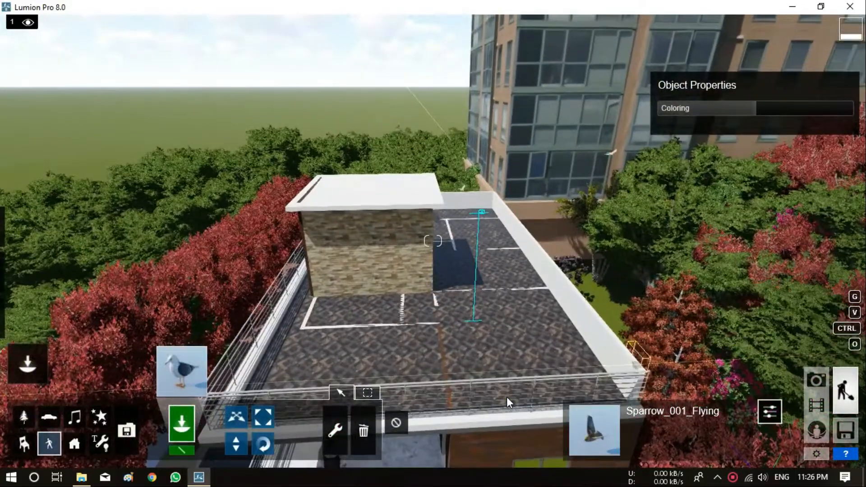
click(636, 344)
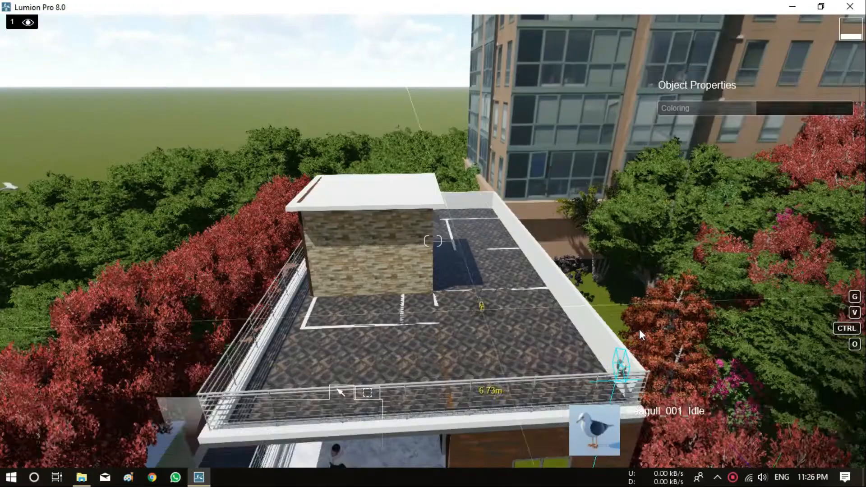
click(640, 332)
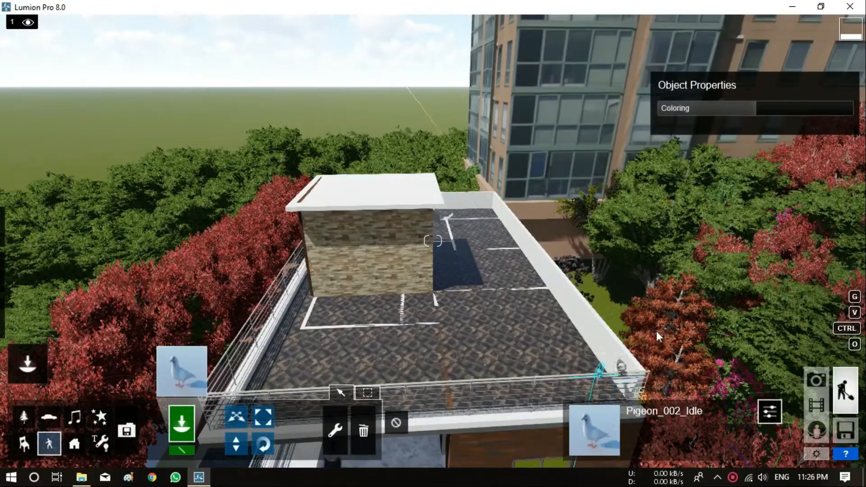
Choose the Seagull_001_Idle model and place it in the front flower bed between the gate and the black car
key(s)
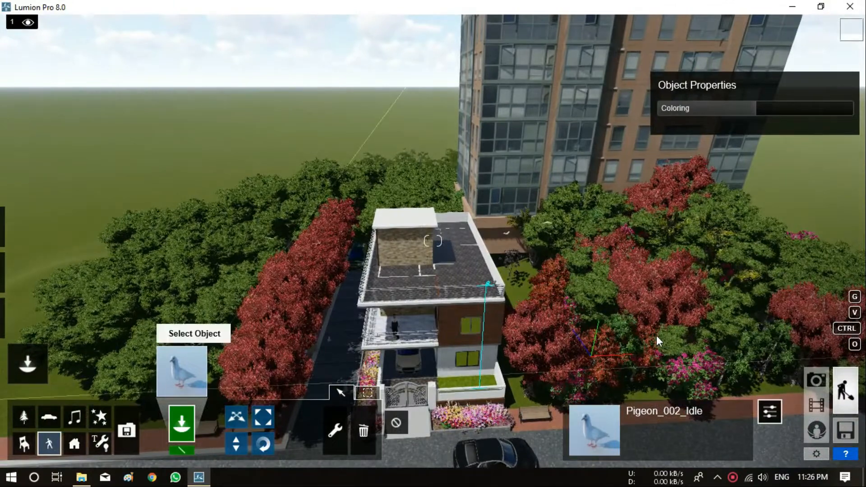
click(182, 372)
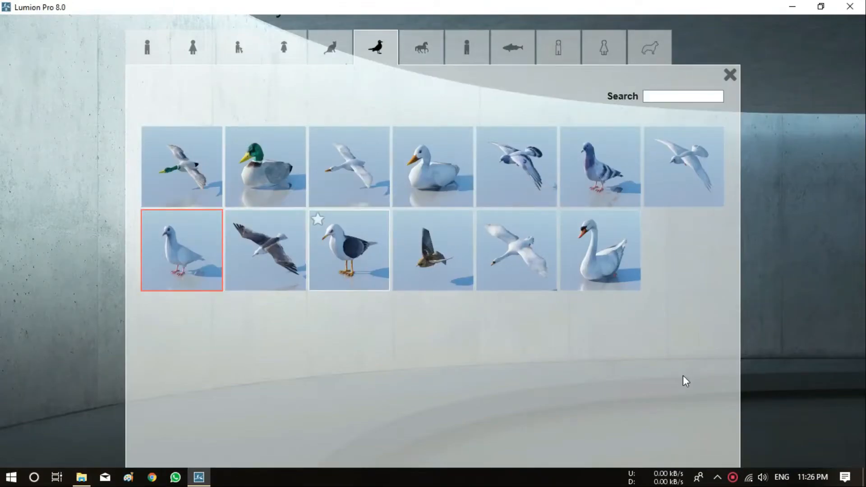
click(349, 251)
key(d)
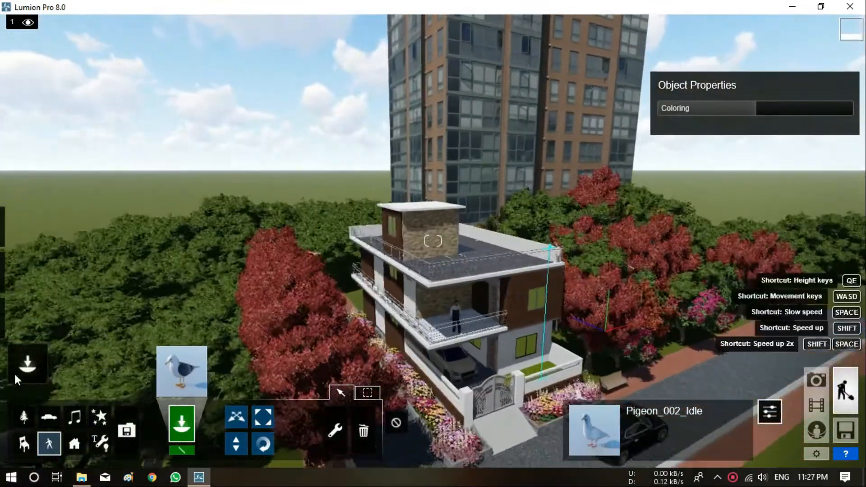
key(w)
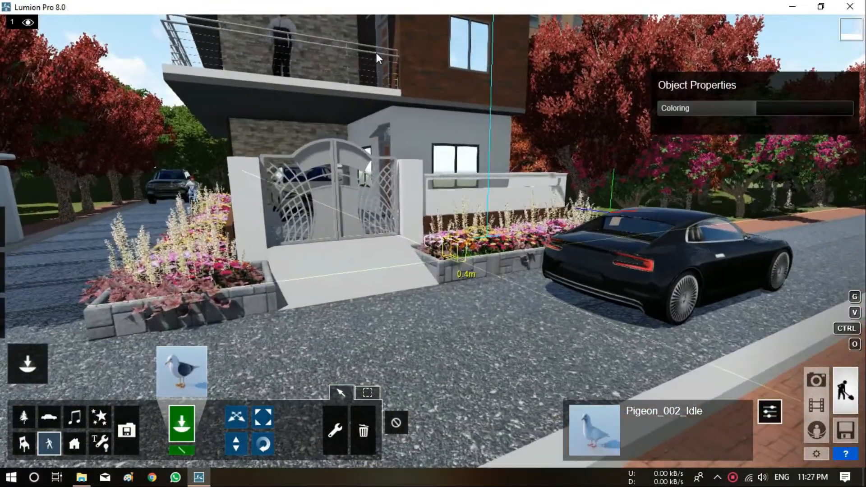
click(453, 257)
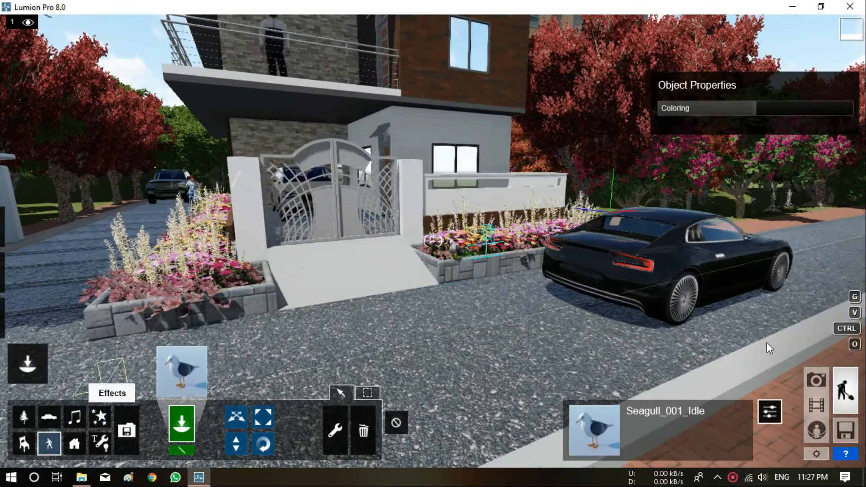
Choose the LampPost_001 model from the outdoor object library's lighting category
click(75, 444)
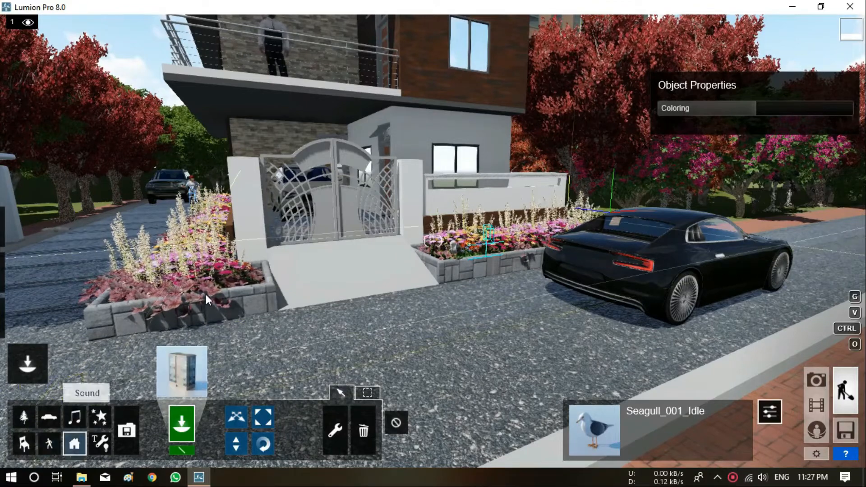
click(182, 371)
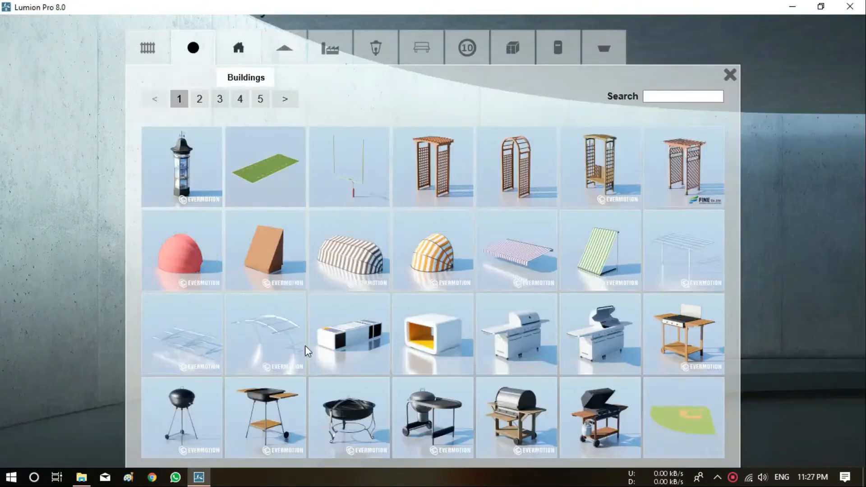
click(239, 48)
click(284, 48)
click(376, 48)
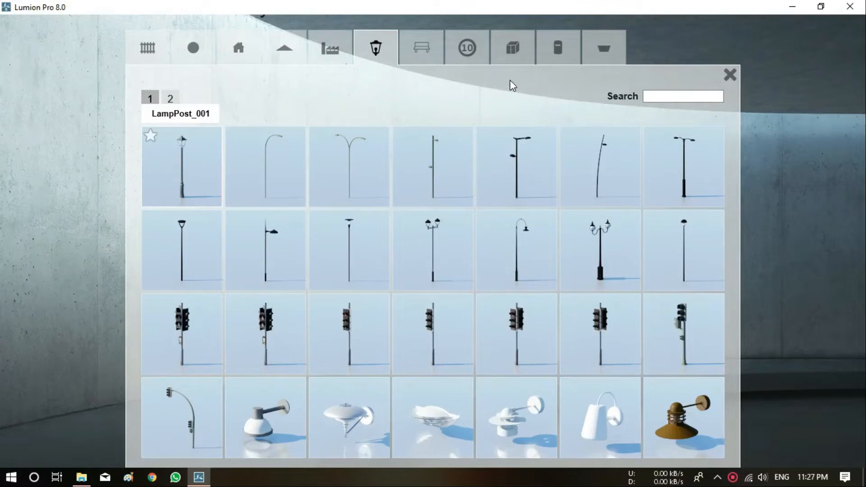
click(182, 167)
Place a lamp post on top of each of the two gate pillars
key(s)
right_drag(497, 91, 502, 257)
key(w)
click(225, 180)
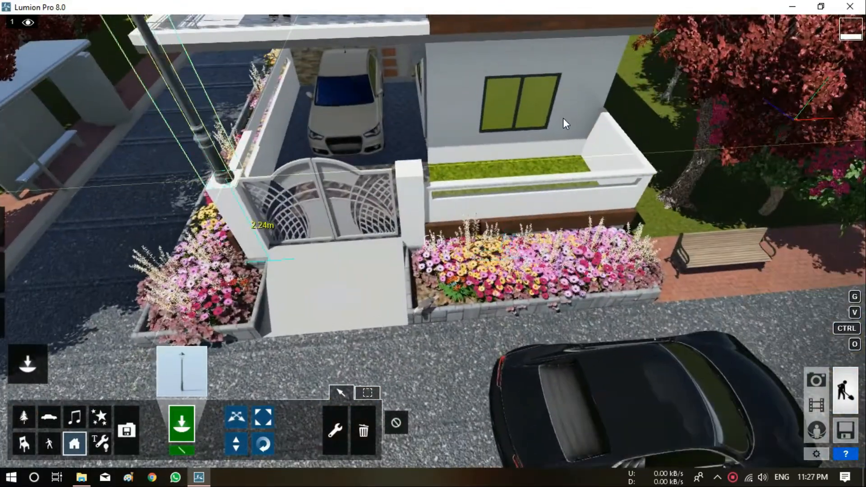
click(410, 170)
Lower both lamp posts into the gate pillars so only their lanterns stand above the tops
click(236, 444)
drag(411, 168, 416, 272)
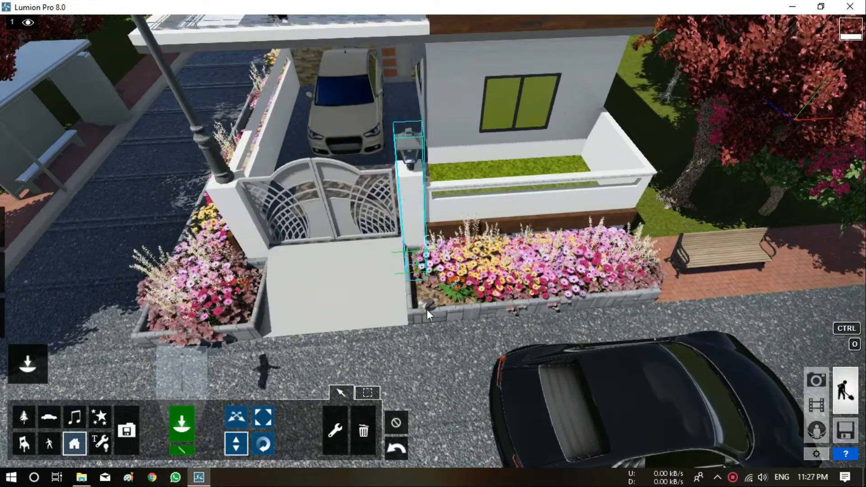
drag(224, 178, 282, 282)
Examine the gate lanterns, facade, side lane and street from several heights and angles
key(s)
right_drag(397, 212, 229, 185)
key(w)
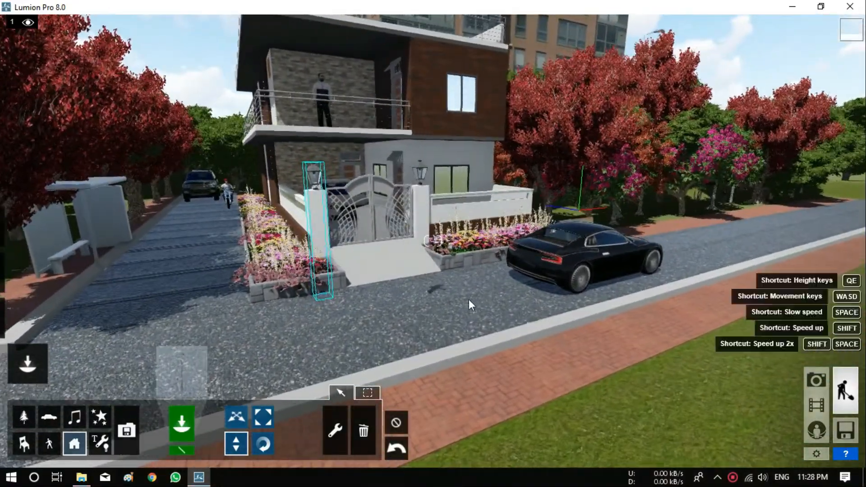
key(w)
key(s)
right_drag(490, 292, 459, 226)
key(w)
key(s)
key(w)
key(w)
key(a)
key(a)
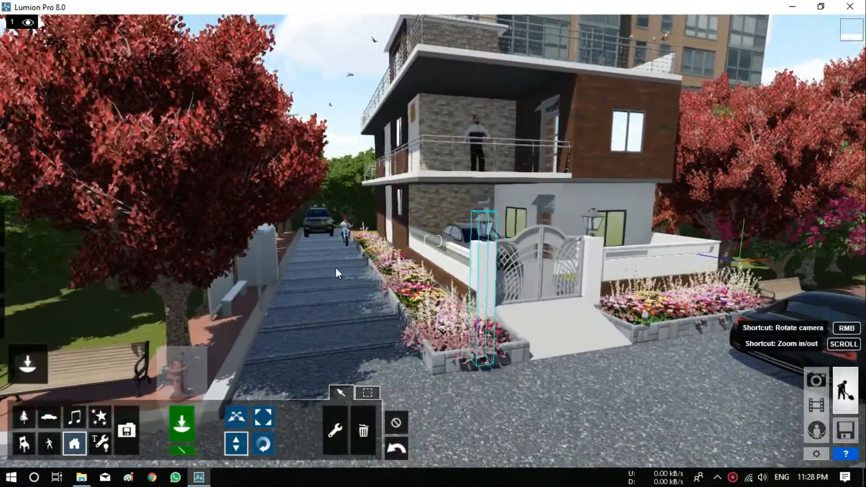
key(q)
key(w)
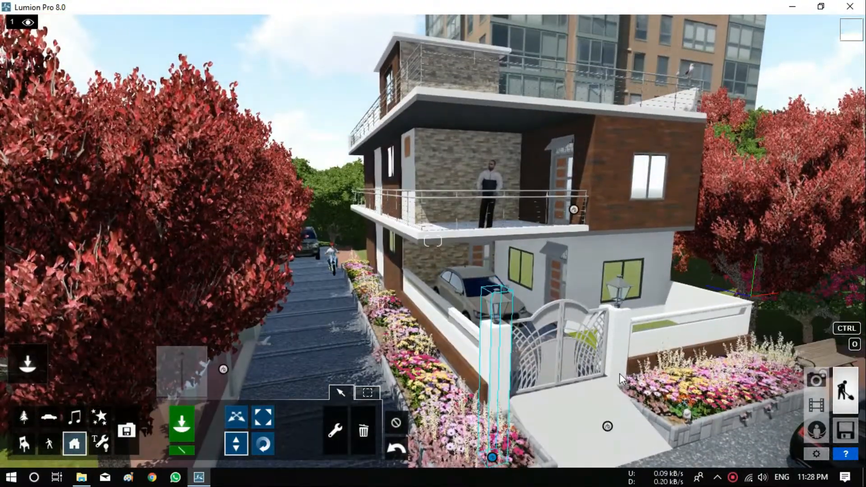
key(w)
key(s)
key(s)
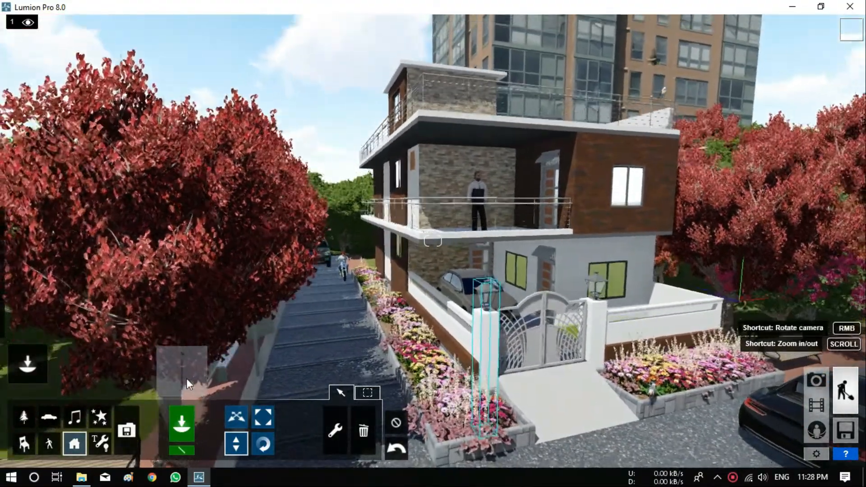
key(d)
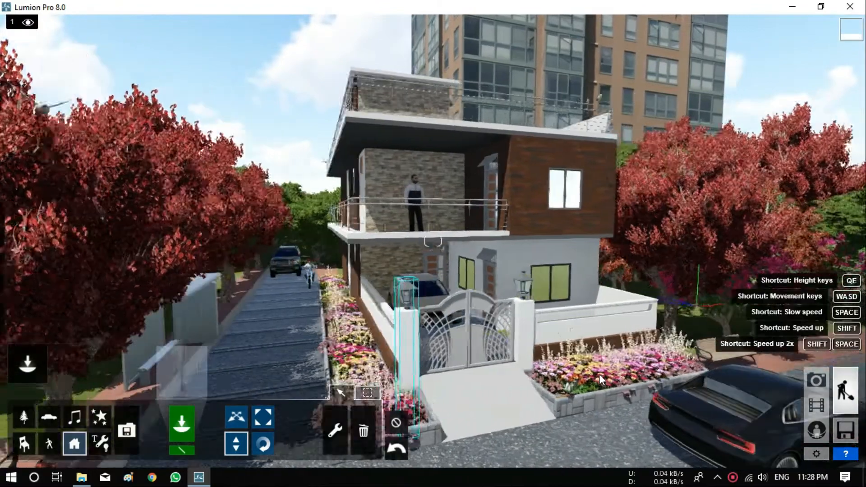
right_drag(599, 375, 452, 431)
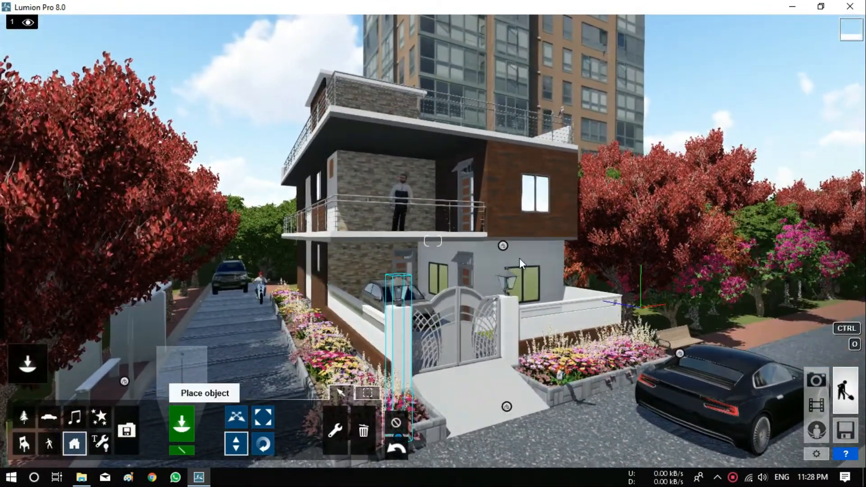
Place the walking Man_Asian_0006 model on the roadside paving beyond the bench and rotate him along the path
click(48, 444)
click(183, 373)
click(148, 48)
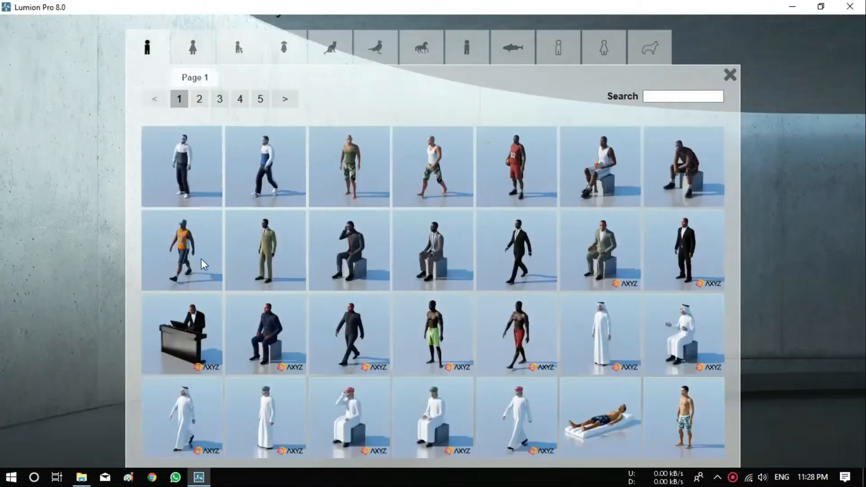
scroll(451, 333, down, 1)
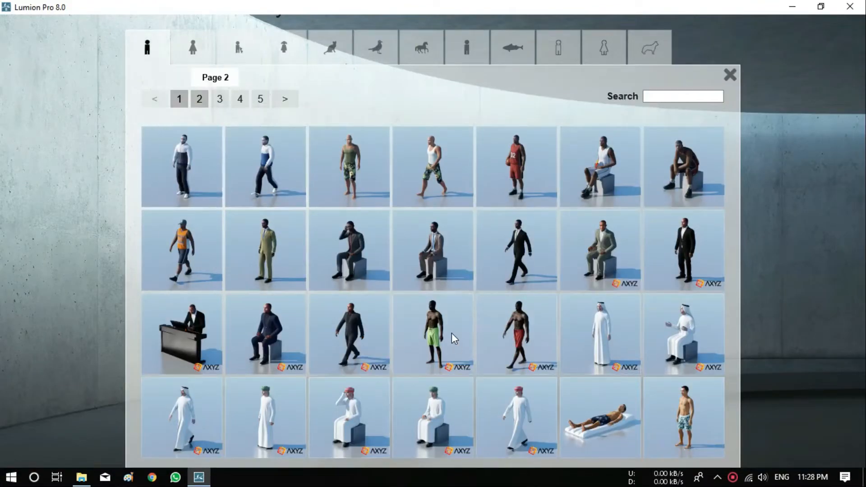
click(451, 333)
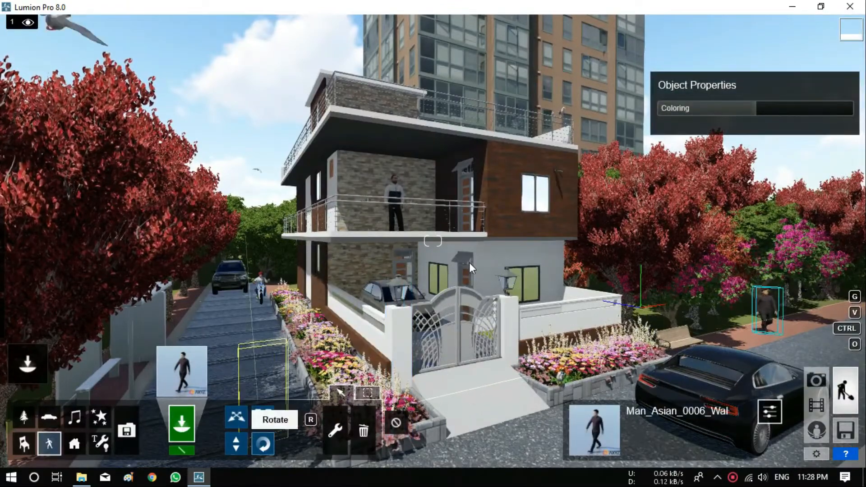
click(263, 444)
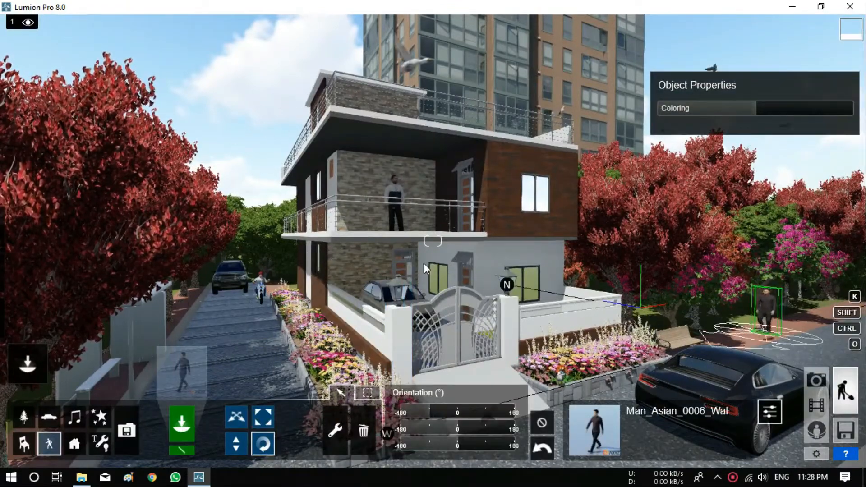
Place the Man_Asian_0007 bicycle model on the side lane beside the flower bed and rotate him to ride up the lane
click(182, 371)
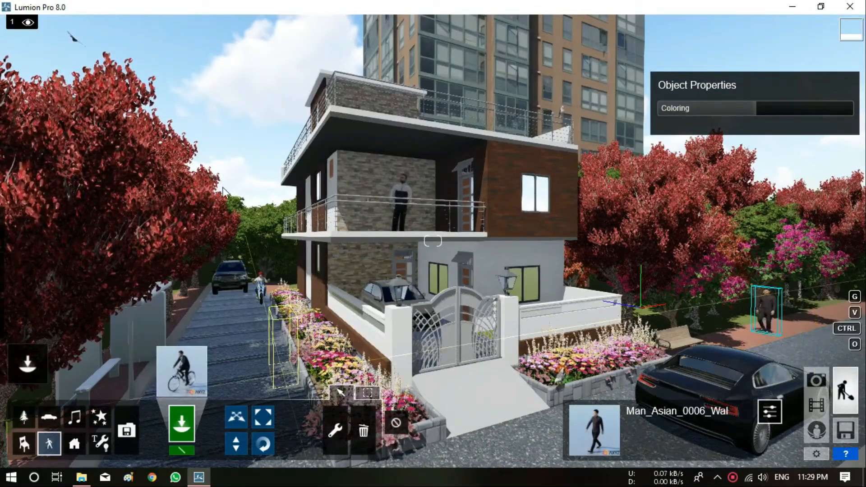
click(285, 375)
key(r)
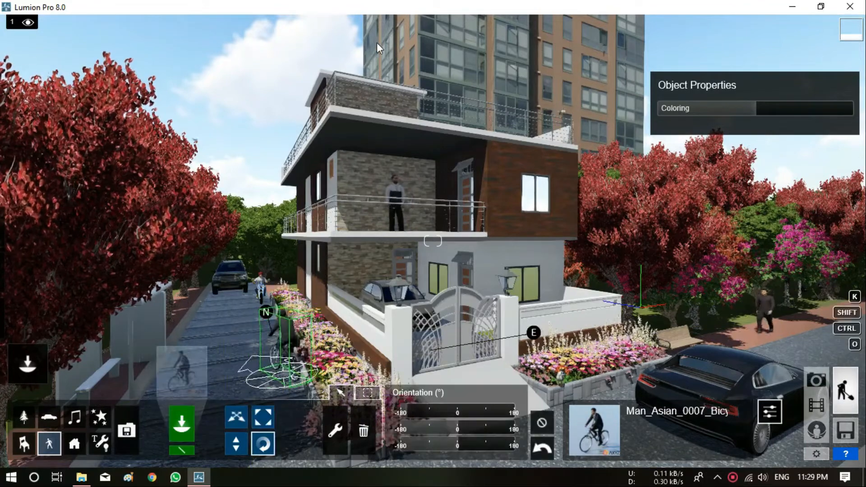
Move the cyclist across the side lane to the edge by the bus shelter and clear the selection
key(m)
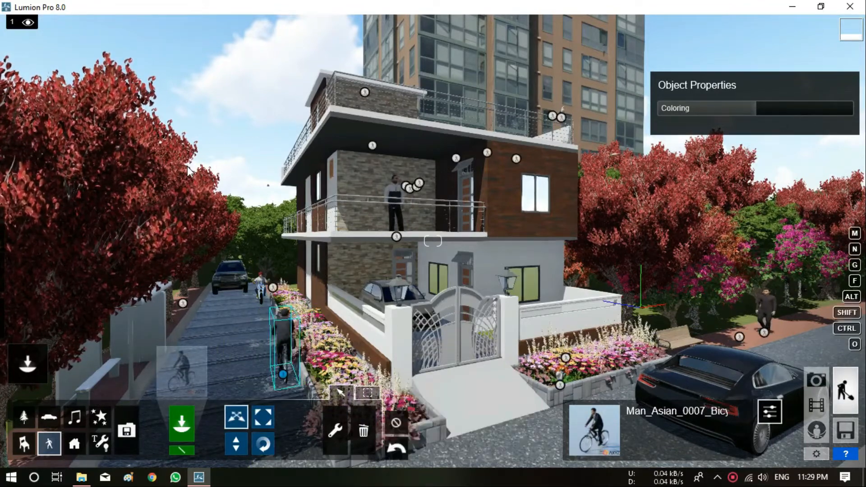
drag(283, 376, 275, 375)
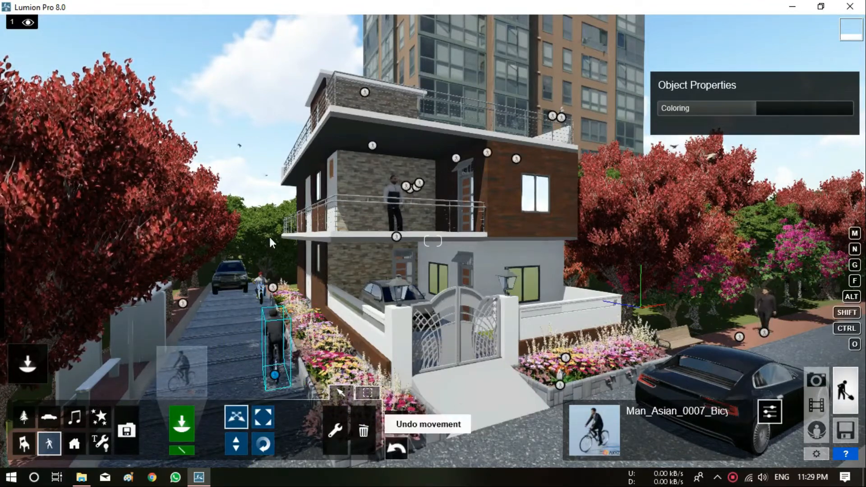
click(280, 215)
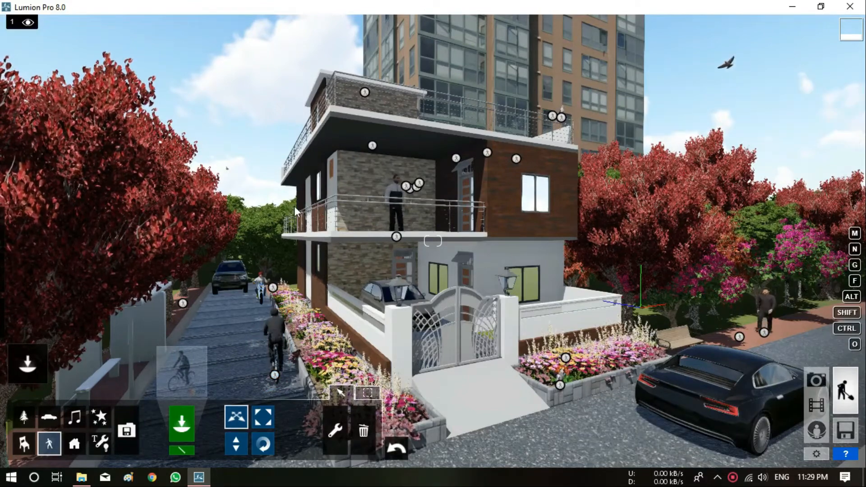
drag(275, 375, 162, 381)
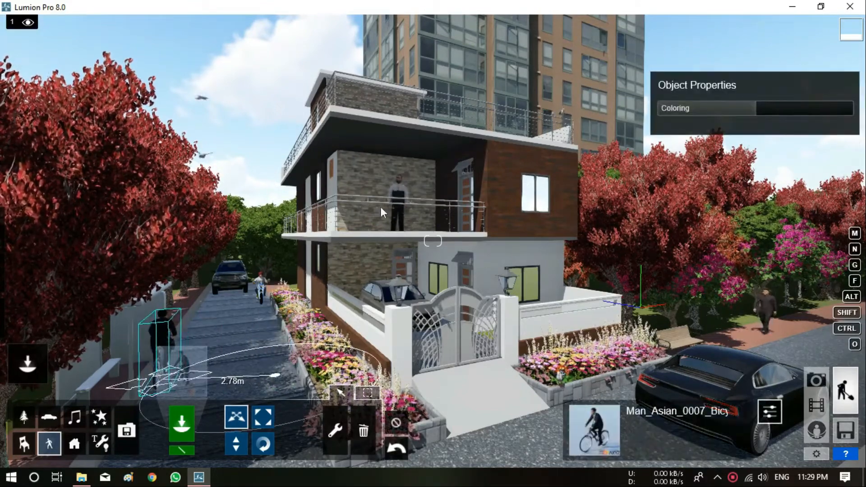
click(396, 423)
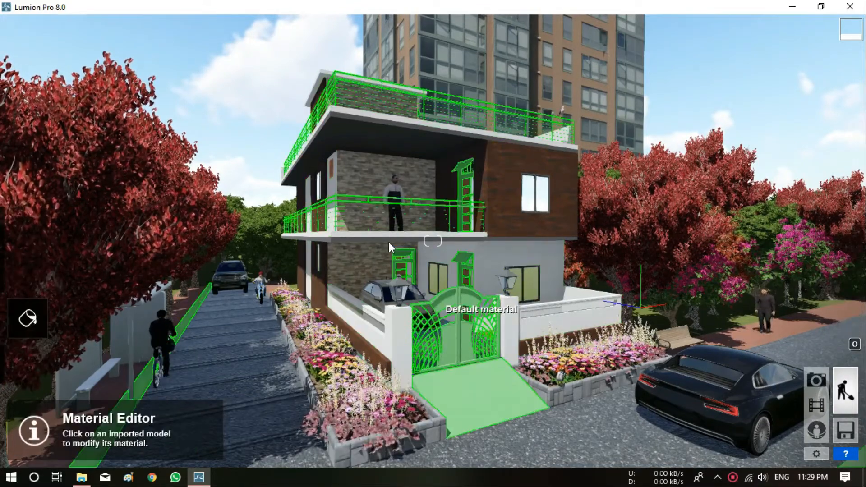
Open the shared default material of the gate, railings and driveway on the house and save the material settings
click(402, 258)
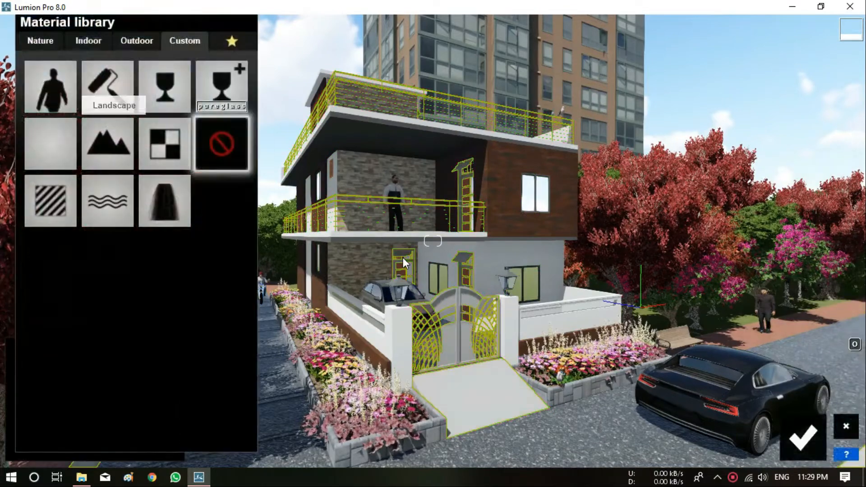
click(803, 437)
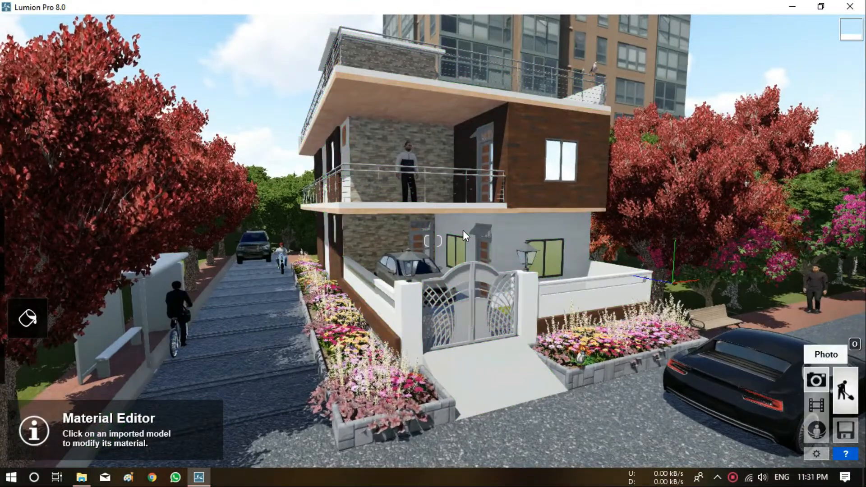
Switch to Photo mode and apply the Realistic style to Photo 1
click(817, 381)
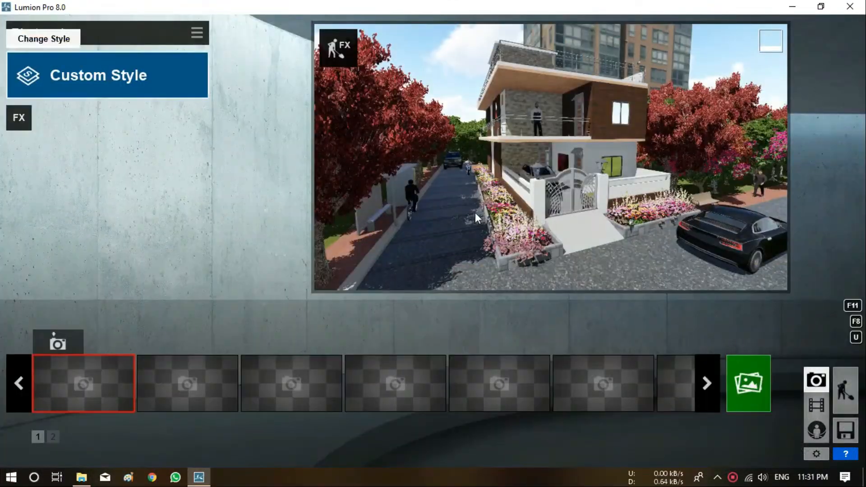
click(90, 75)
click(473, 215)
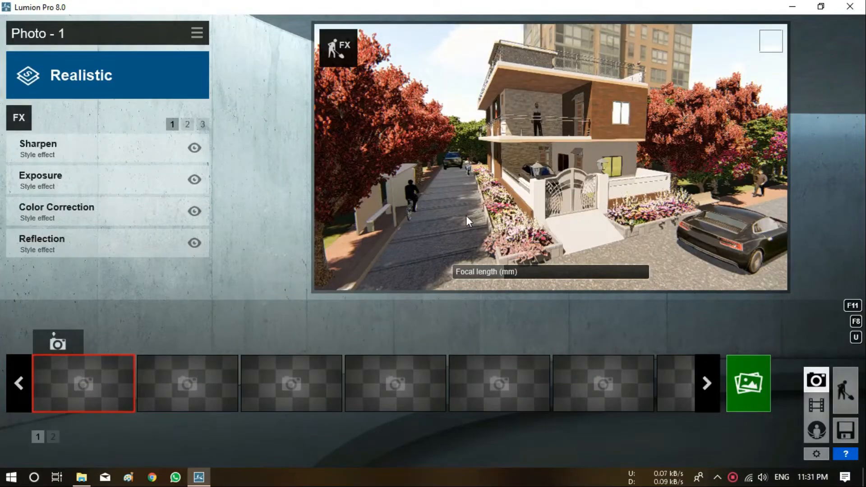
Examine the styled photo preview of the house, side lane and street from several camera positions
key(a)
scroll(414, 236, up, 3)
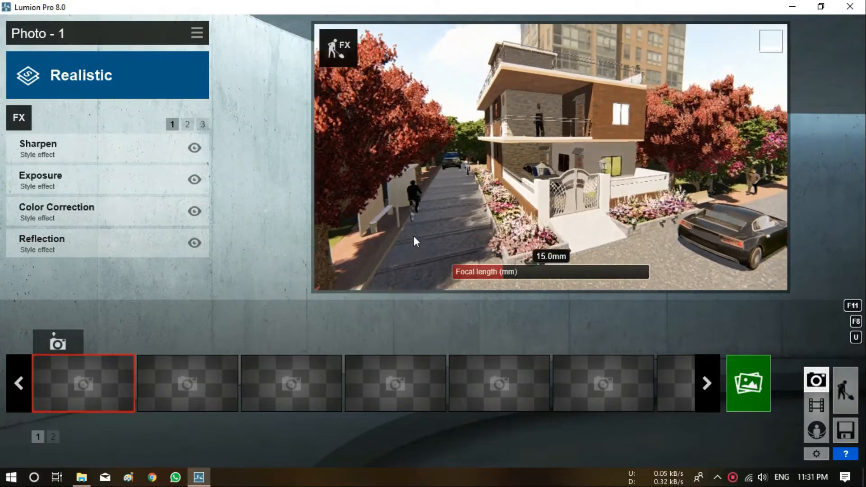
scroll(414, 237, down, 3)
right_drag(414, 236, 413, 236)
right_drag(53, 445, 598, 340)
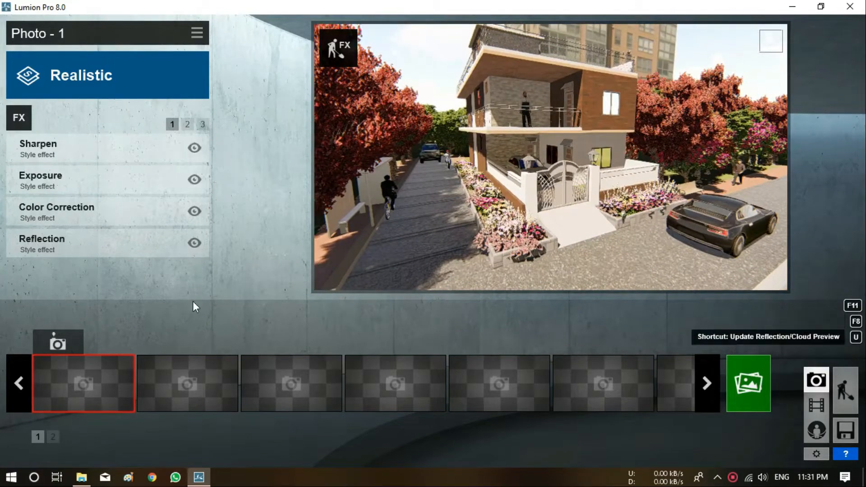
key(d)
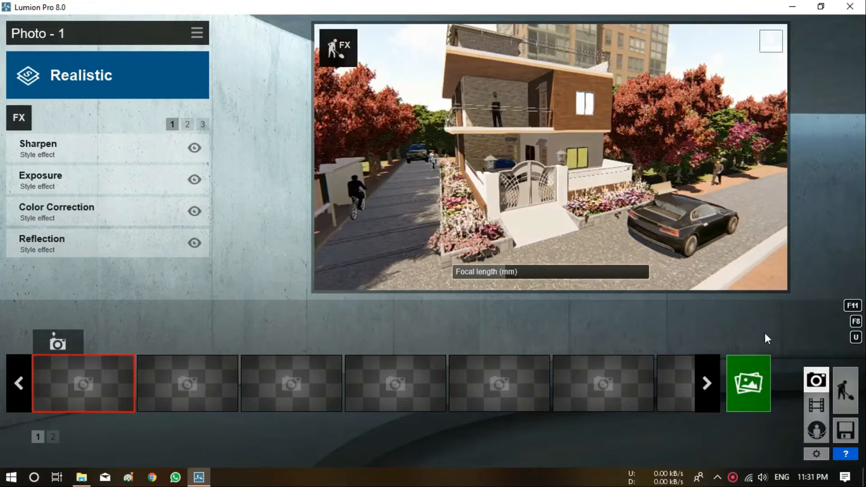
key(d)
right_drag(725, 339, 285, 383)
key(q)
key(a)
key(a)
key(d)
key(a)
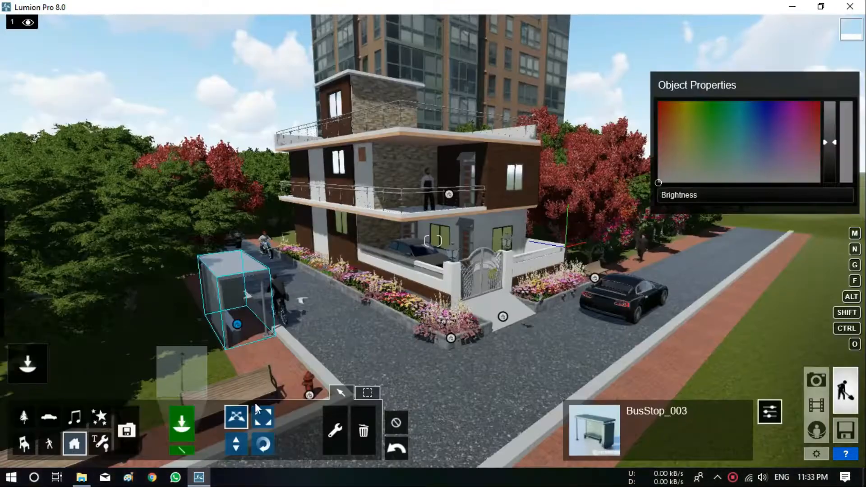
Frame an elevated corner view of the house with the bus stop, flower beds and parked car, and bring it into Photo mode
key(w)
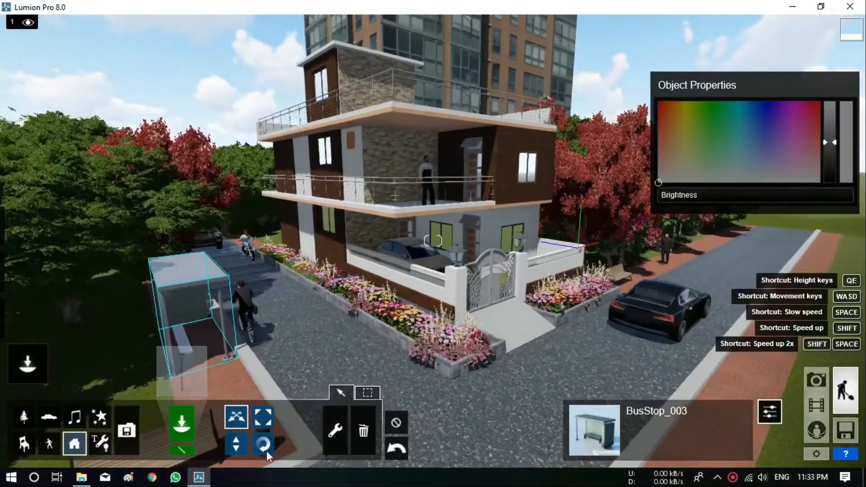
key(s)
right_drag(243, 350, 278, 375)
key(w)
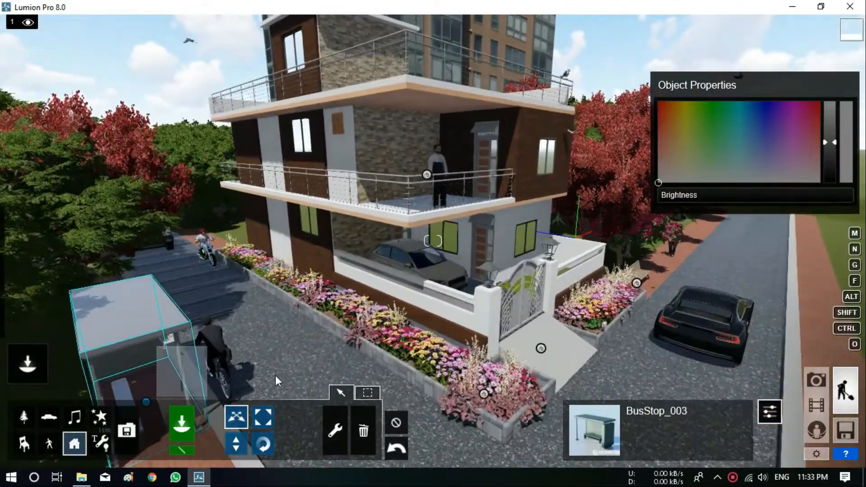
key(q)
key(s)
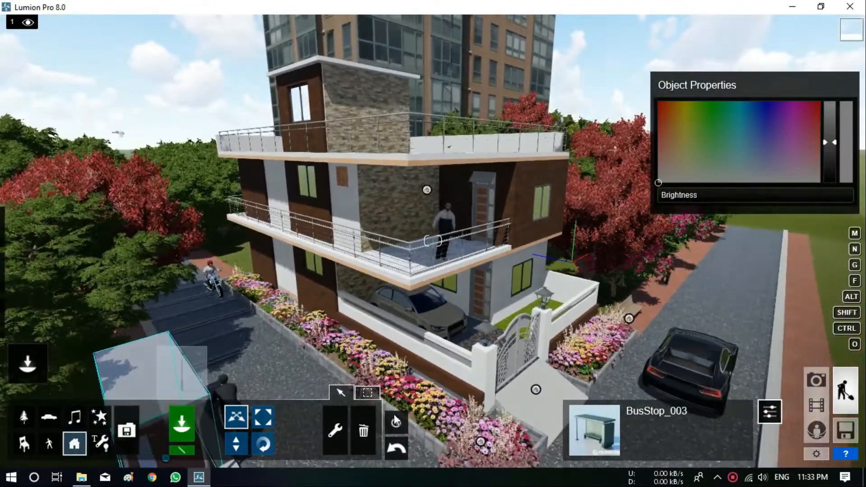
right_drag(273, 376, 273, 376)
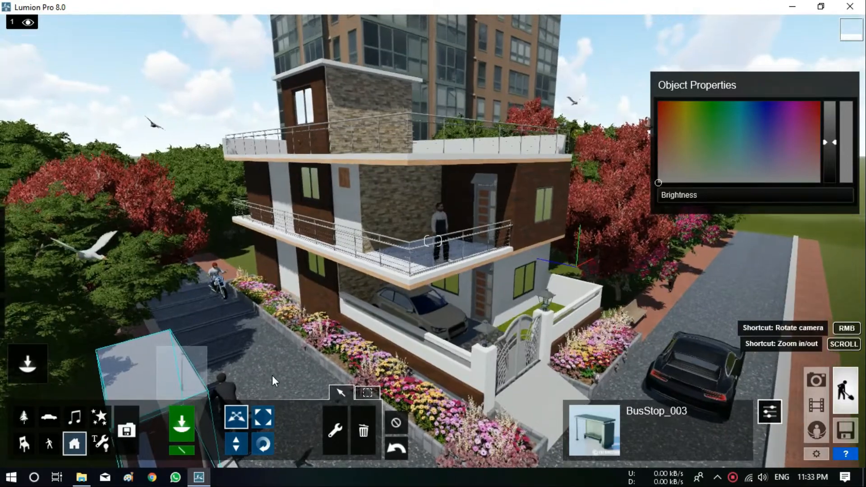
key(d)
right_drag(163, 381, 163, 380)
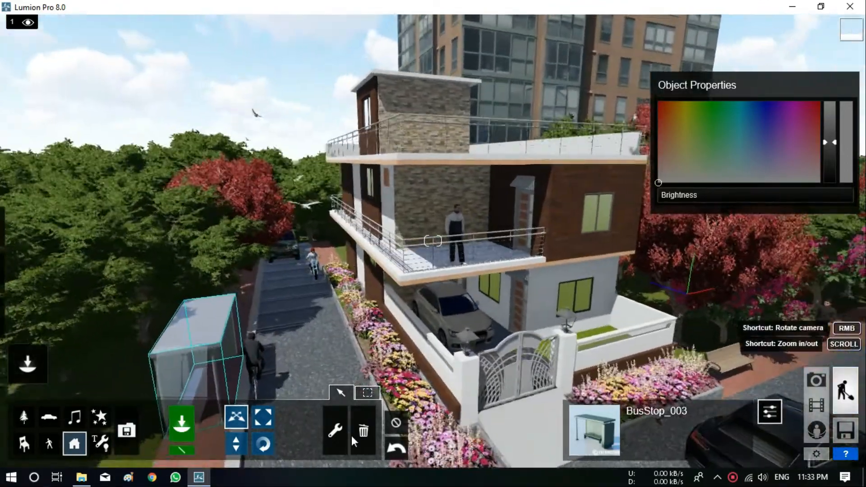
key(a)
right_drag(521, 361, 521, 361)
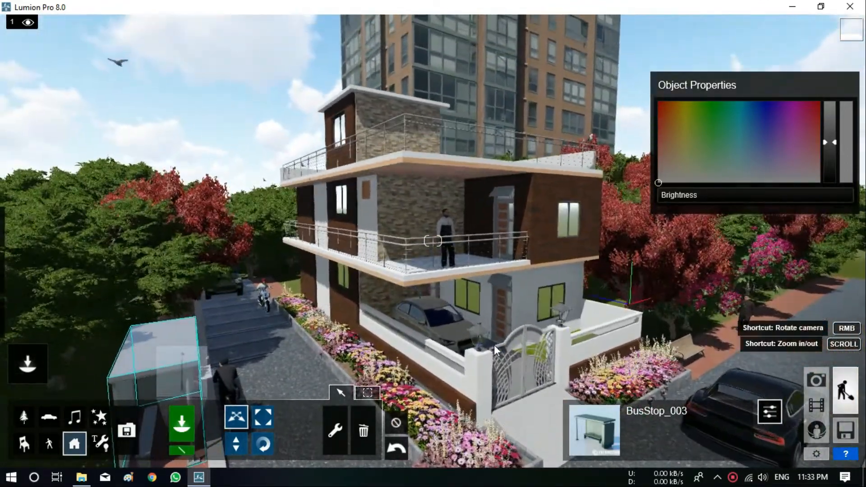
key(e)
key(o)
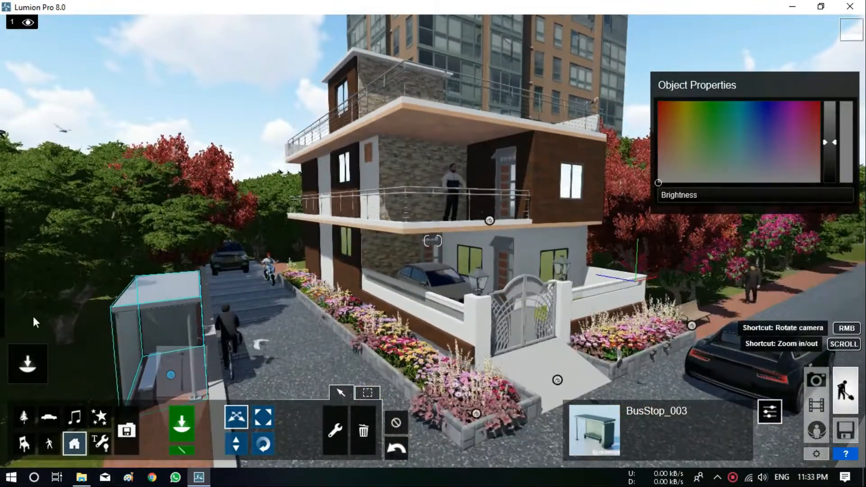
right_drag(33, 316, 55, 316)
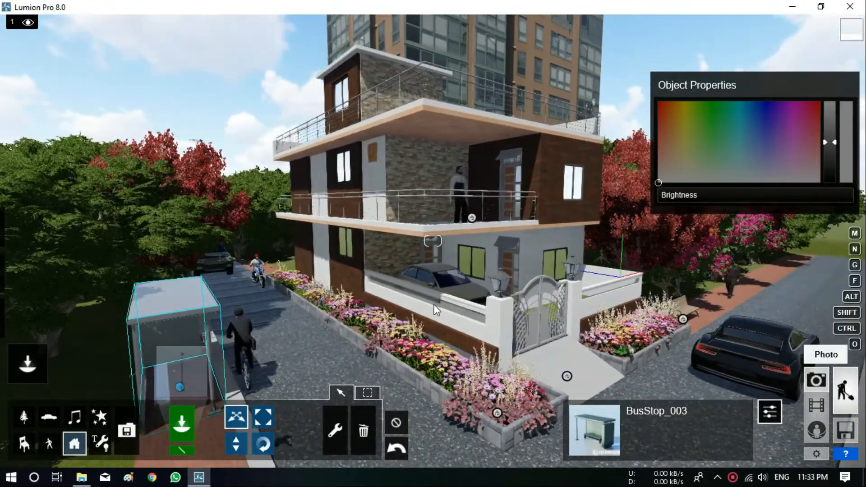
click(817, 380)
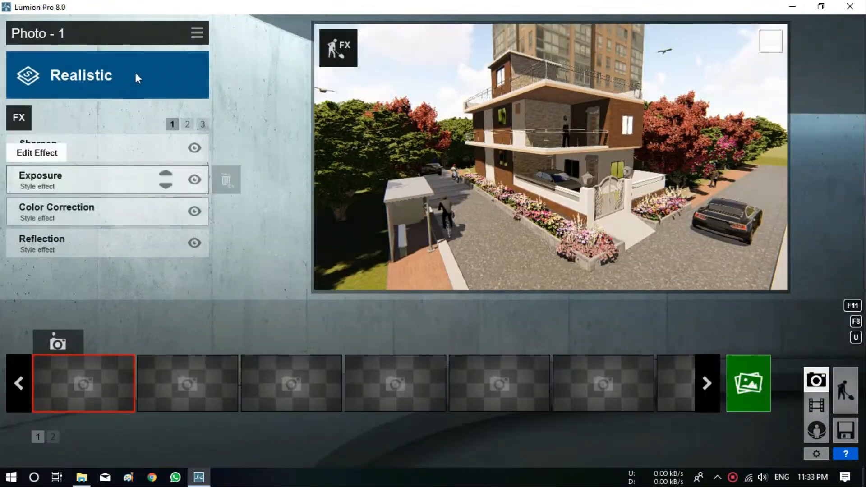
Lower the photo's exposure slightly, try a lower sun height and remove the Sun effect
click(112, 180)
drag(108, 172, 97, 172)
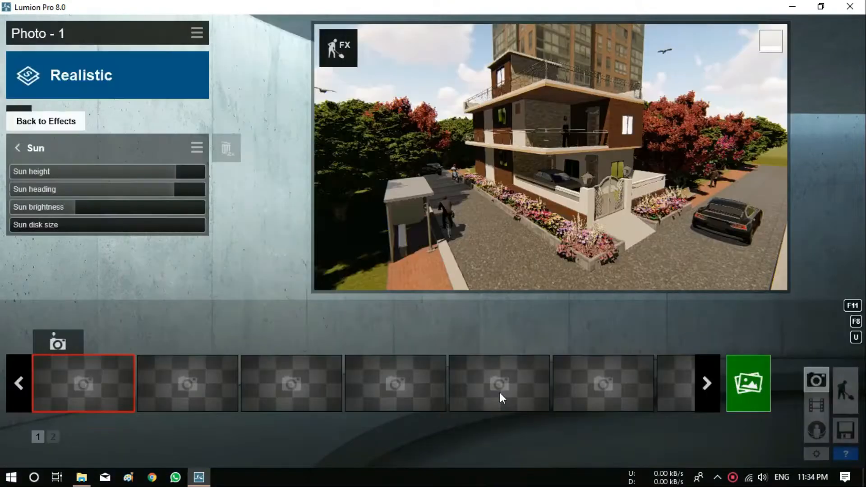
mouse_move(176, 172)
mouse_down()
mouse_move(107, 172)
mouse_move(149, 172)
mouse_up()
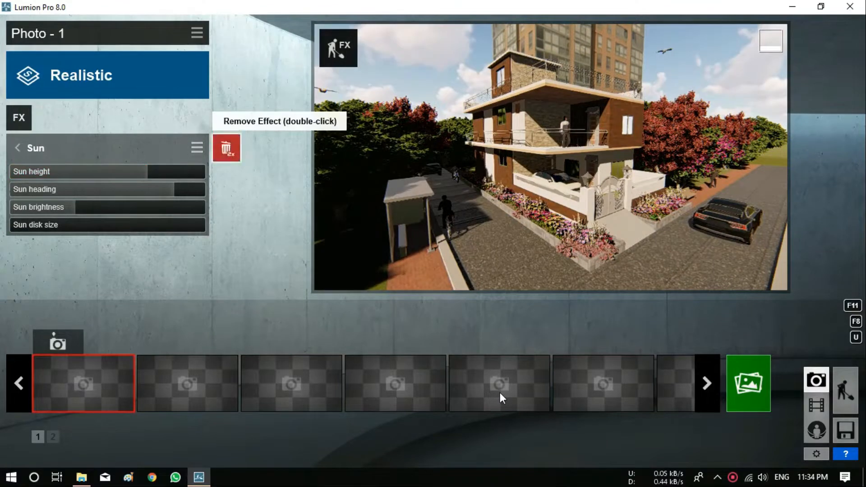
double_click(226, 148)
Check the Color Correction effect, try the Dawn, Interior and Overcast styles on the photo and return to the Realistic style
click(56, 208)
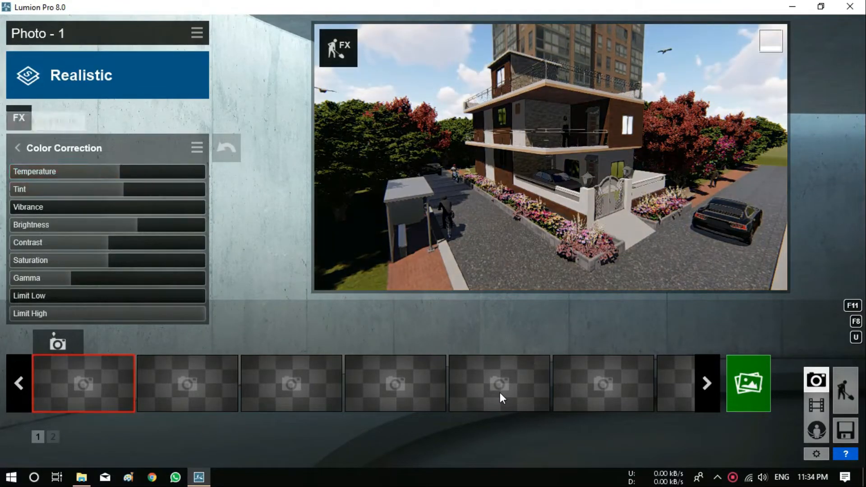
click(108, 75)
click(229, 242)
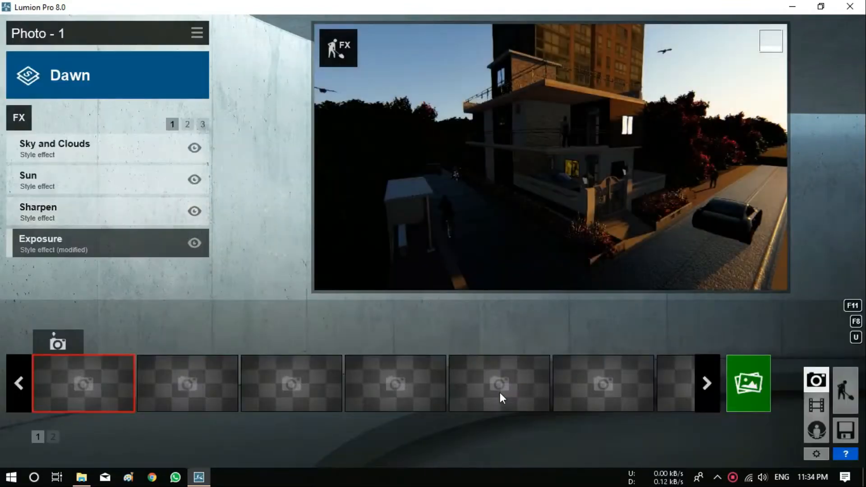
click(108, 75)
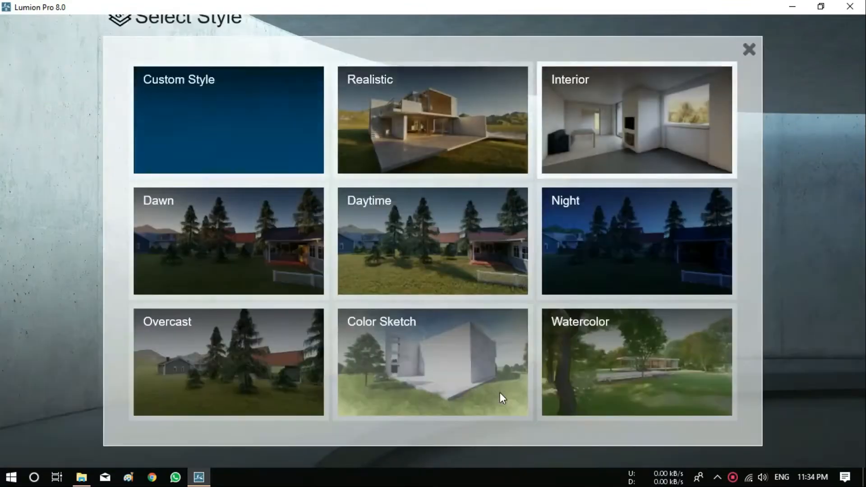
click(638, 120)
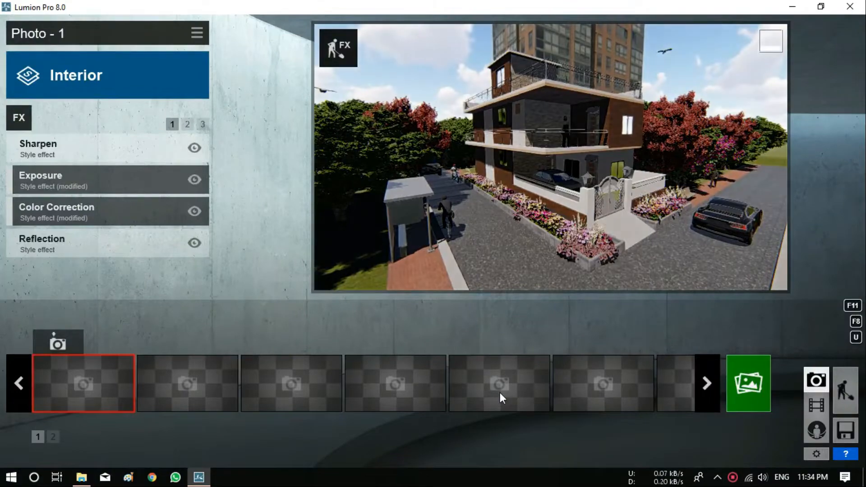
click(108, 75)
click(228, 362)
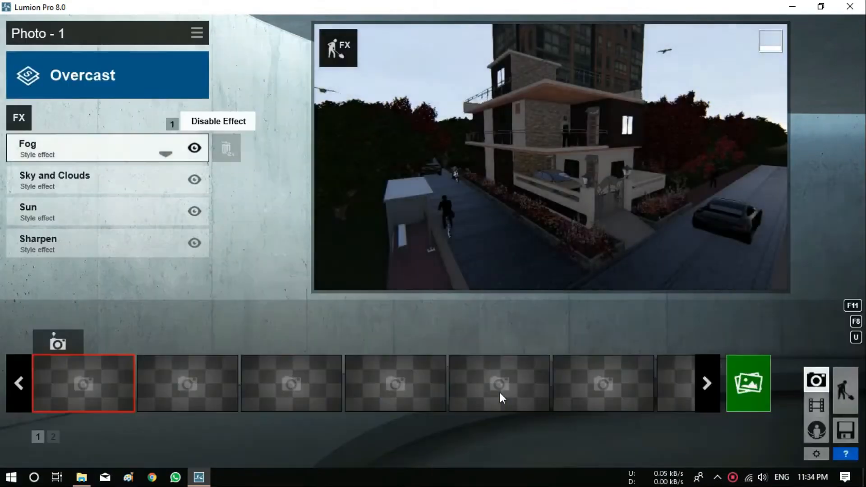
click(107, 75)
click(433, 120)
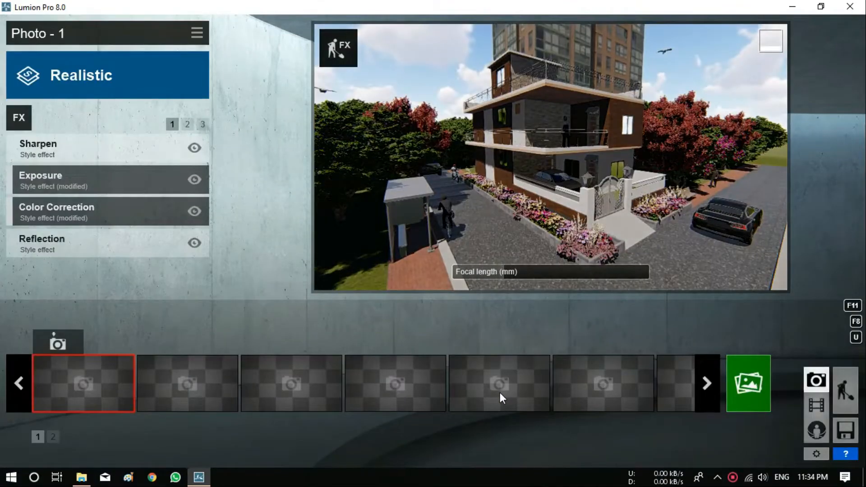
Compare the Reflection effect's preview qualities, set it to Low and toggle the speedray Reflections option
click(68, 242)
click(107, 269)
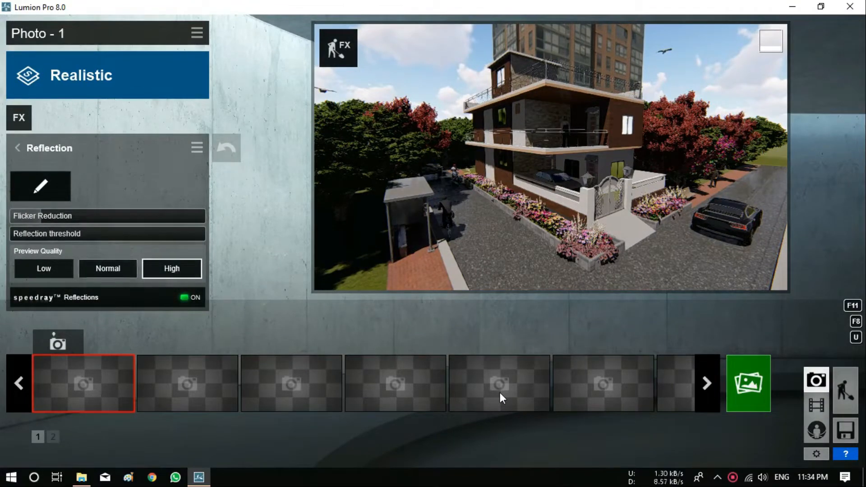
click(43, 268)
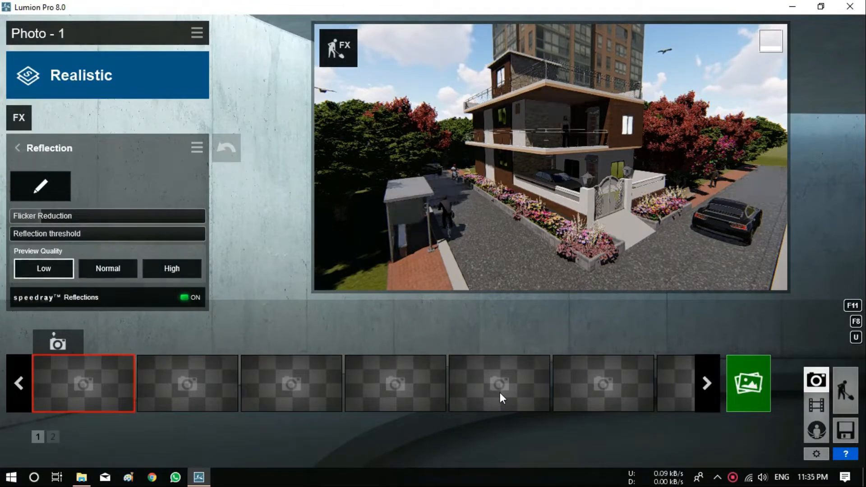
click(190, 297)
click(18, 148)
Check the Sharpen effect's intensity and brighten the photo by raising Exposure to just past the middle of its range
click(17, 148)
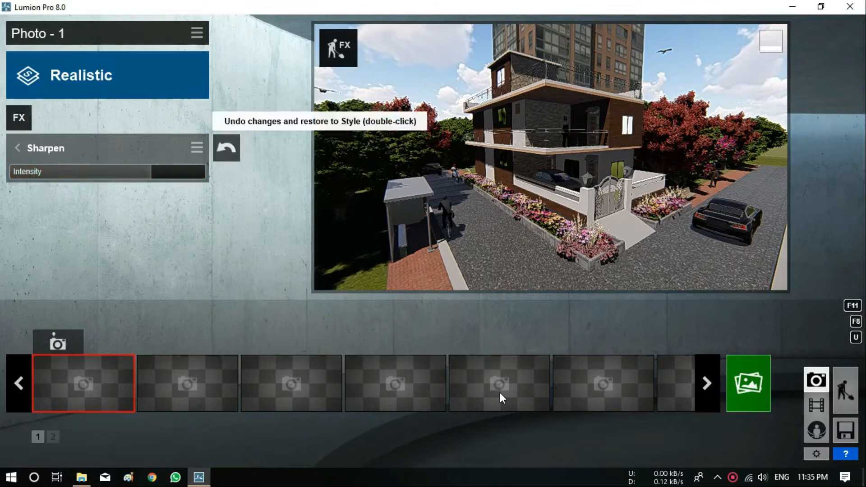
click(18, 148)
click(36, 175)
drag(91, 172, 112, 172)
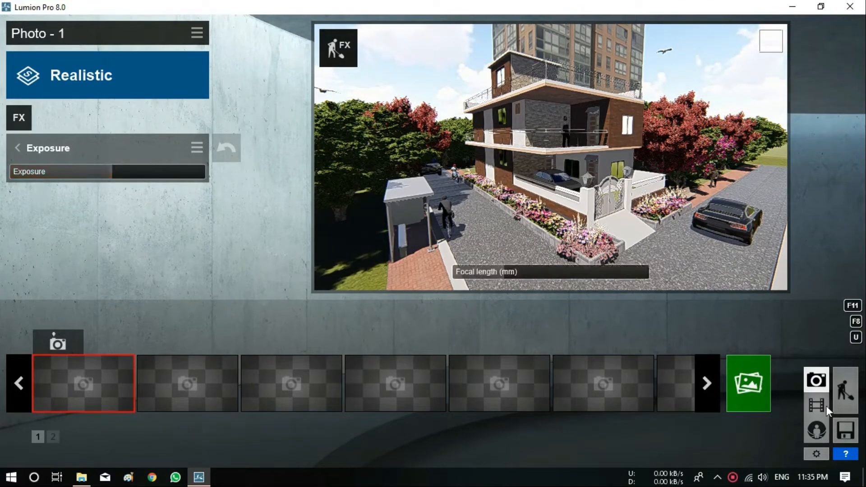
Frame the photo from the street facing the gate and facade, with the black car in the foreground
key(w)
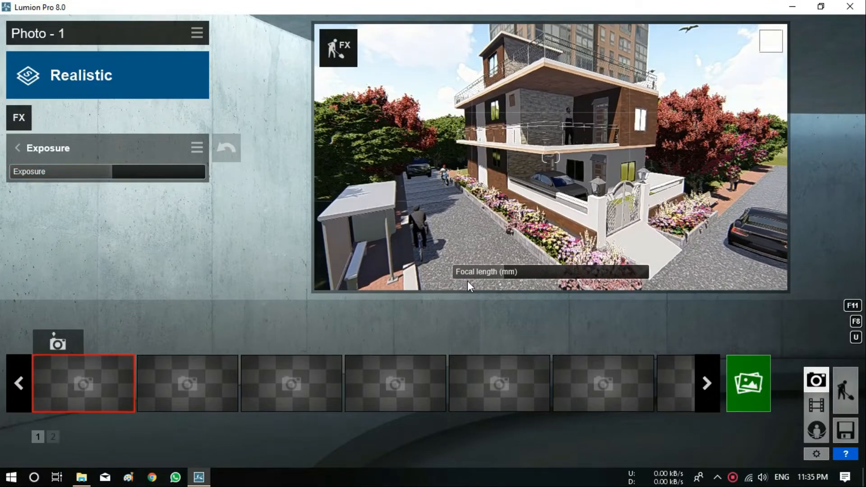
right_drag(468, 281, 86, 78)
key(w)
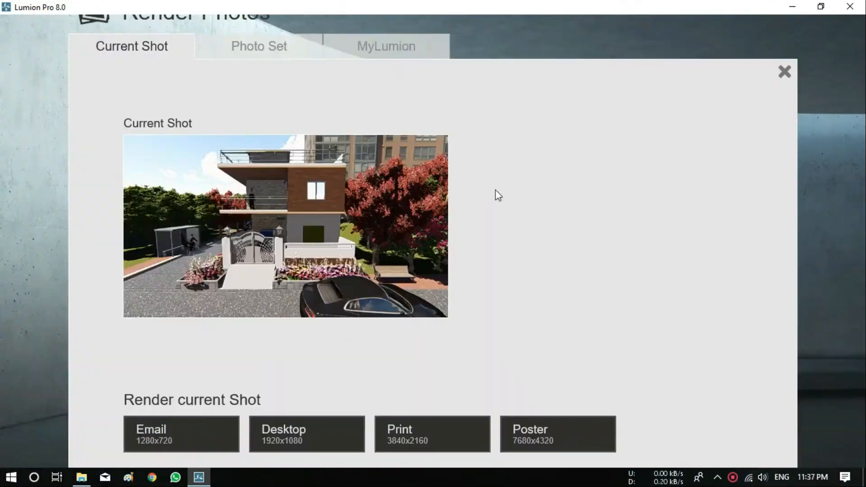
Render the current shot at Poster size 7680x4320 and save it as JPG file 1 in USB Drive (F:), eBOOK, #1, lumion
click(540, 433)
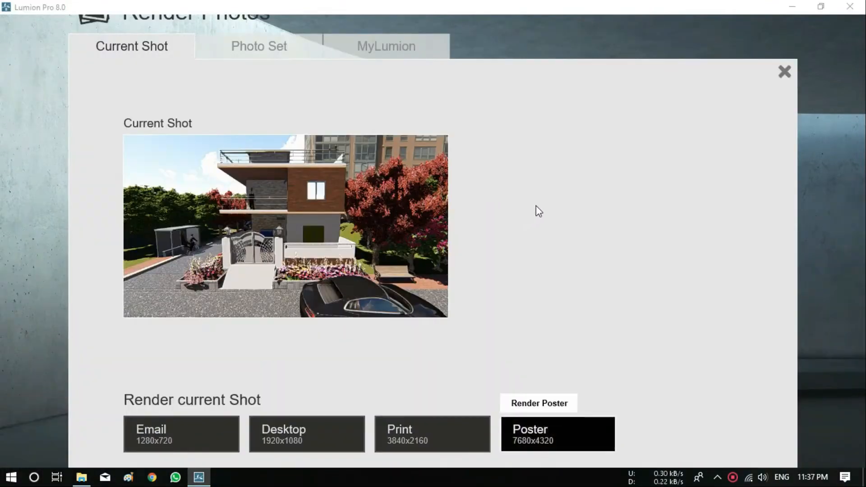
click(90, 45)
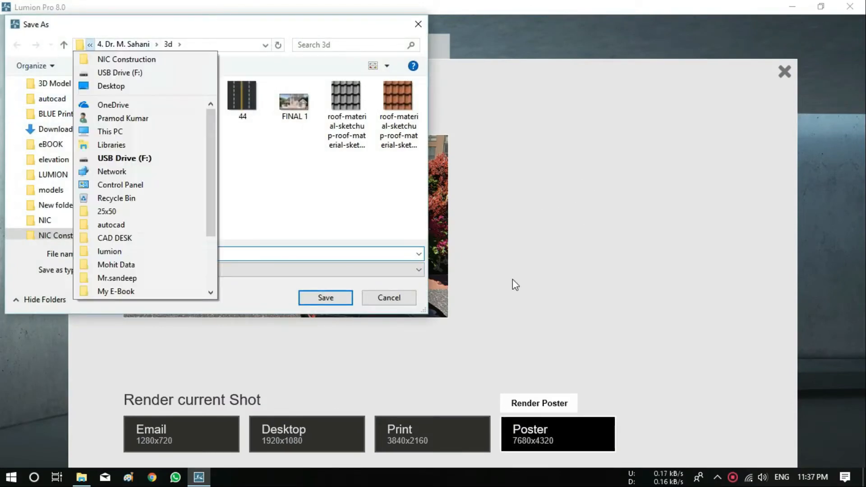
click(123, 45)
click(89, 45)
mouse_move(90, 45)
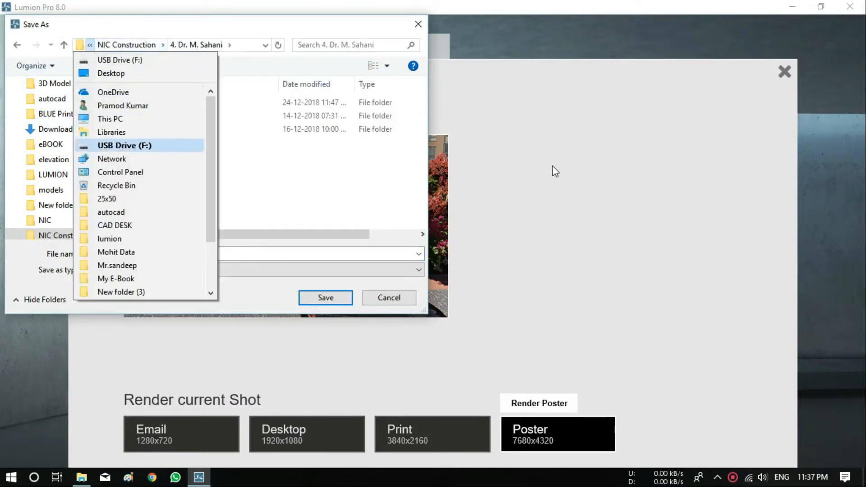
click(125, 146)
double_click(142, 169)
double_click(142, 102)
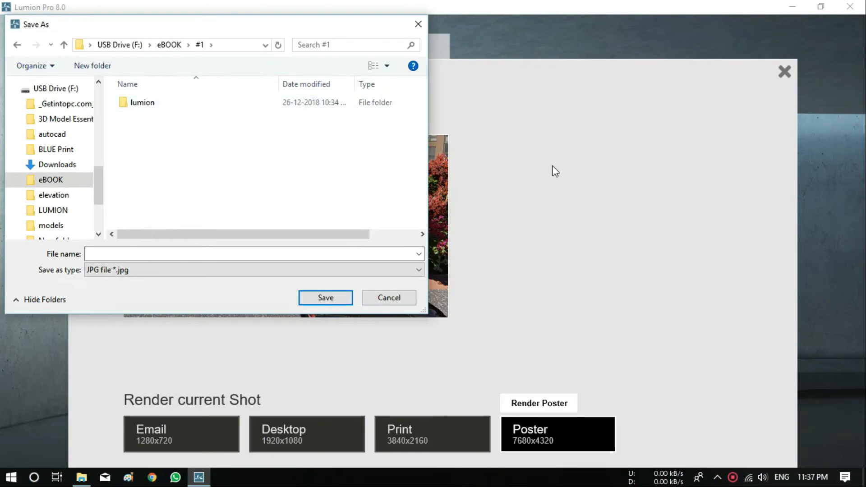
double_click(143, 103)
text(1)
key(Return)
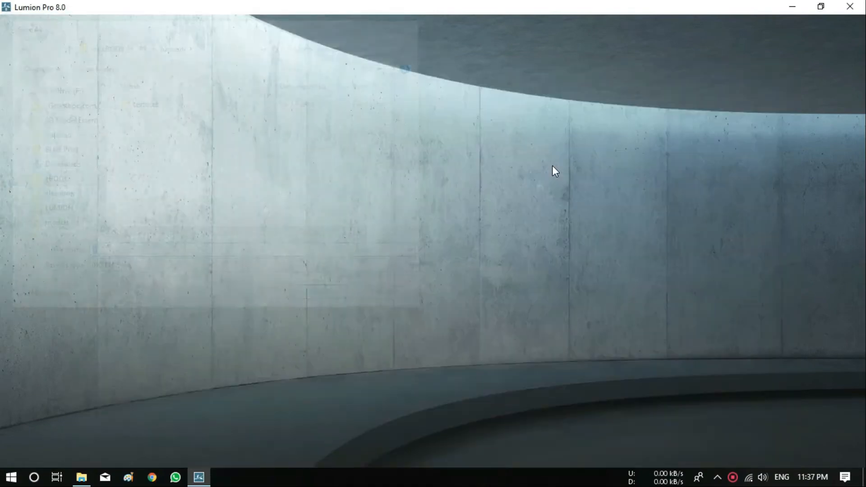